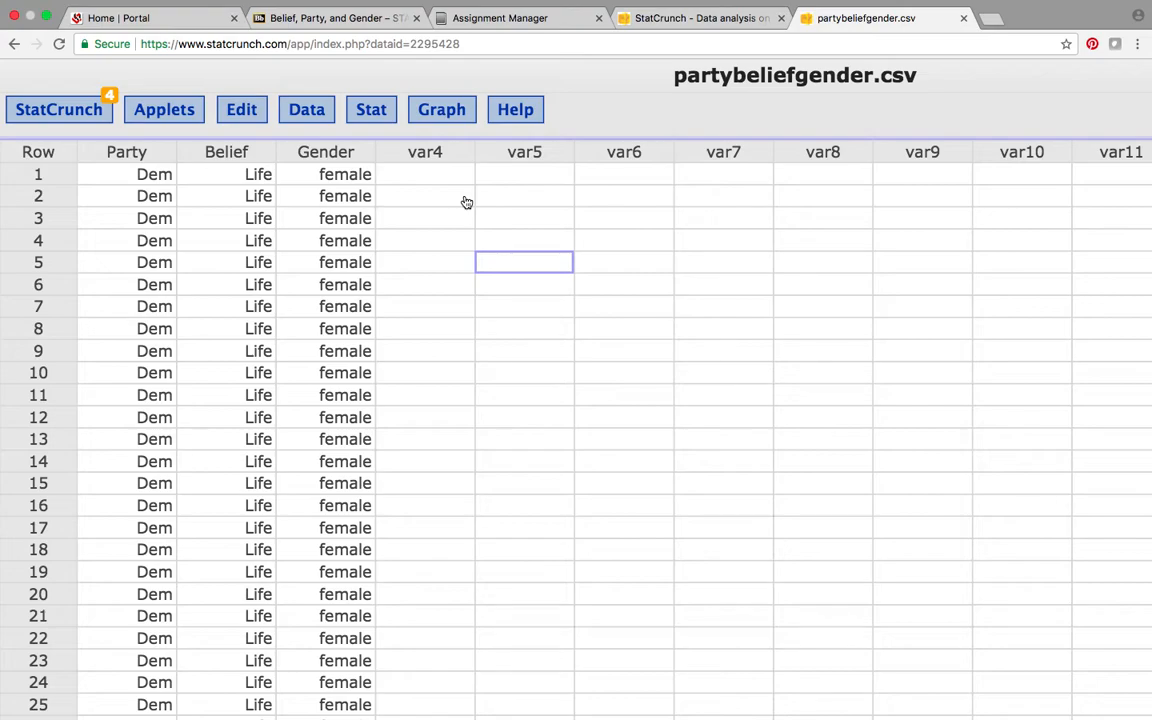
Create a frequency bar plot with data for the Party column, keeping the default options.
click(443, 115)
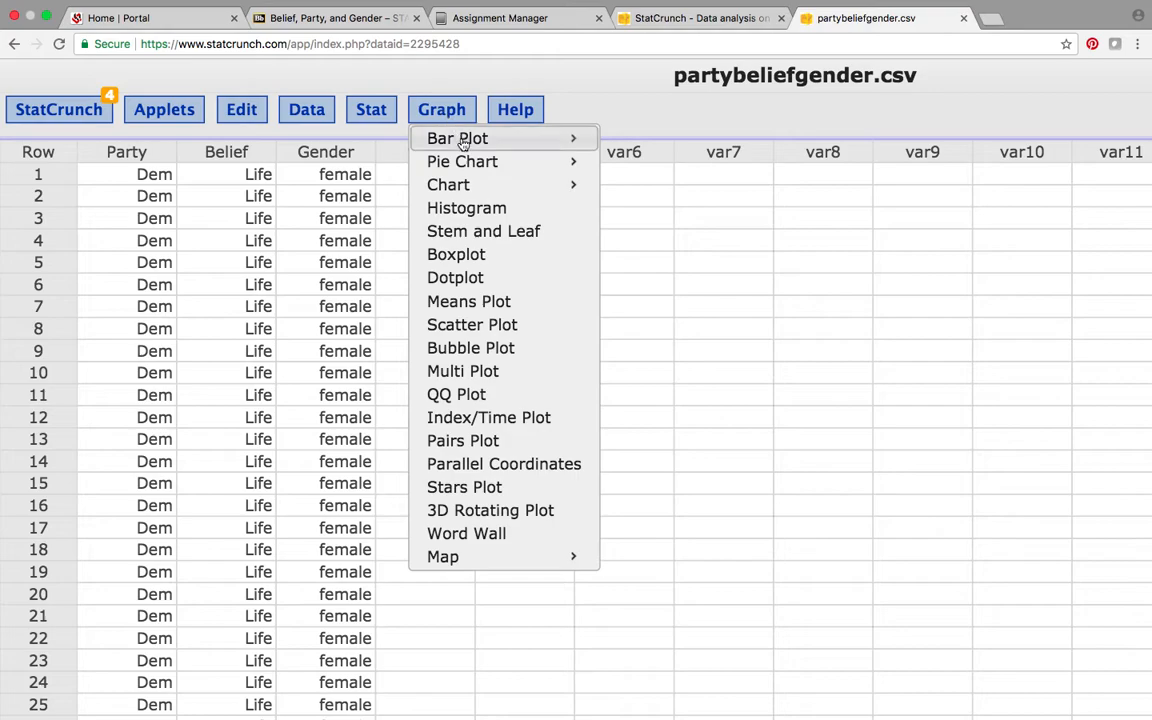
mouse_move(463, 145)
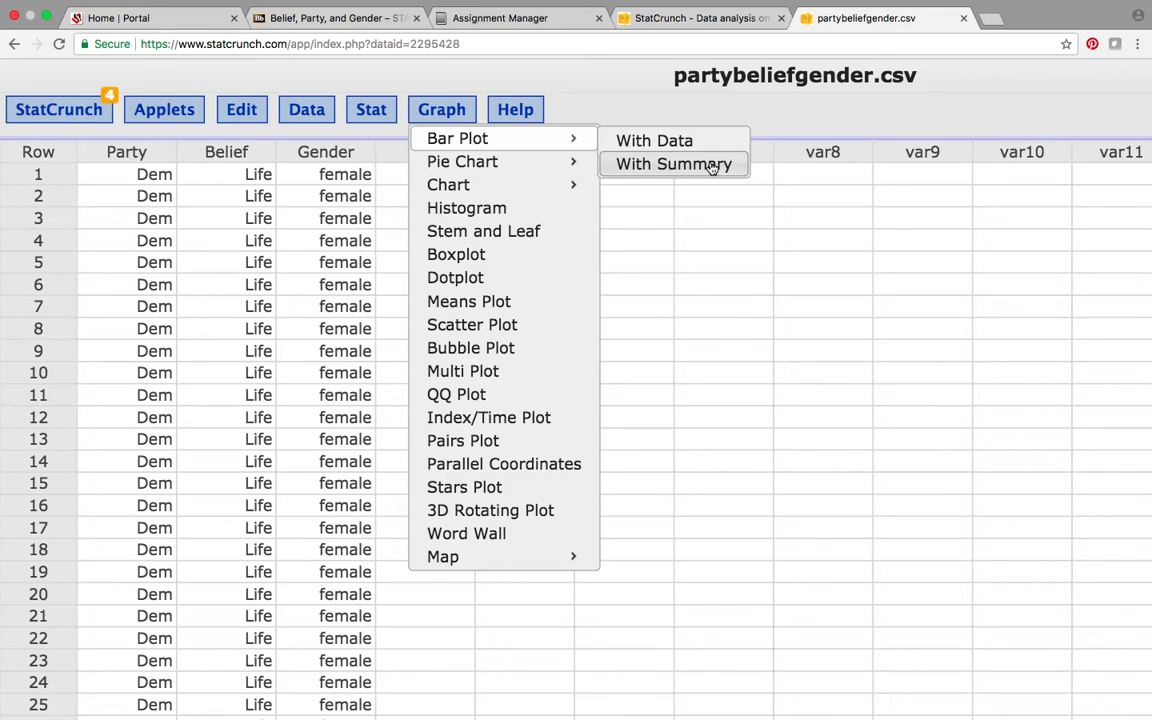
click(671, 141)
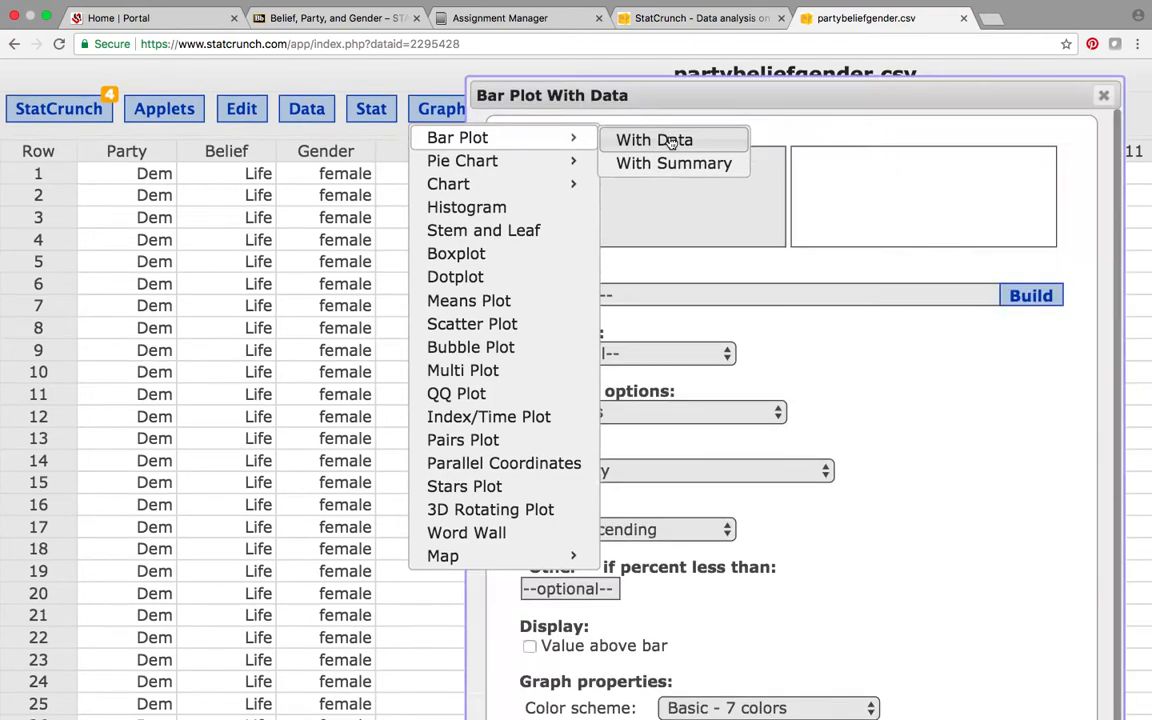
click(555, 158)
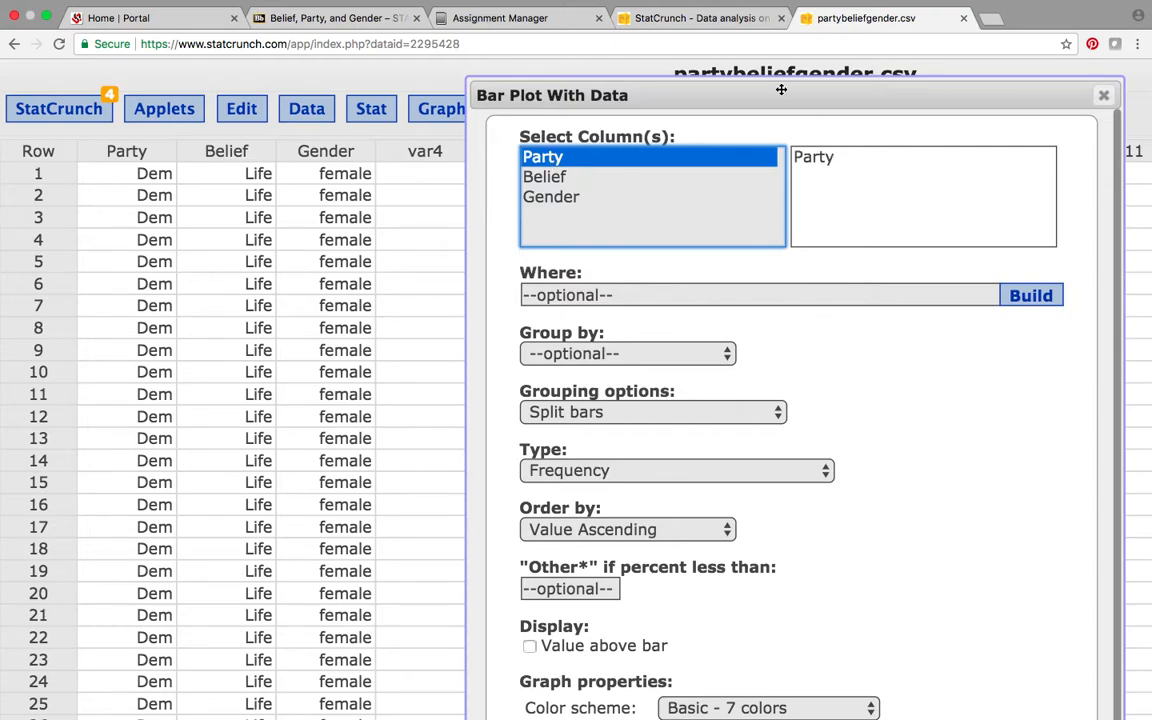
drag(773, 95, 679, 79)
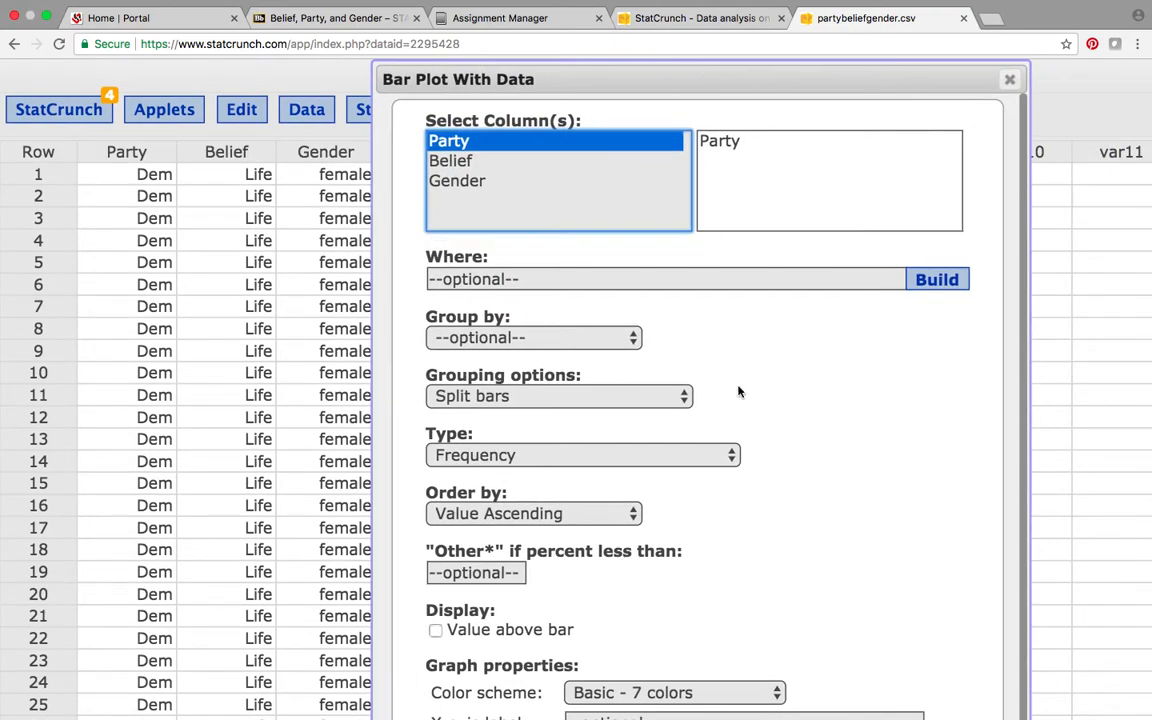
scroll(818, 435, down, 5)
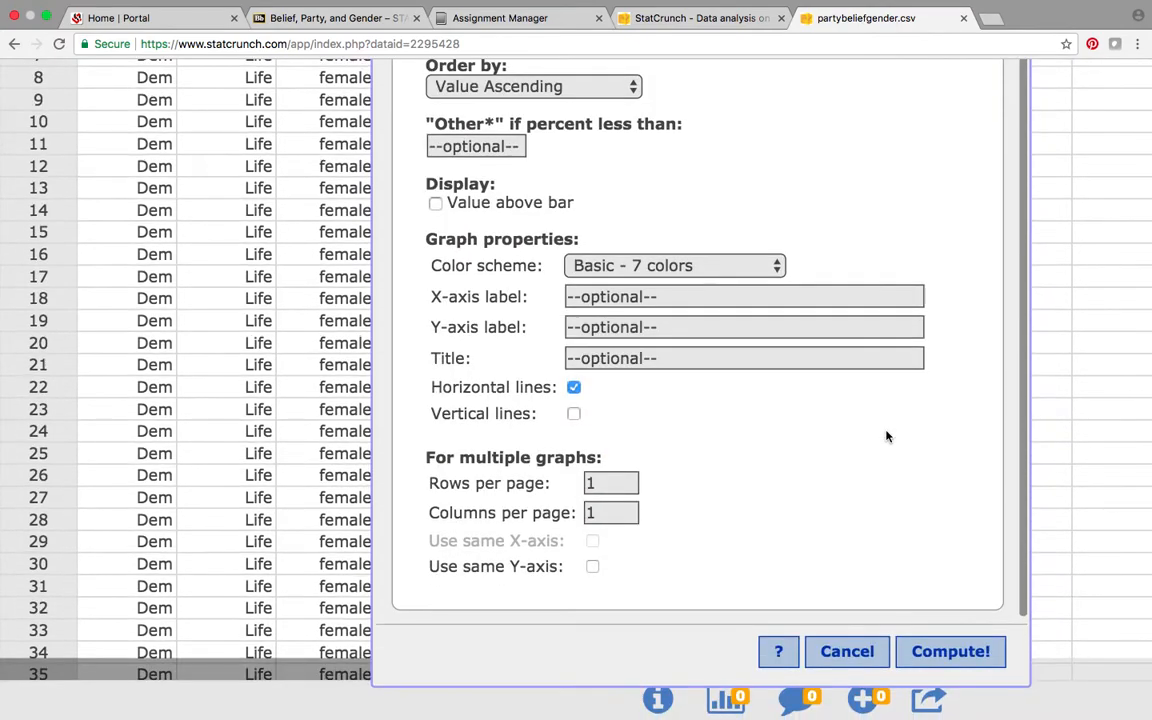
scroll(830, 468, up, 3)
scroll(829, 464, up, 3)
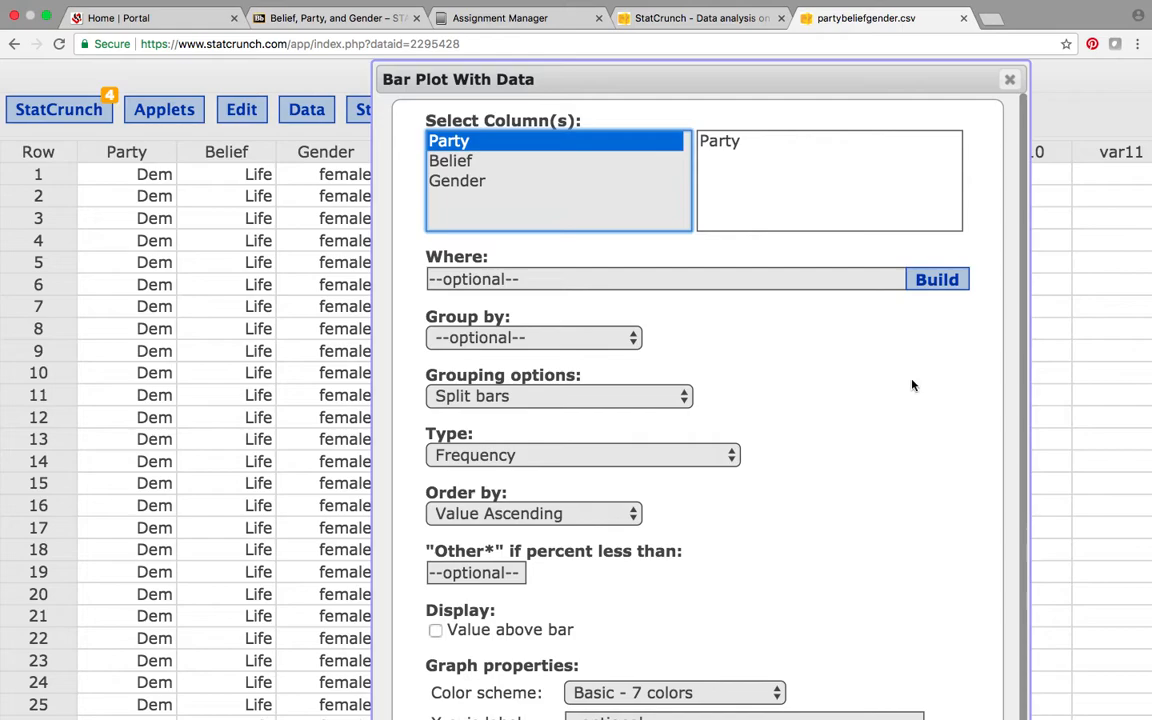
scroll(836, 378, down, 2)
scroll(836, 378, up, 2)
scroll(836, 378, down, 5)
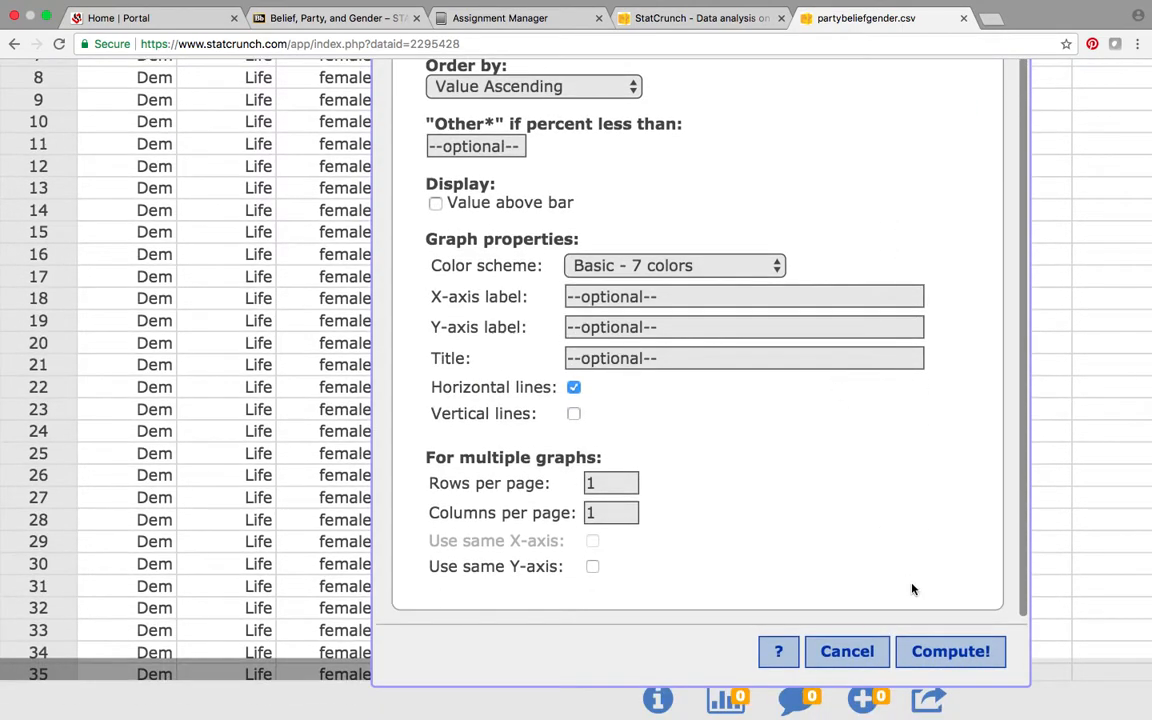
click(953, 652)
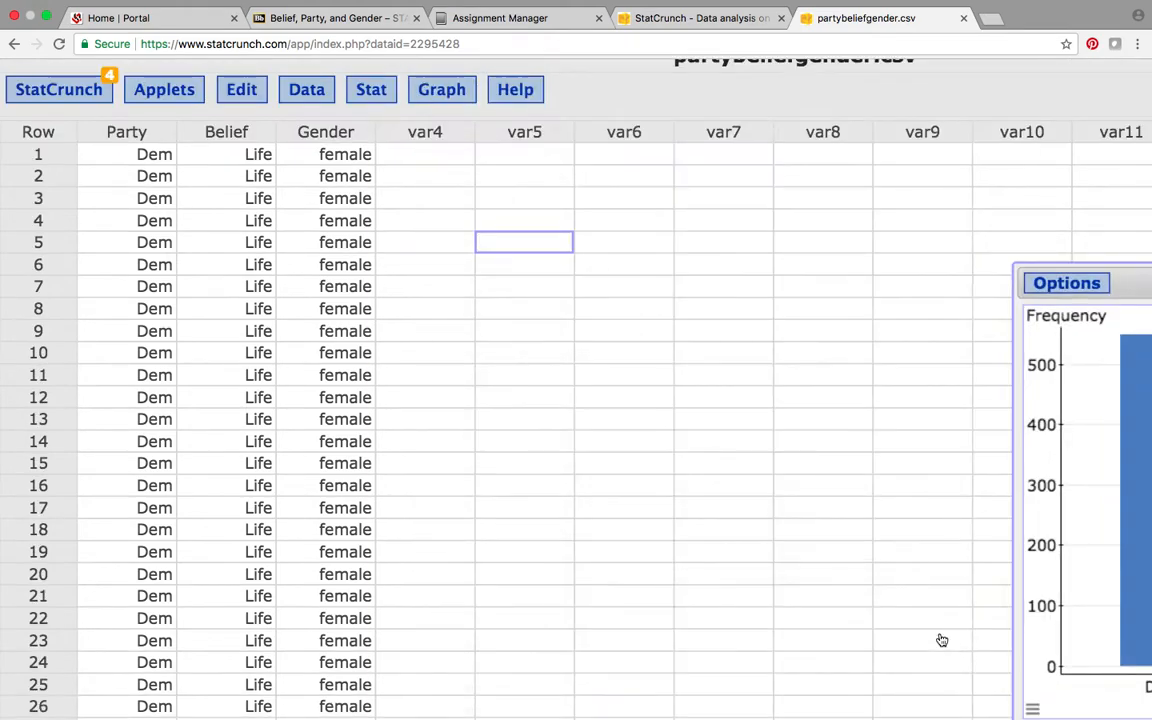
Move the Party bar plot into full view, check the frequencies of the Dem and Rep bars, and close the plot.
drag(1046, 283, 437, 164)
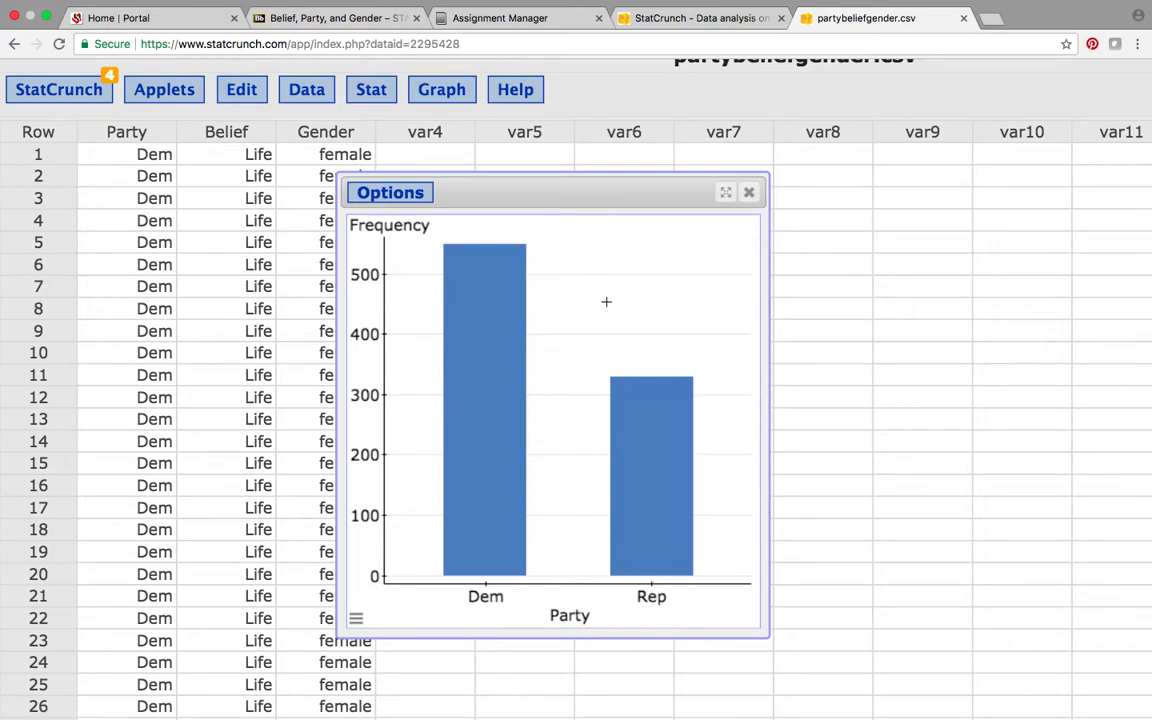
mouse_move(484, 296)
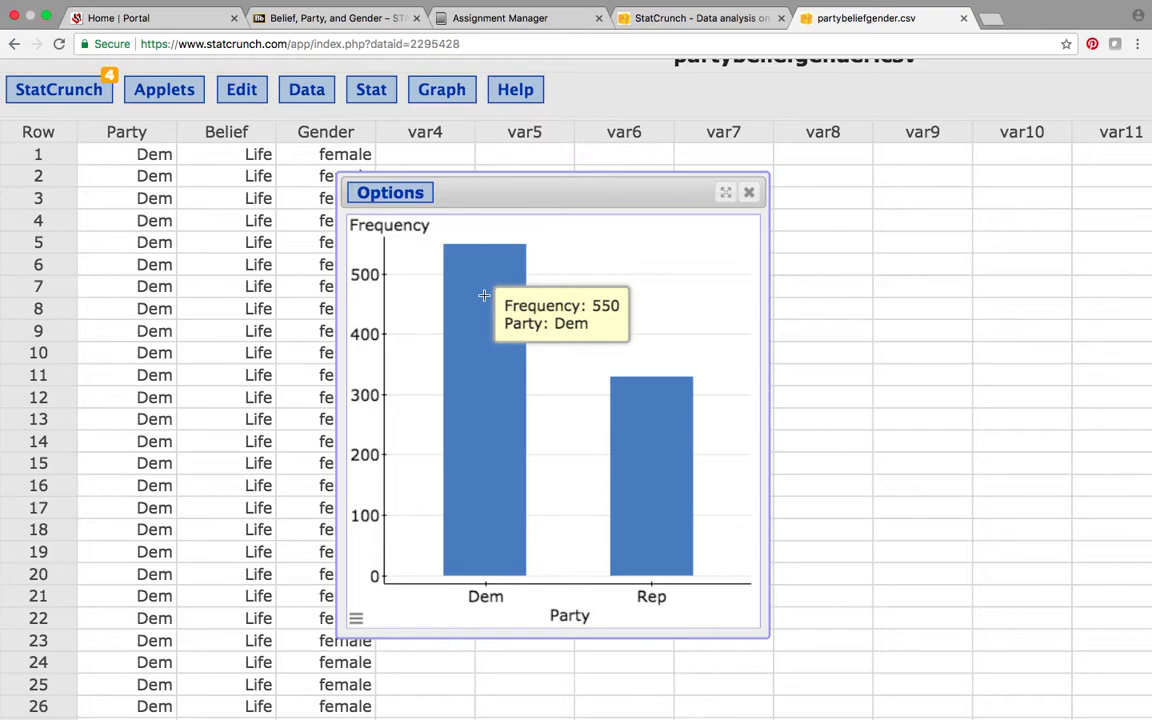
mouse_move(638, 406)
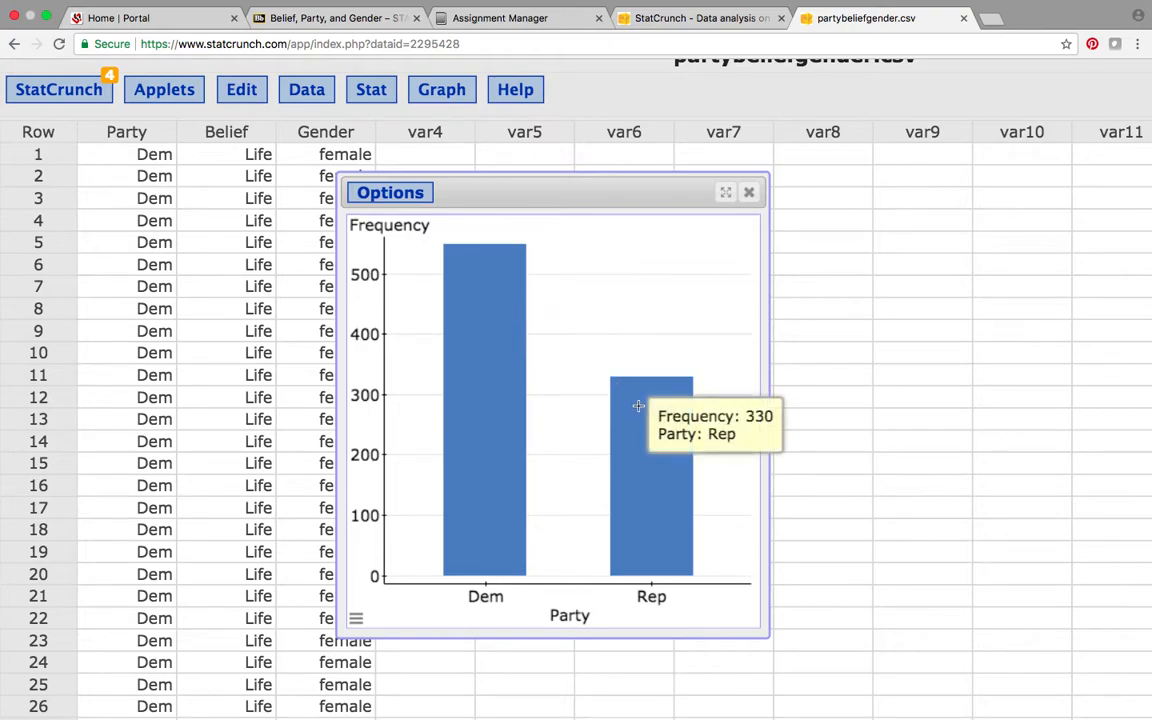
click(748, 192)
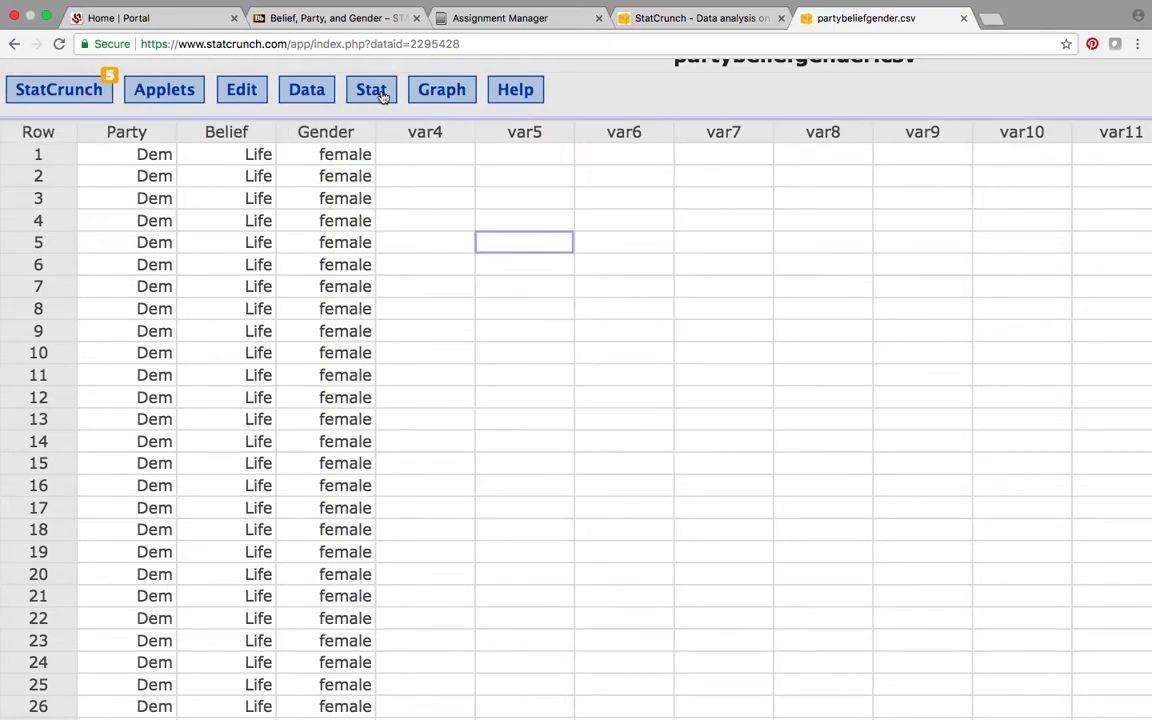
Create a frequency bar plot with data for the Belief column, view it and close the plot.
click(381, 95)
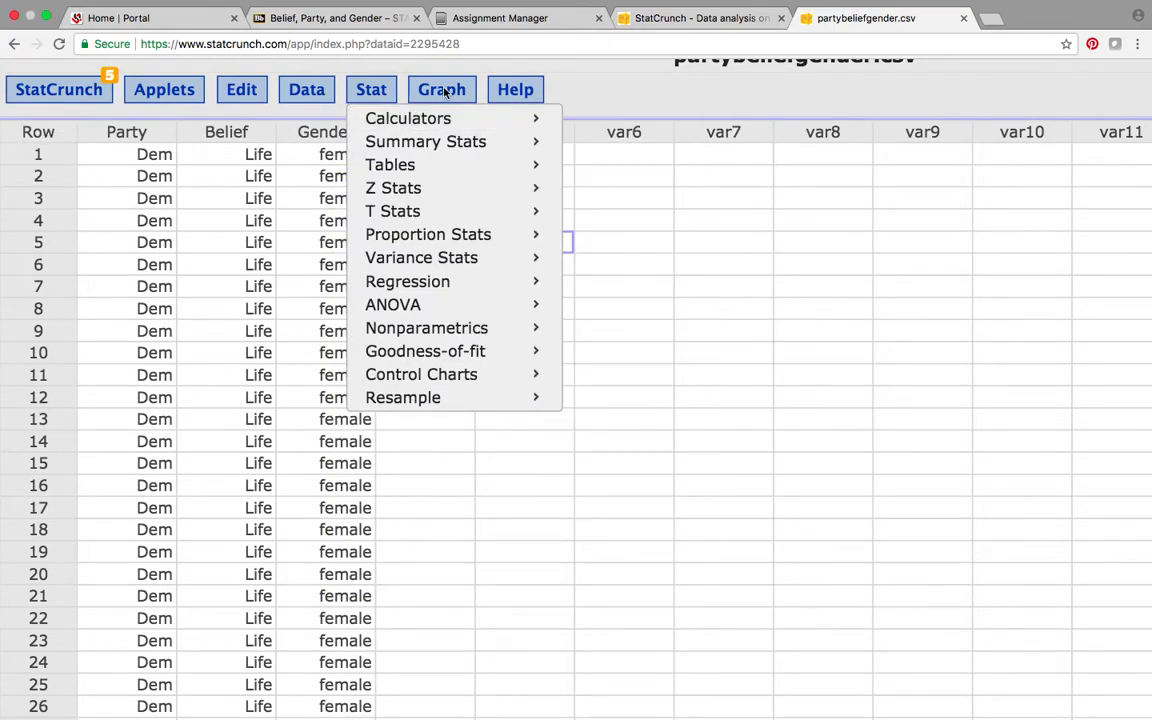
click(446, 92)
click(446, 92)
mouse_move(589, 122)
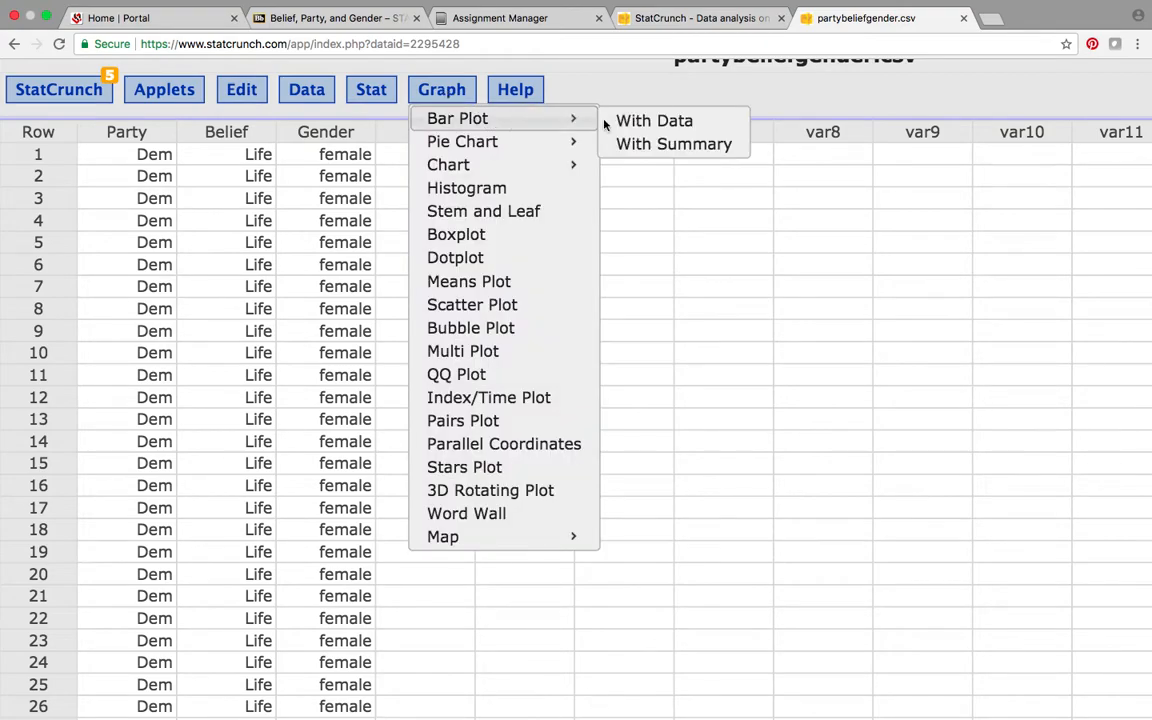
click(673, 120)
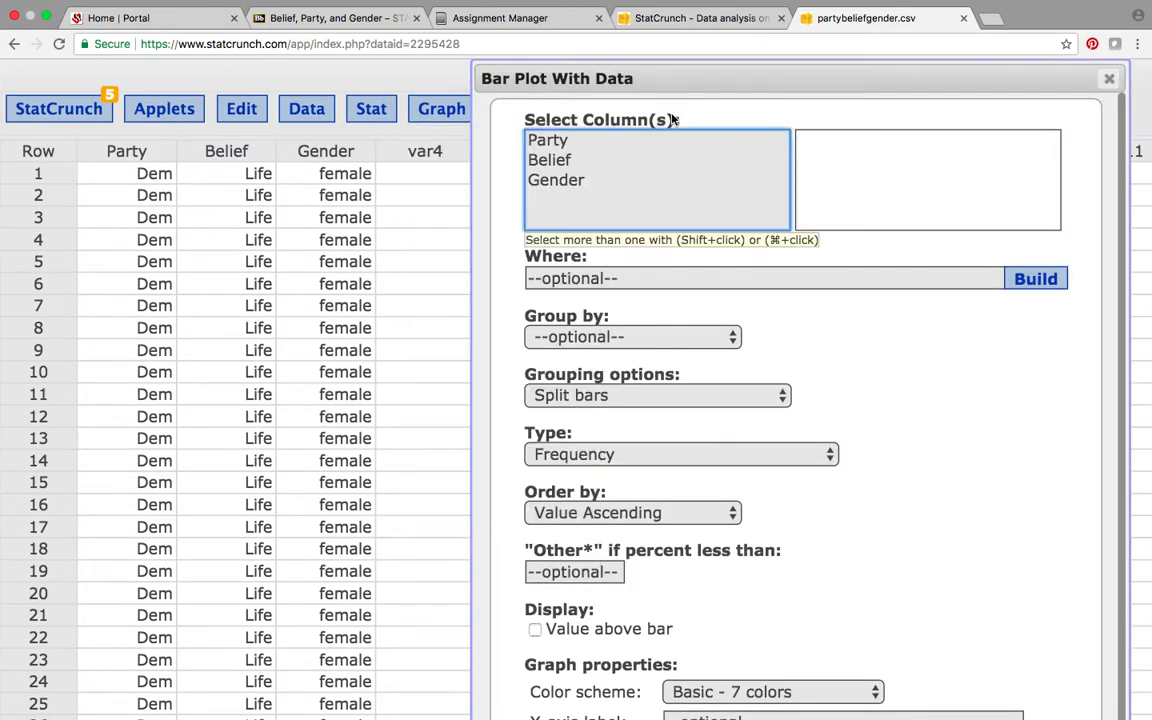
click(560, 160)
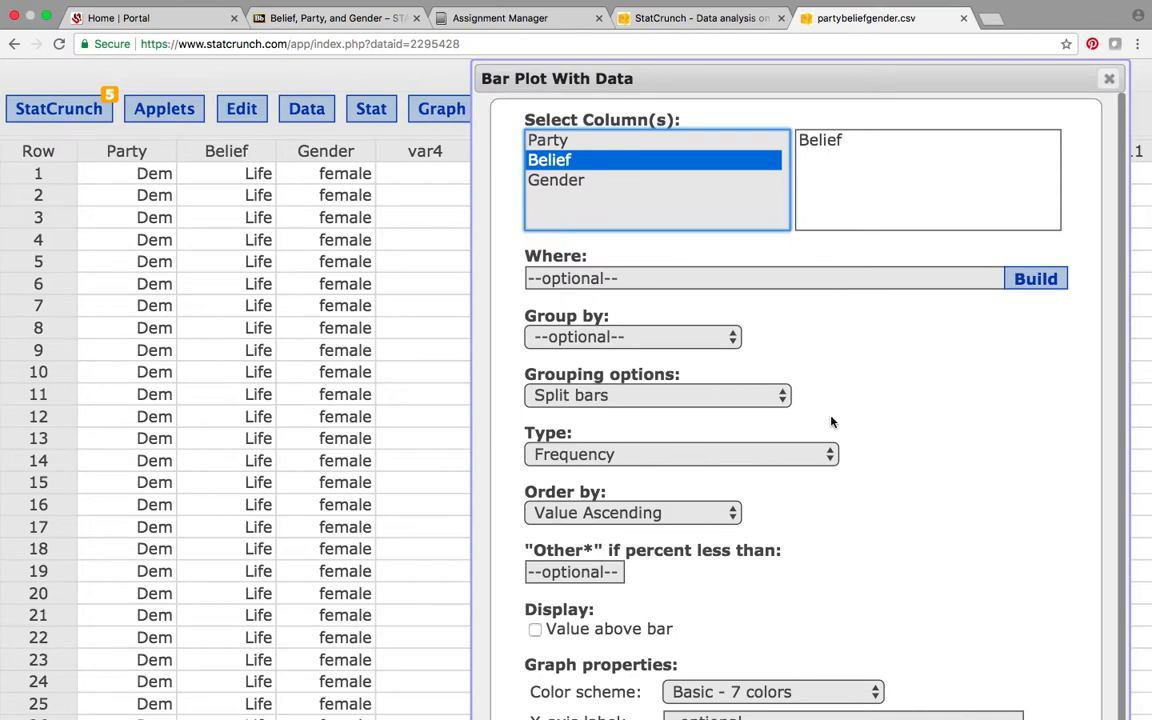
scroll(831, 421, down, 5)
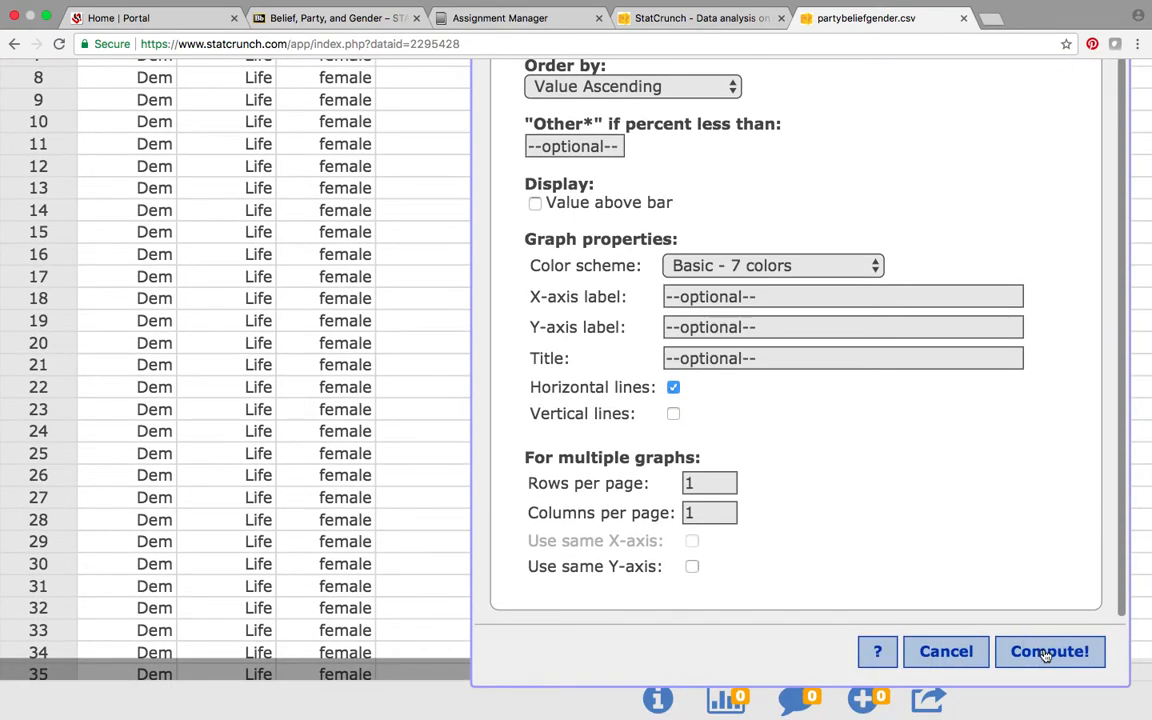
click(1046, 654)
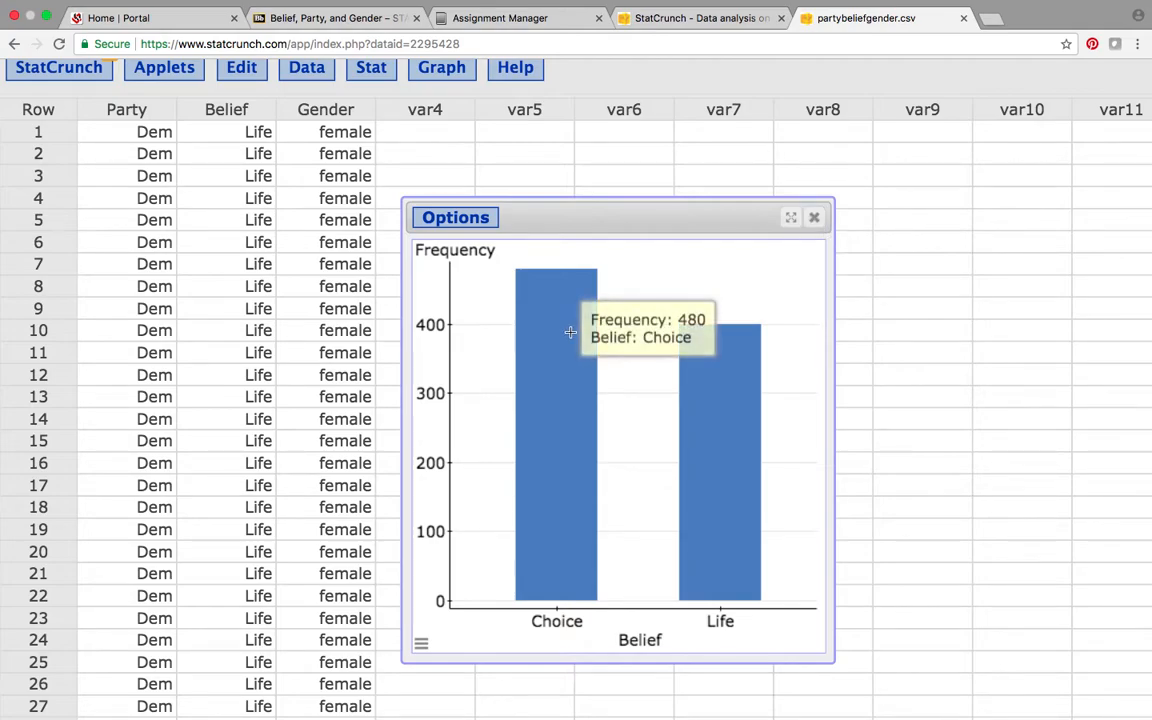
click(814, 217)
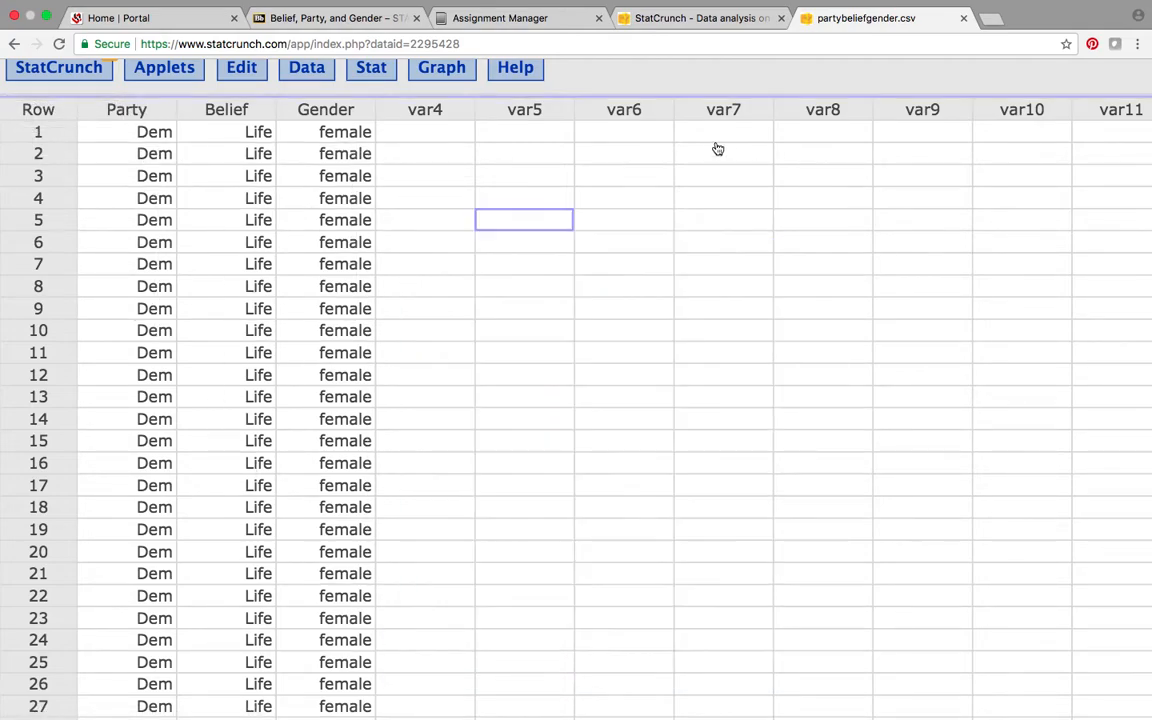
Create a frequency bar plot with data for the Gender column, ordering the bars by Count Descending.
click(458, 70)
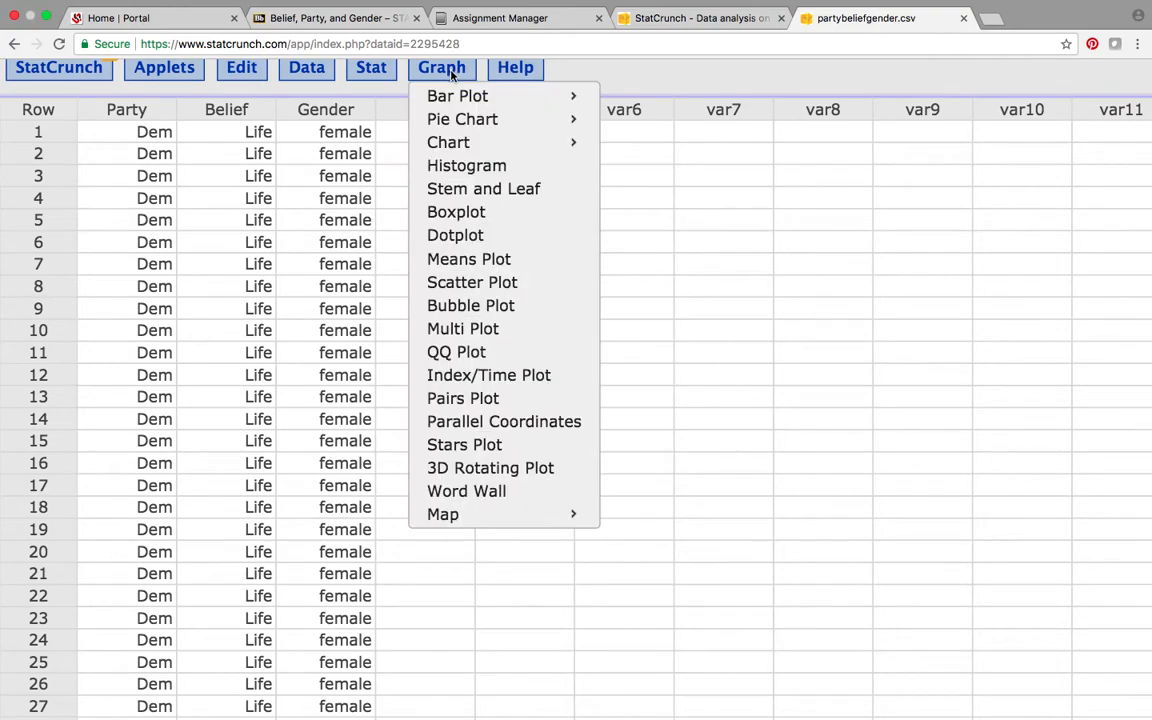
mouse_move(478, 97)
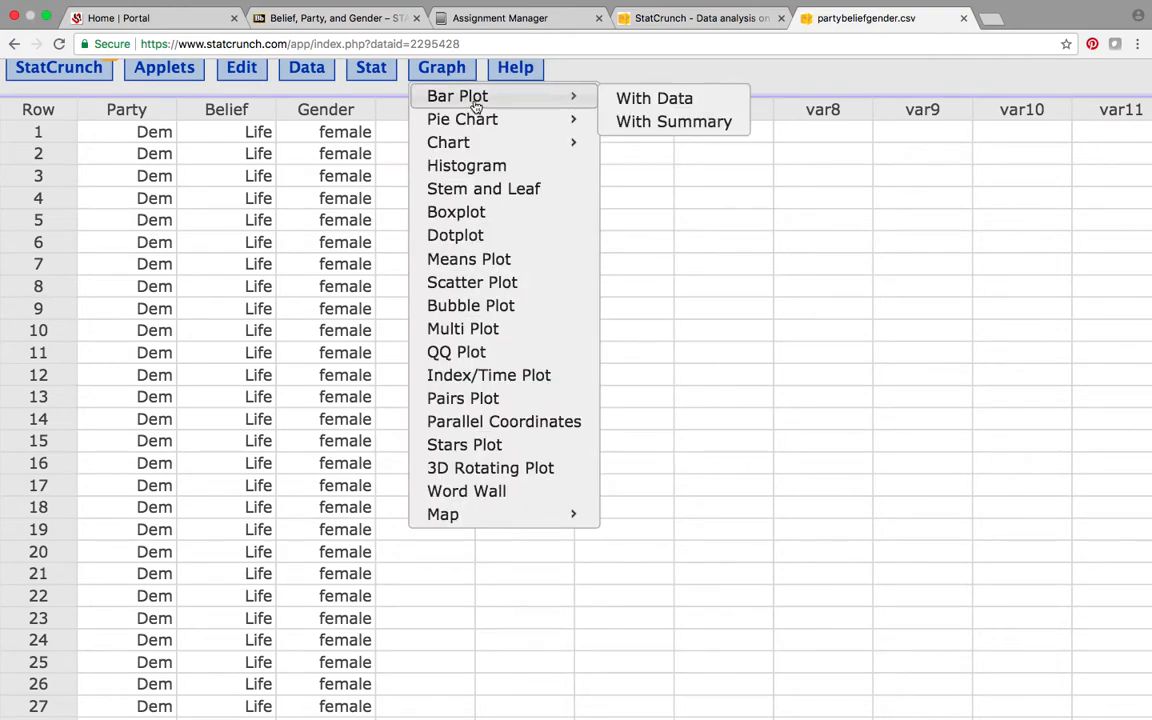
click(659, 100)
click(577, 180)
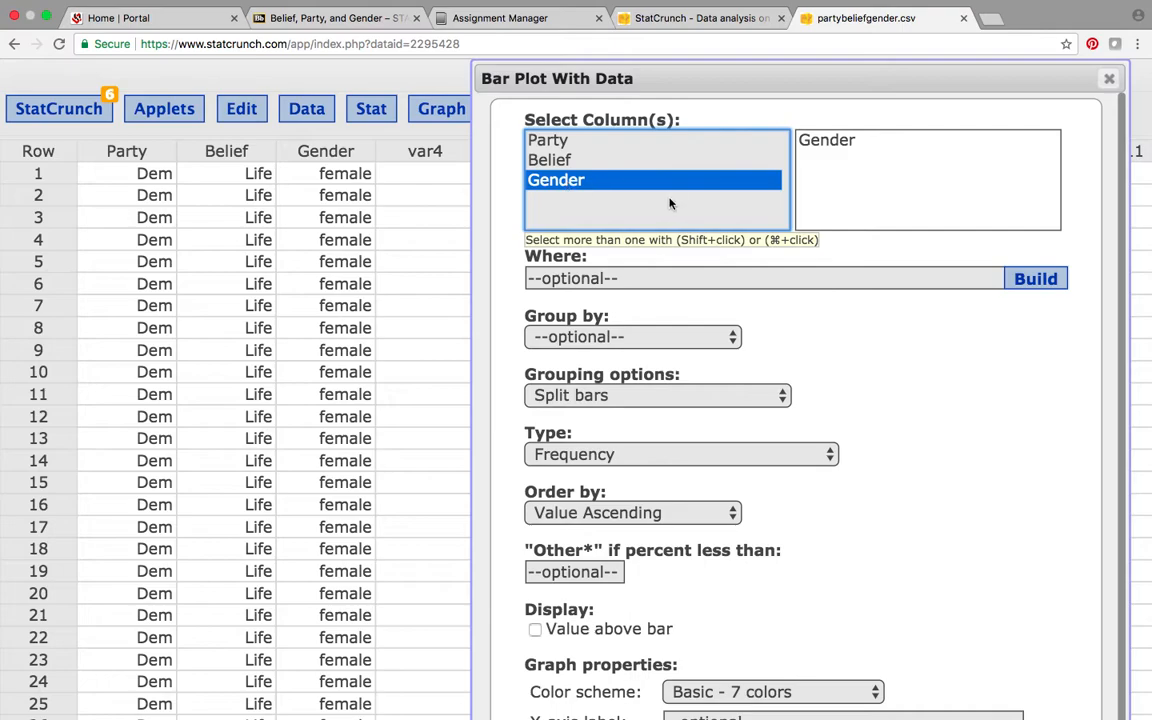
scroll(869, 406, down, 3)
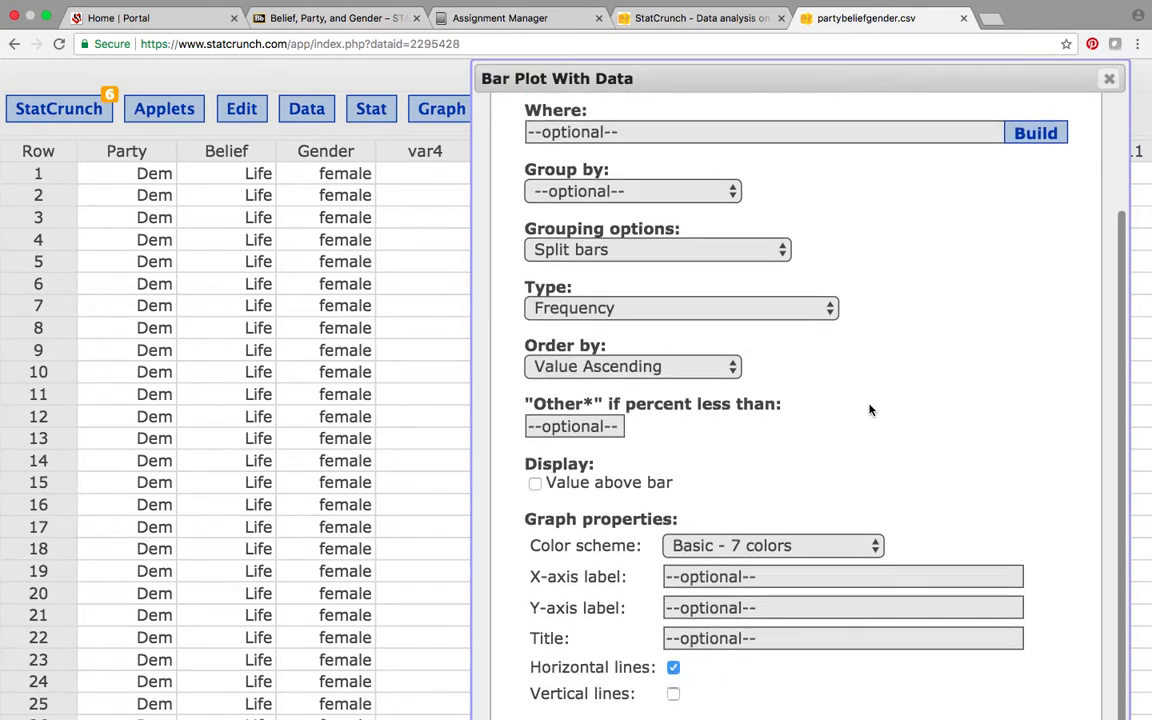
click(655, 368)
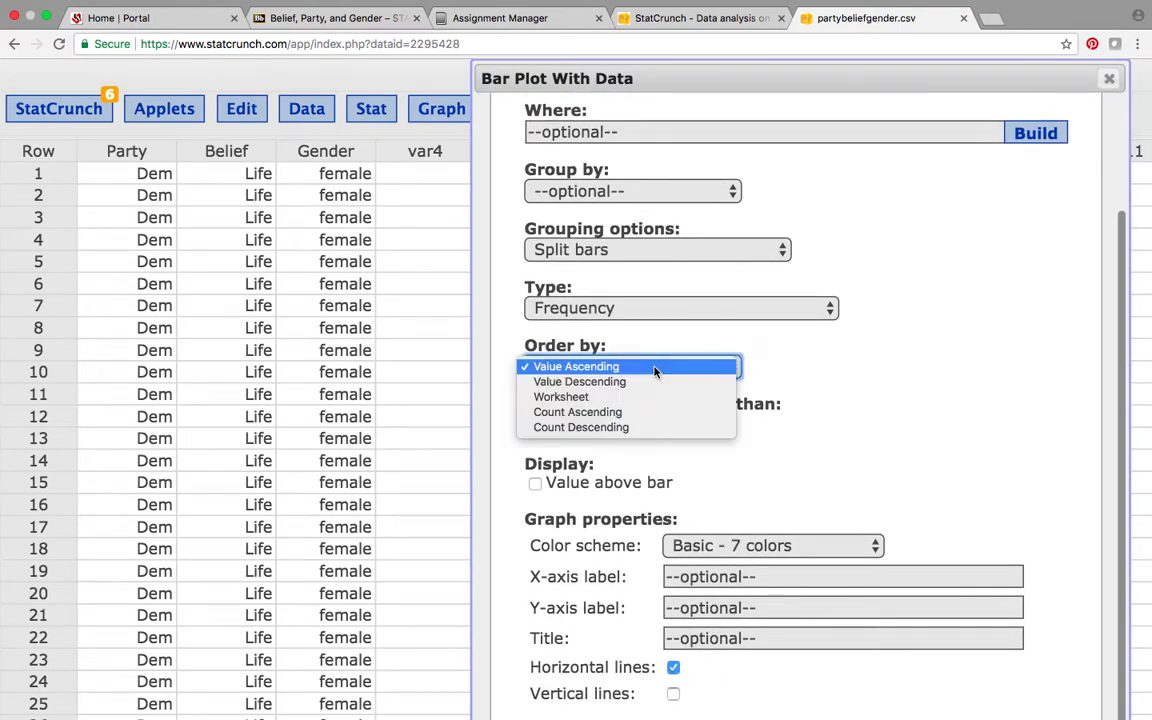
click(611, 430)
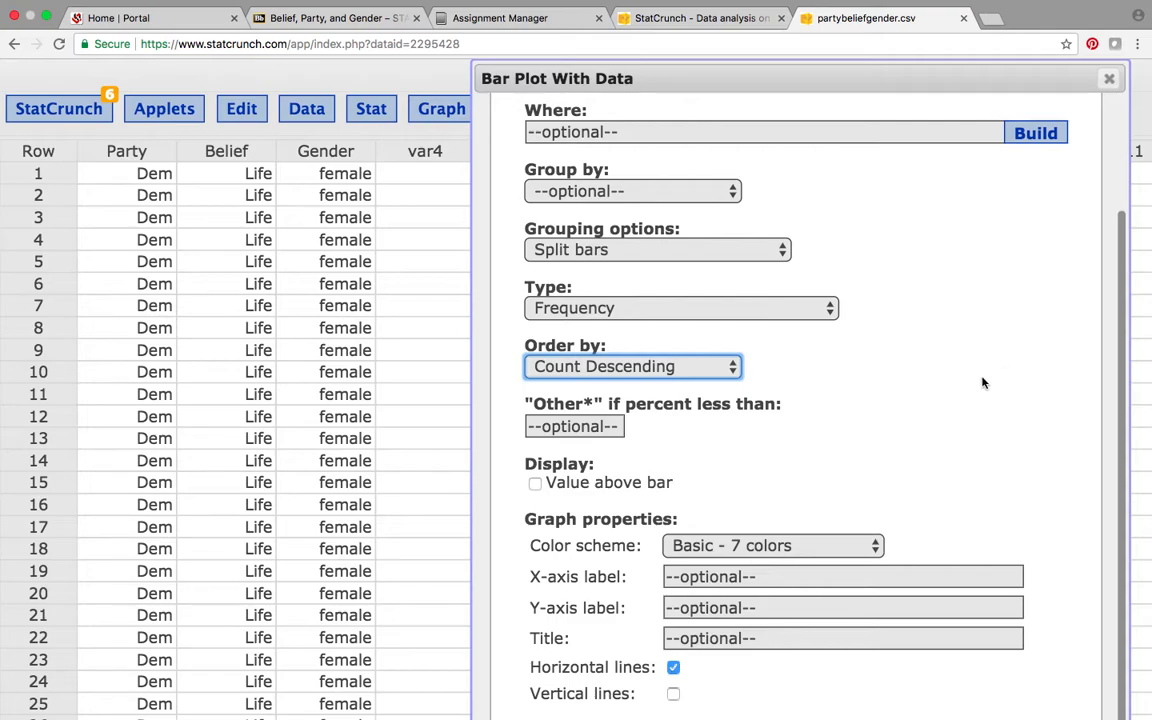
scroll(981, 383, down, 5)
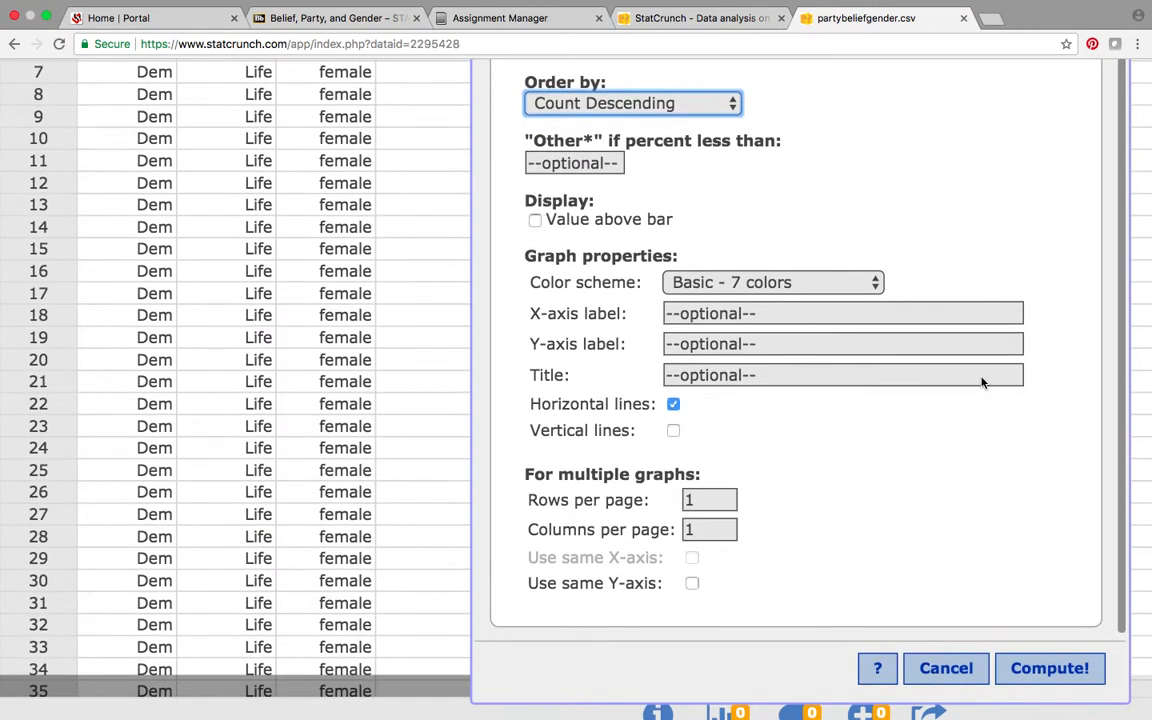
click(1049, 668)
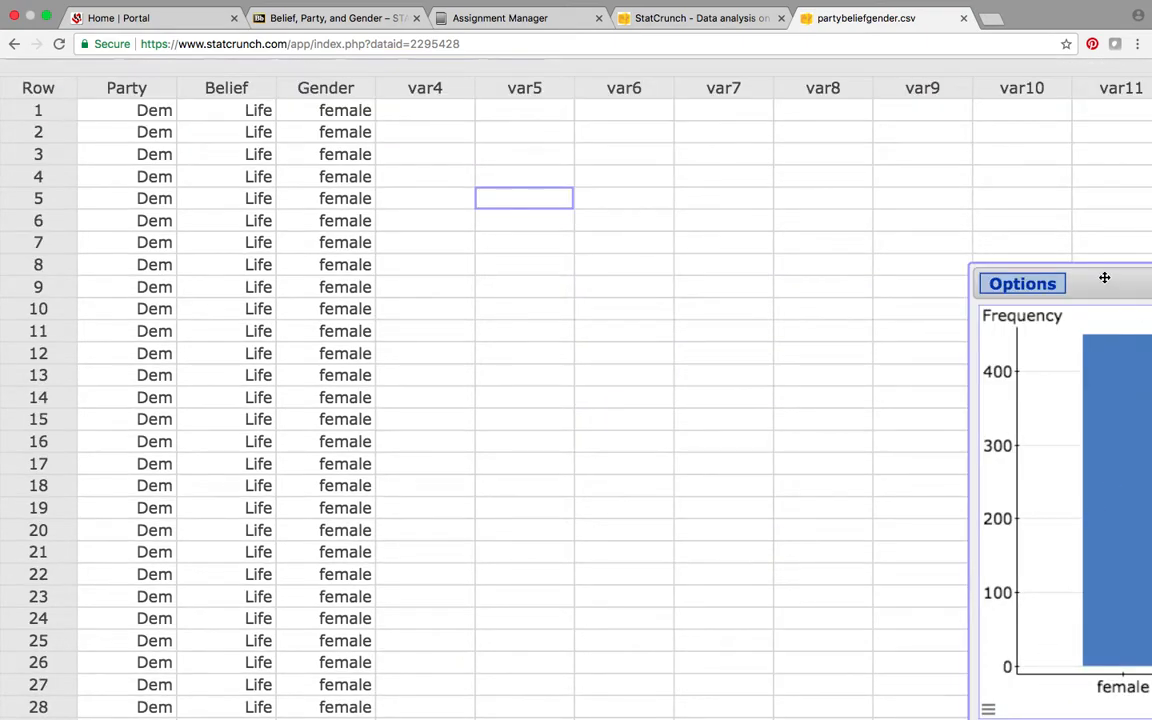
Move the Gender bar plot into full view, check the female and male frequencies, and close the plot.
drag(1103, 280, 580, 262)
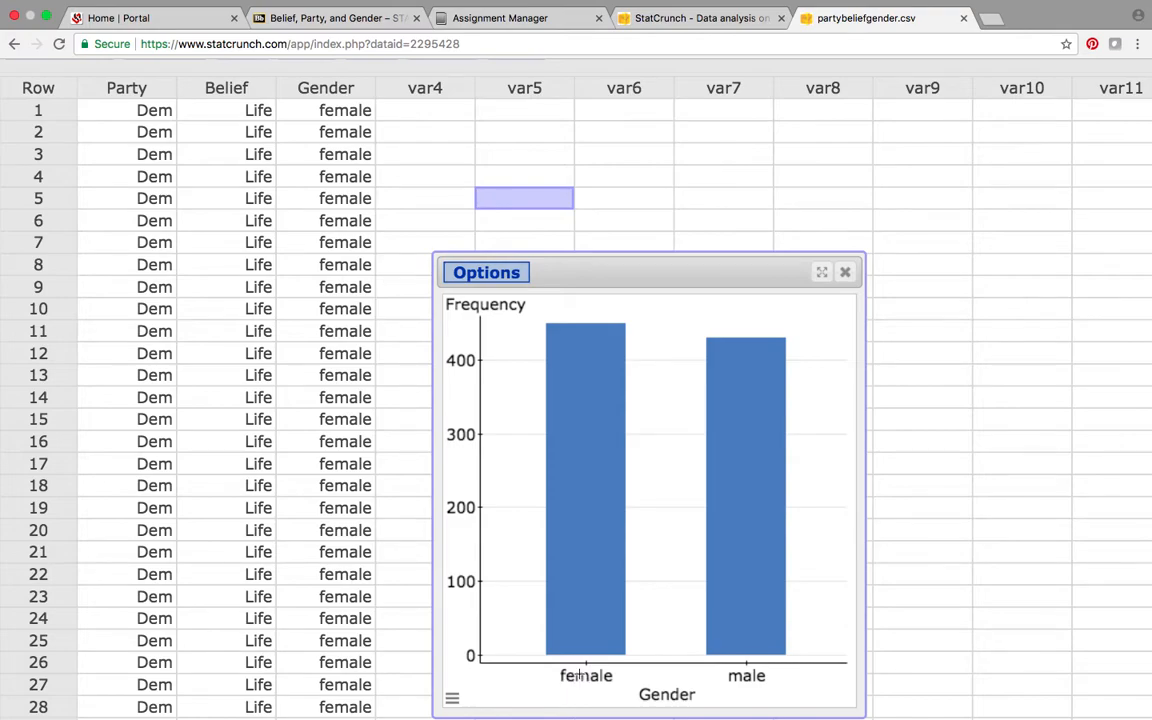
mouse_move(576, 543)
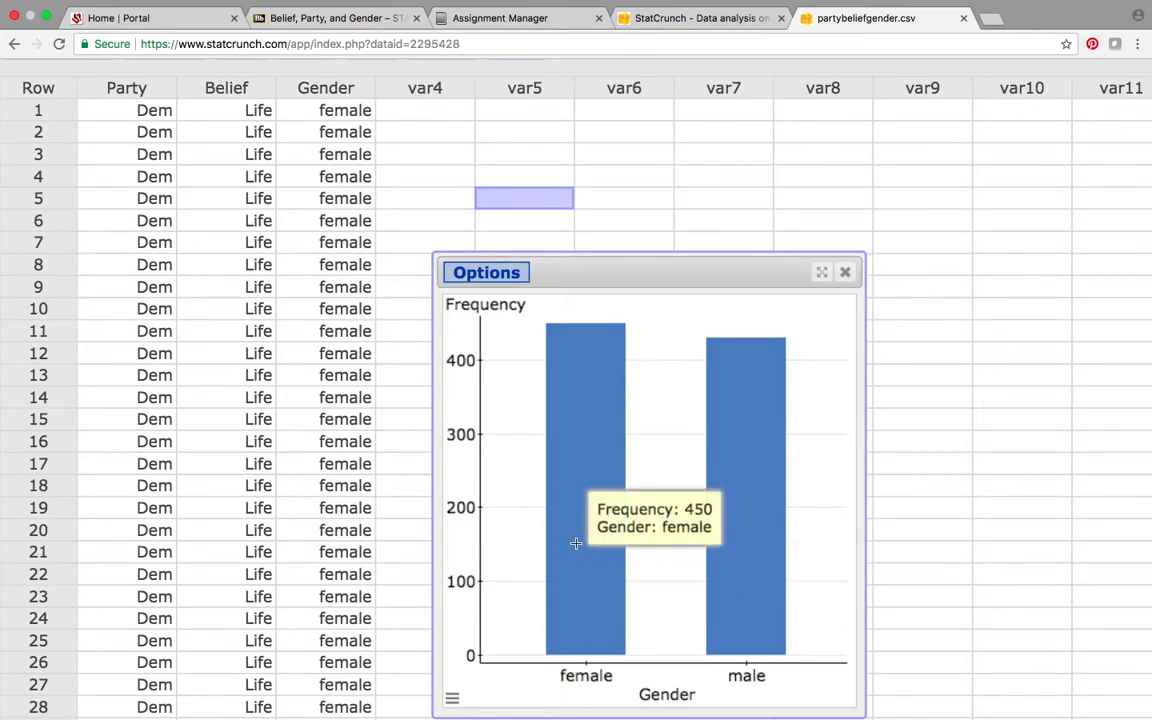
mouse_move(717, 470)
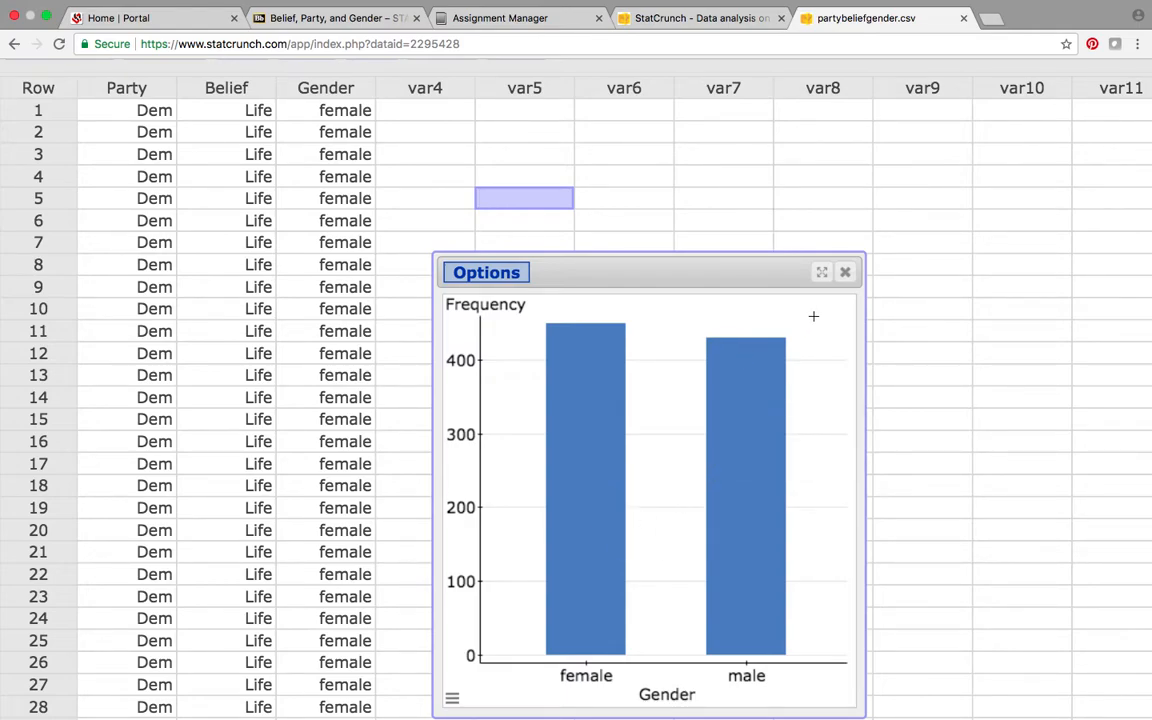
click(845, 273)
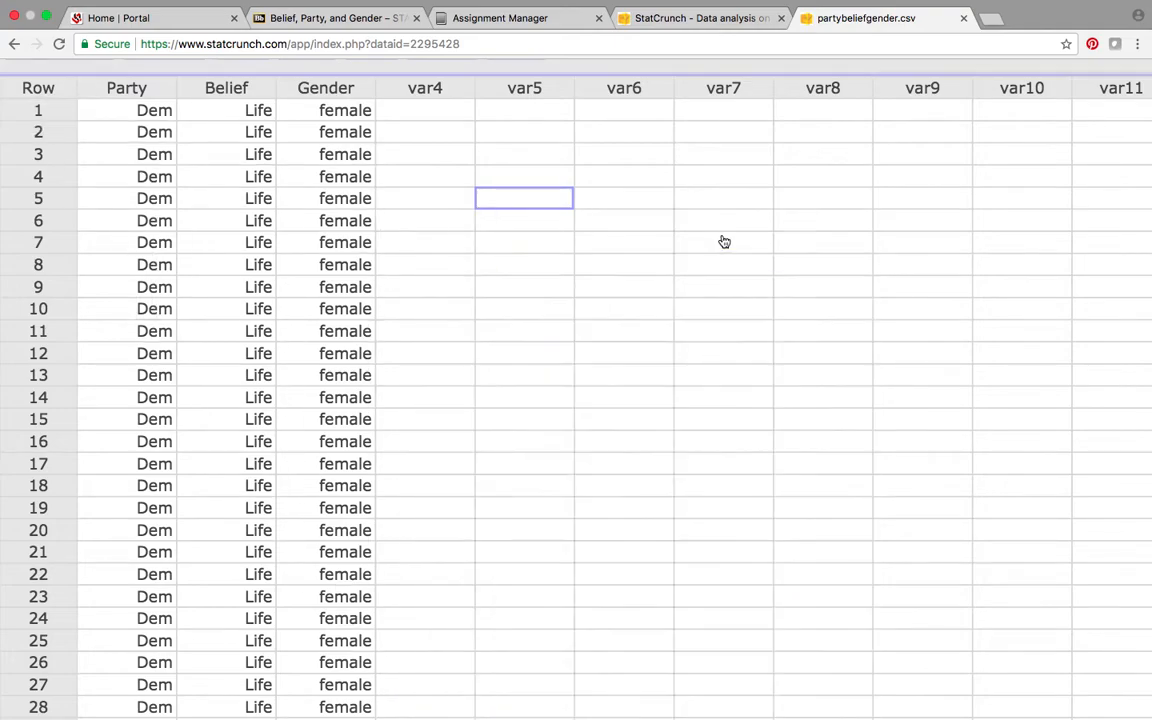
scroll(669, 240, down, 3)
scroll(669, 240, up, 3)
click(655, 18)
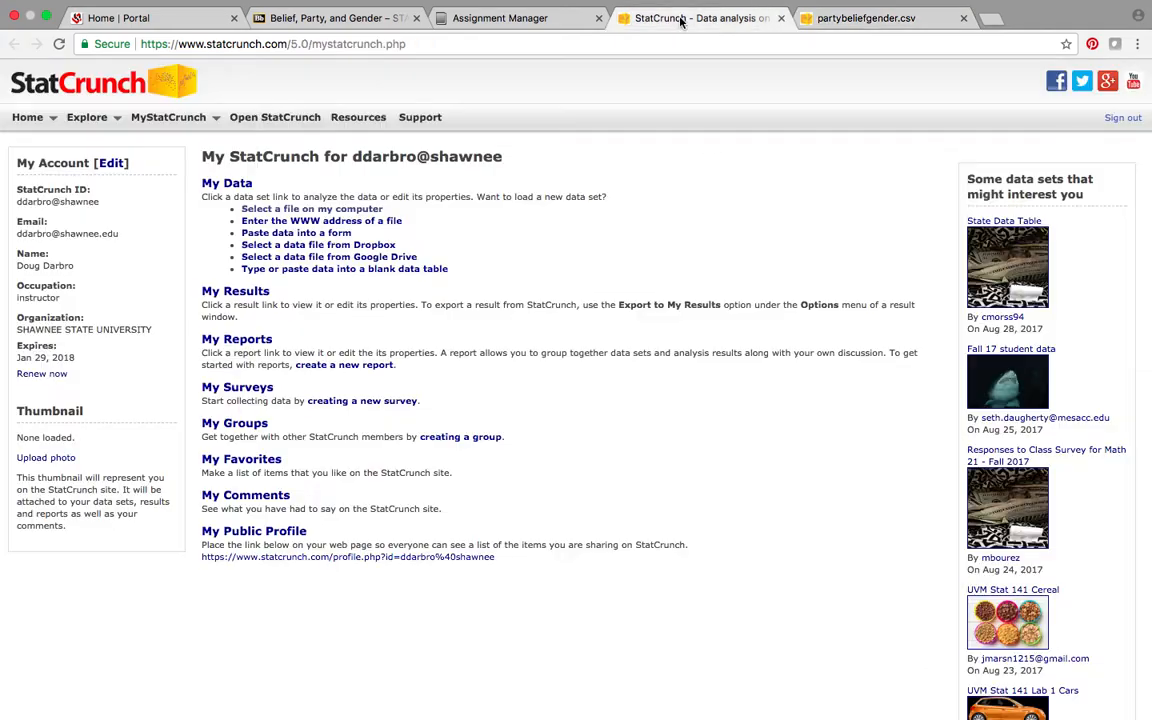
click(861, 17)
scroll(636, 221, down, 1)
scroll(637, 222, up, 1)
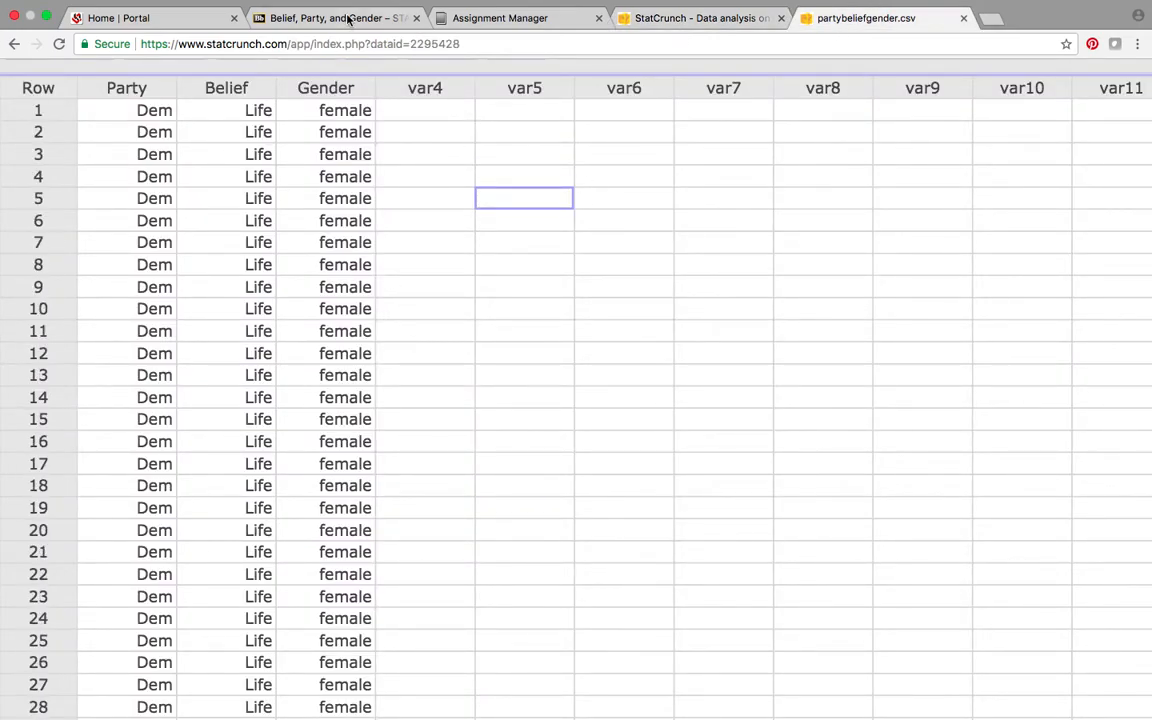
scroll(527, 184, down, 10)
scroll(527, 185, up, 1)
scroll(527, 185, down, 1)
scroll(527, 185, down, 4)
scroll(272, 149, up, 10)
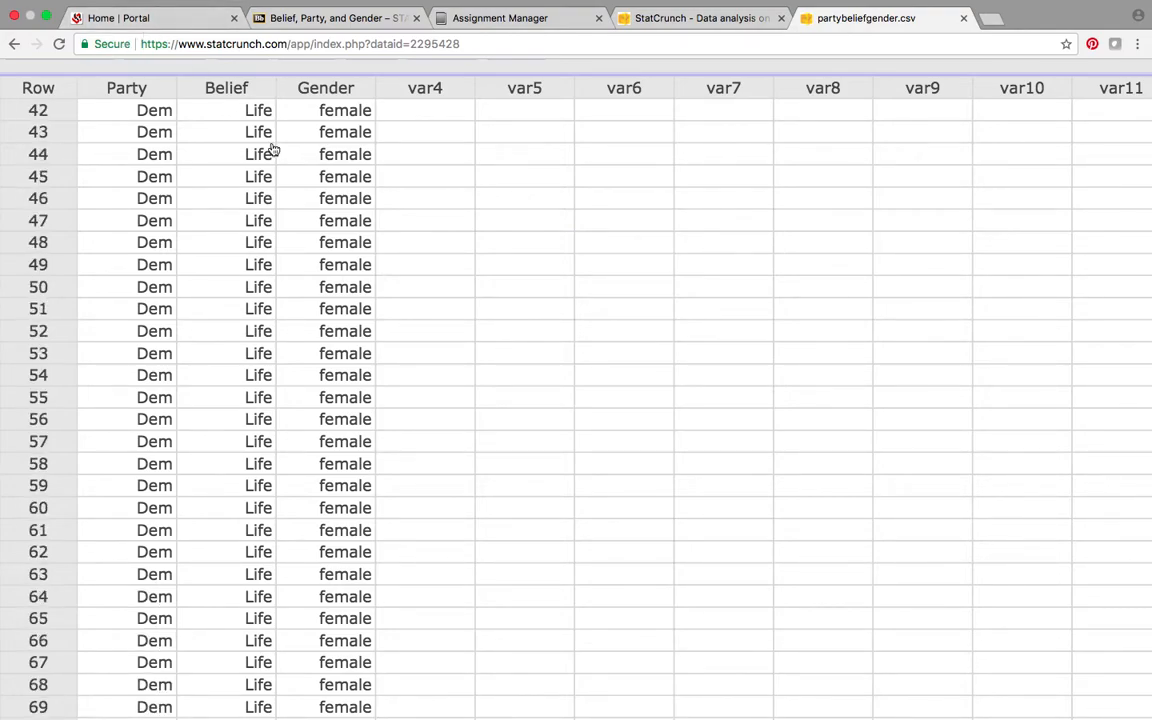
scroll(272, 149, up, 5)
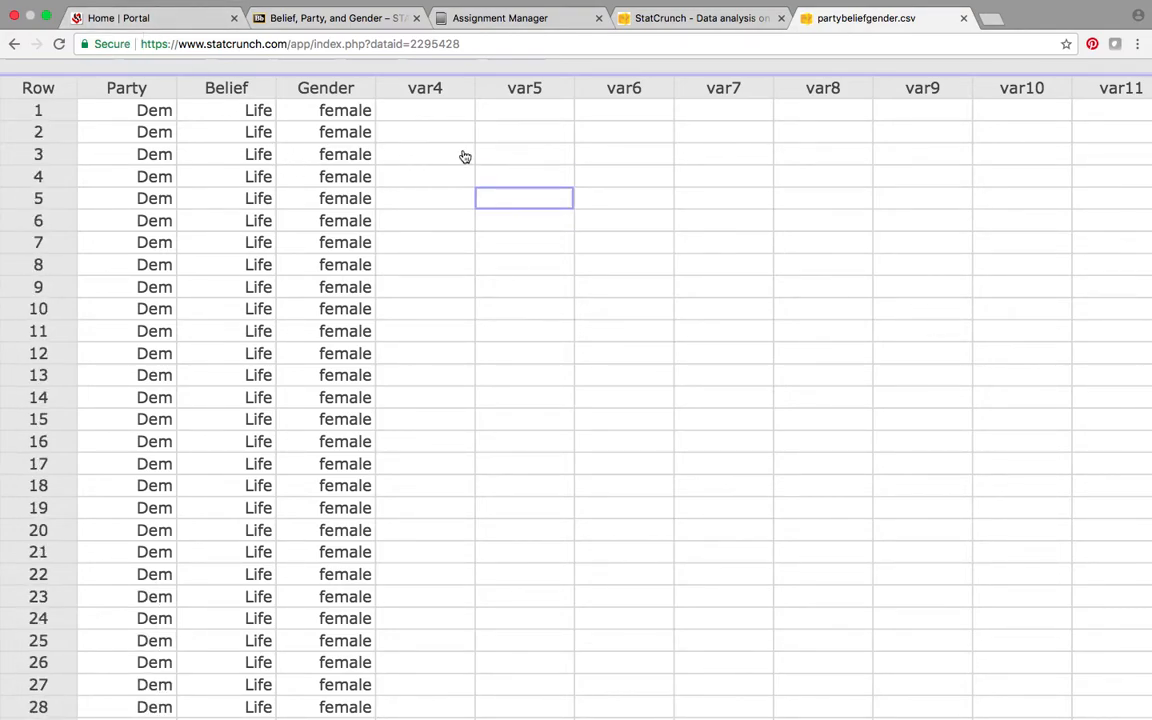
click(537, 128)
scroll(406, 165, down, 2)
scroll(410, 165, up, 1)
scroll(553, 165, down, 8)
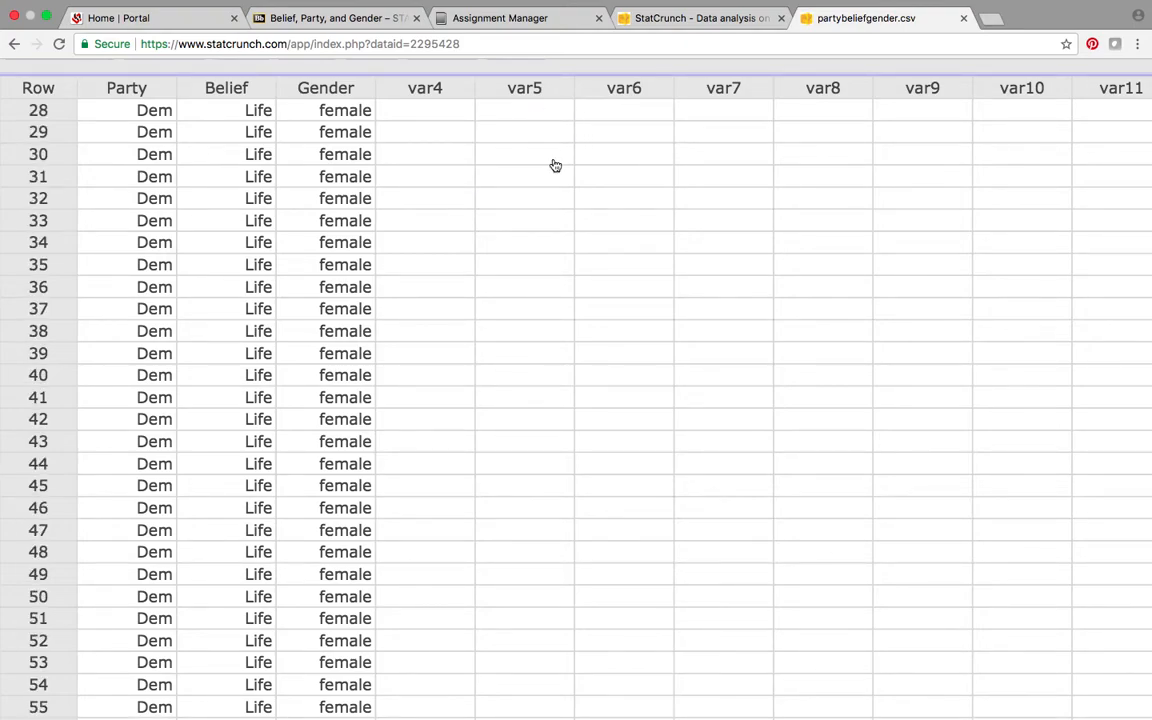
Close the open partybeliefgender.csv data set and return to the My StatCrunch page.
click(708, 20)
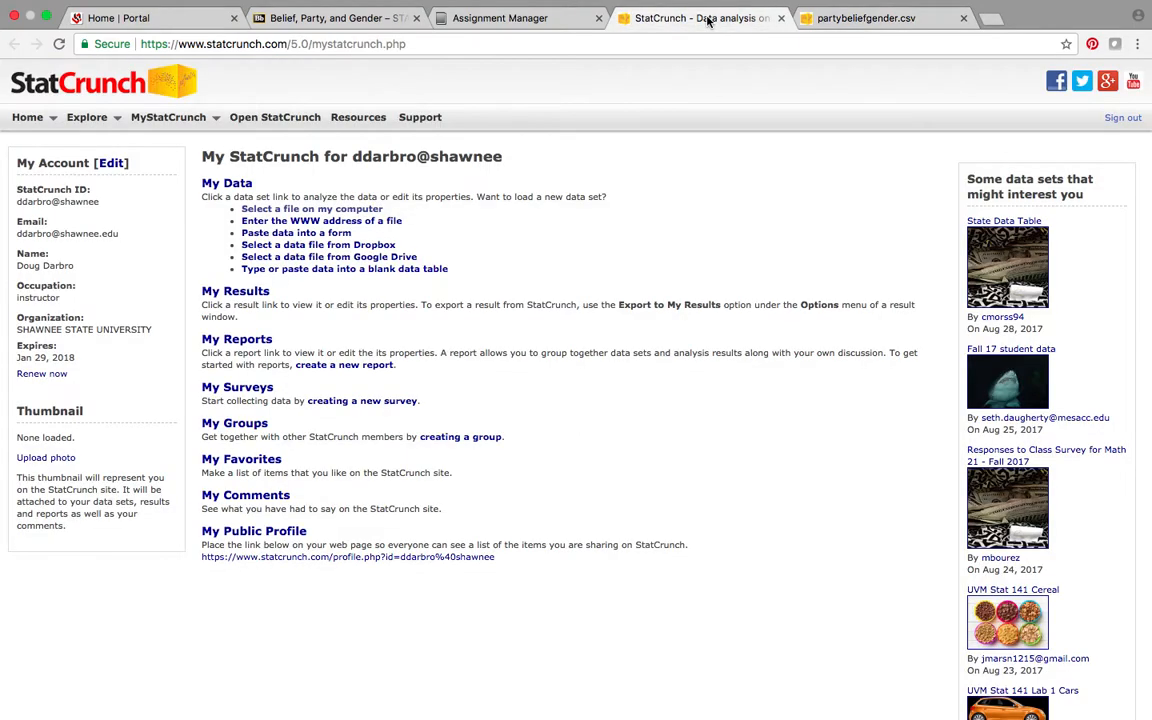
click(876, 20)
click(963, 18)
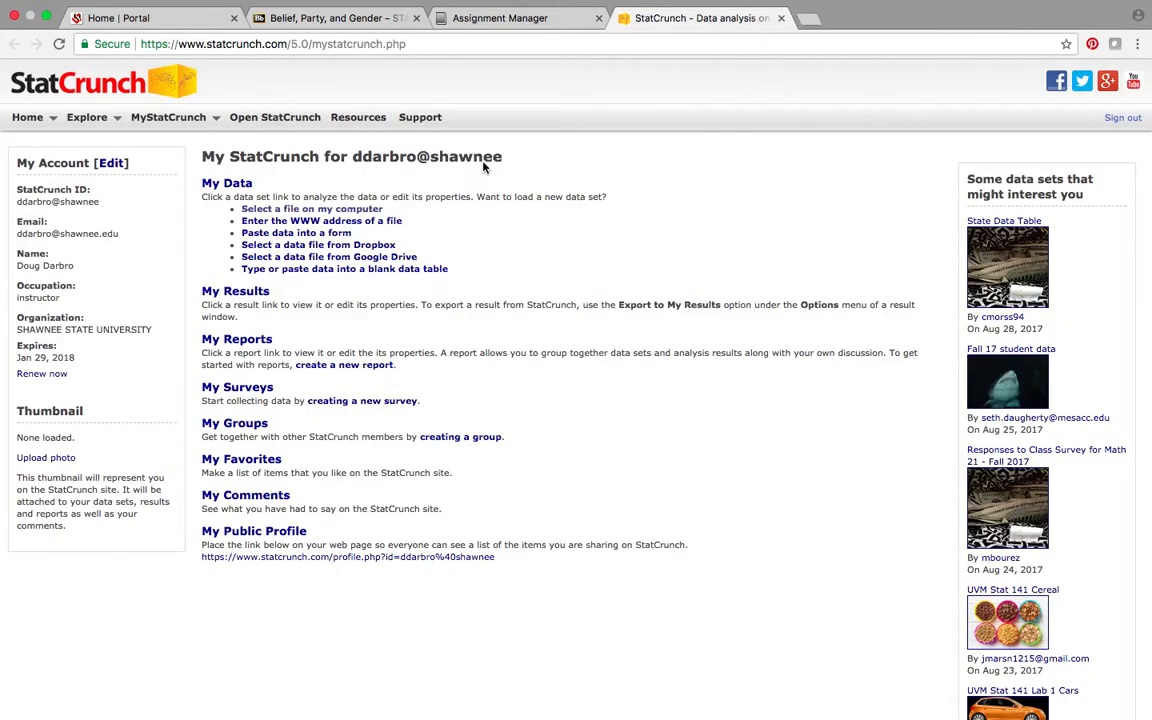
Load the partybeliefgender file from the computer's Desktop folder as a new data set, using the first line as column names.
click(313, 211)
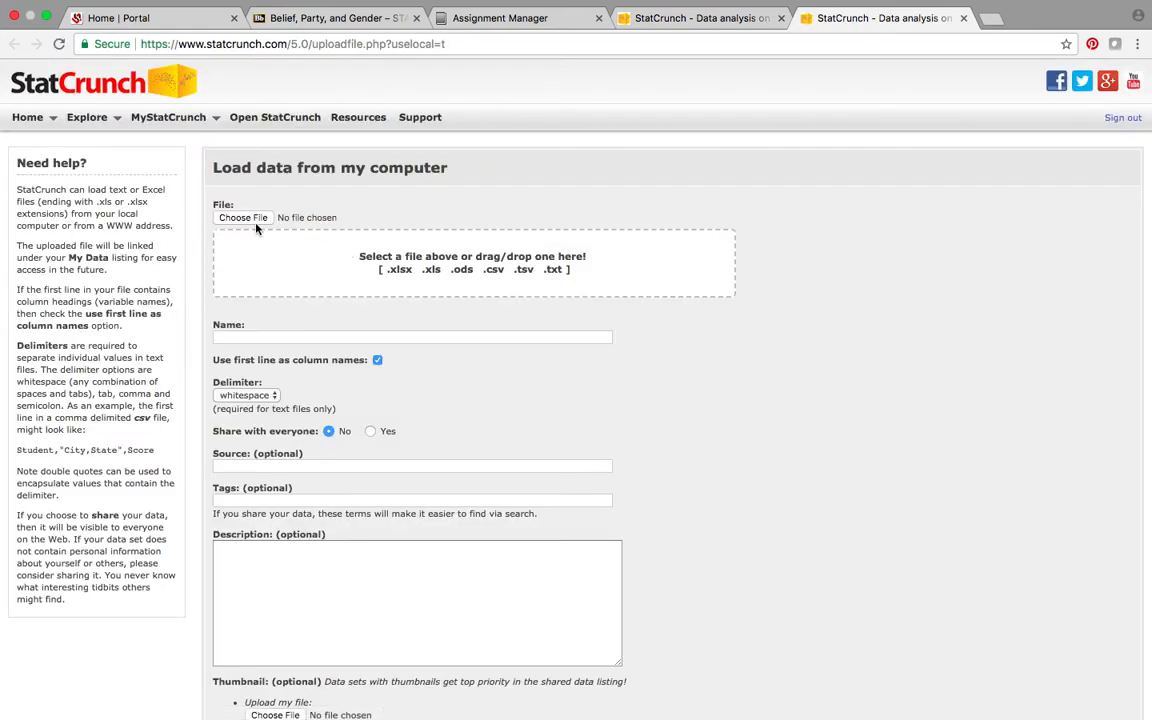
click(256, 219)
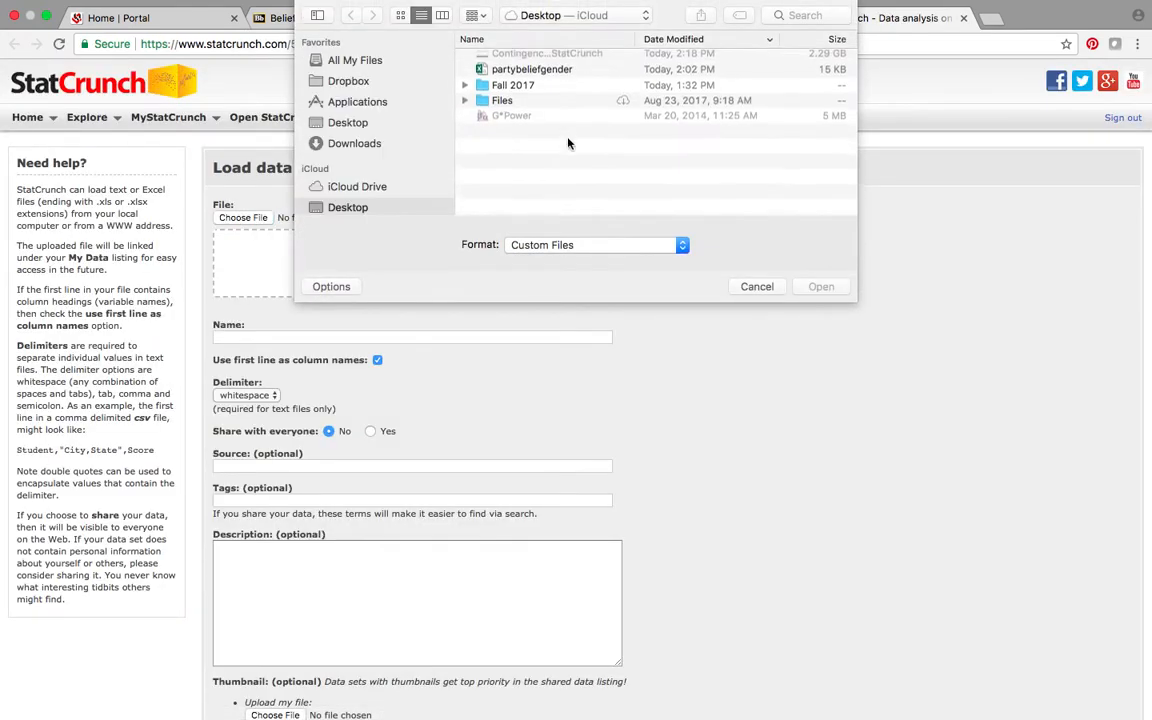
click(521, 78)
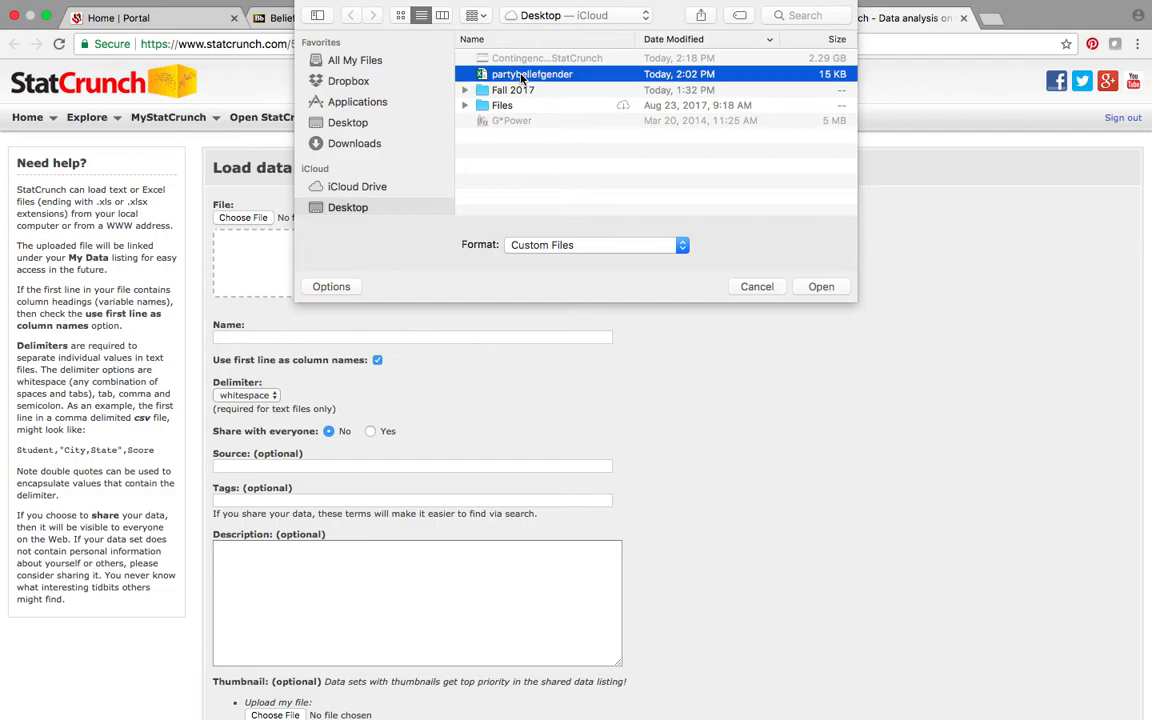
click(820, 286)
scroll(758, 440, down, 10)
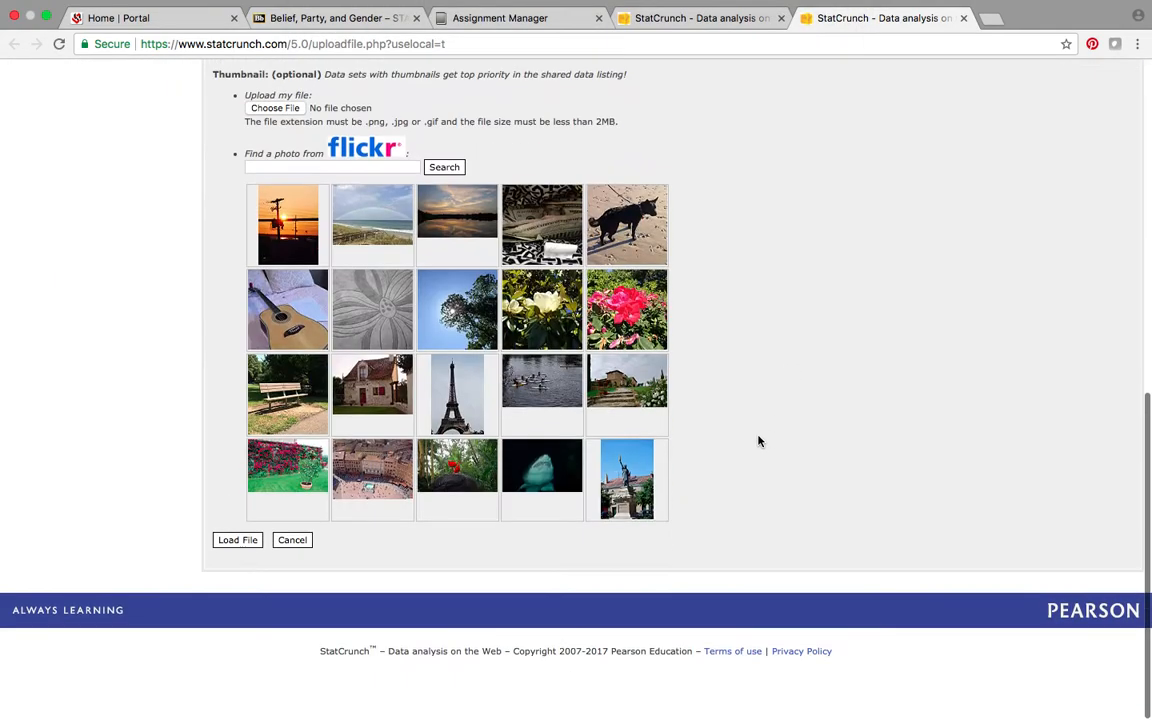
click(236, 578)
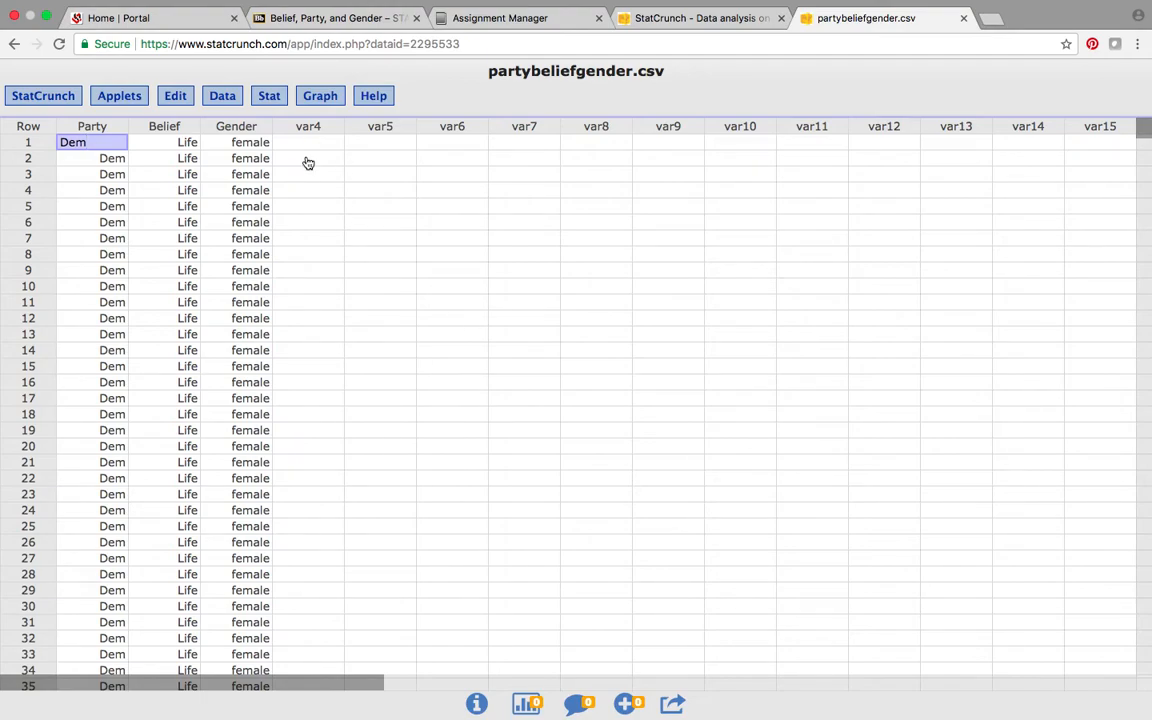
Create a pie chart with data for the Belief column, displaying both Count and Percent of Total.
click(320, 96)
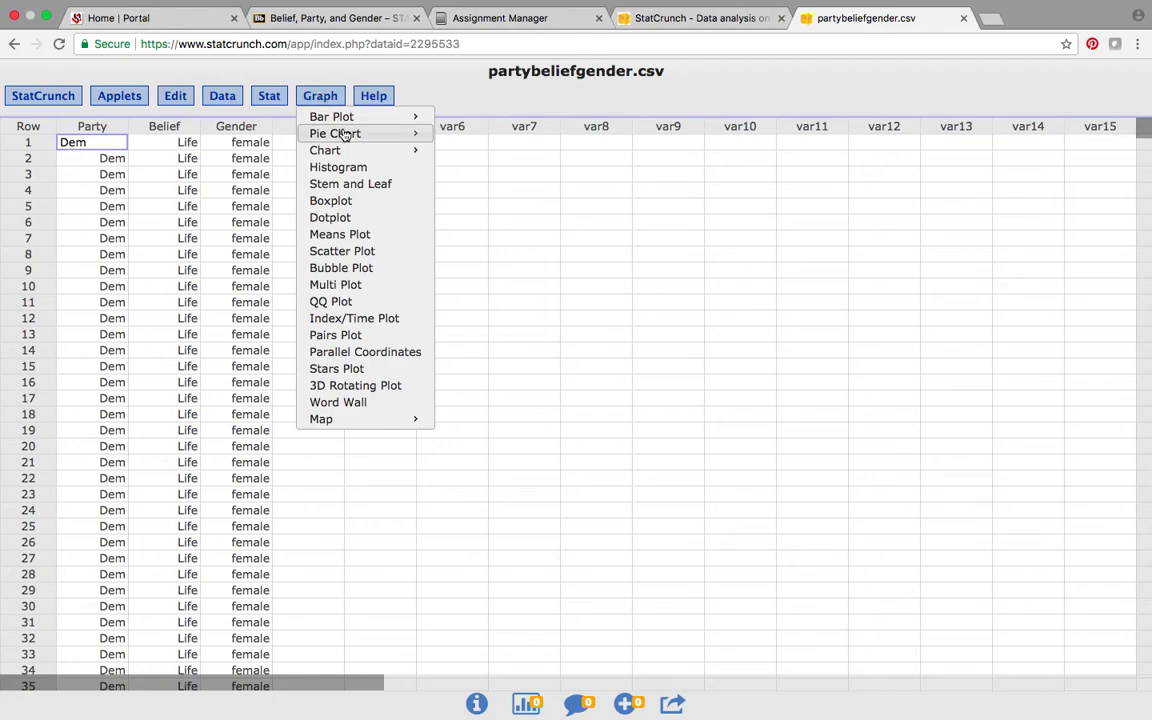
mouse_move(345, 136)
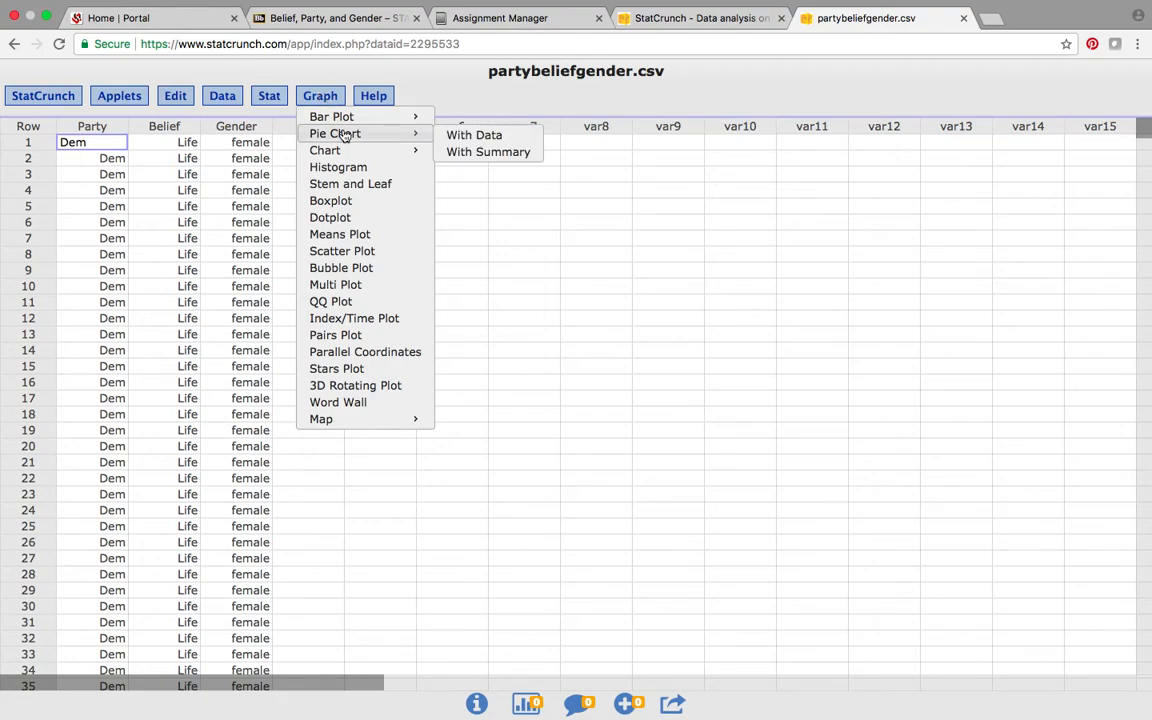
click(487, 140)
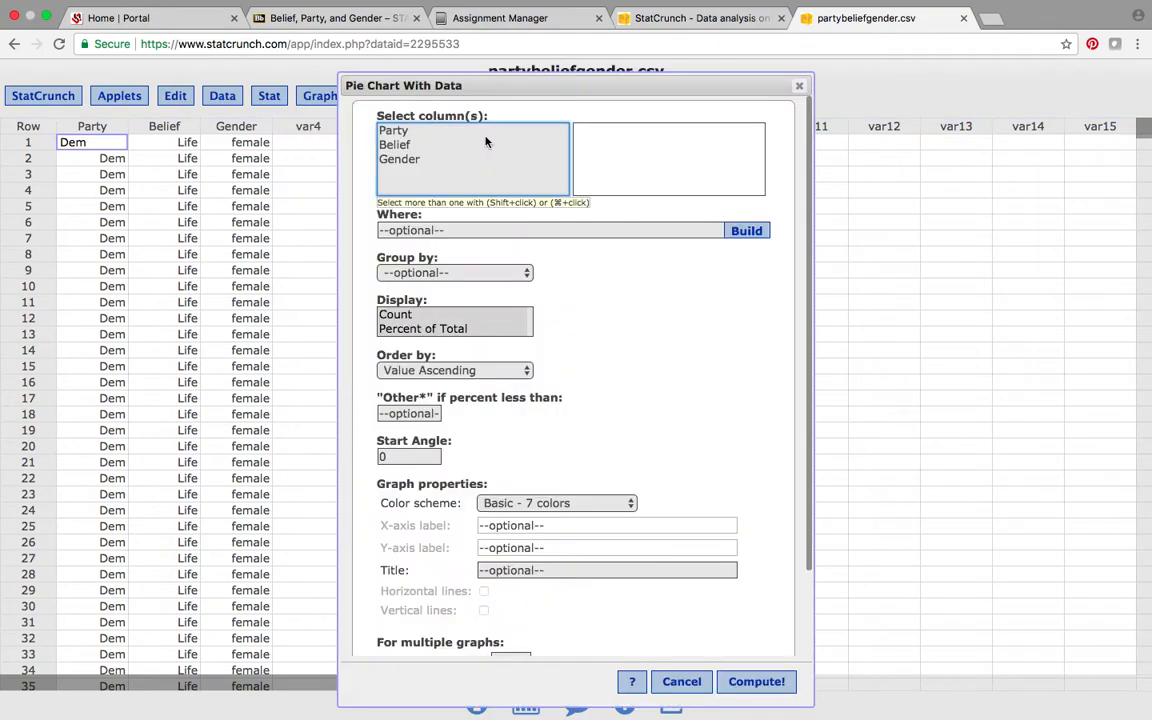
click(400, 146)
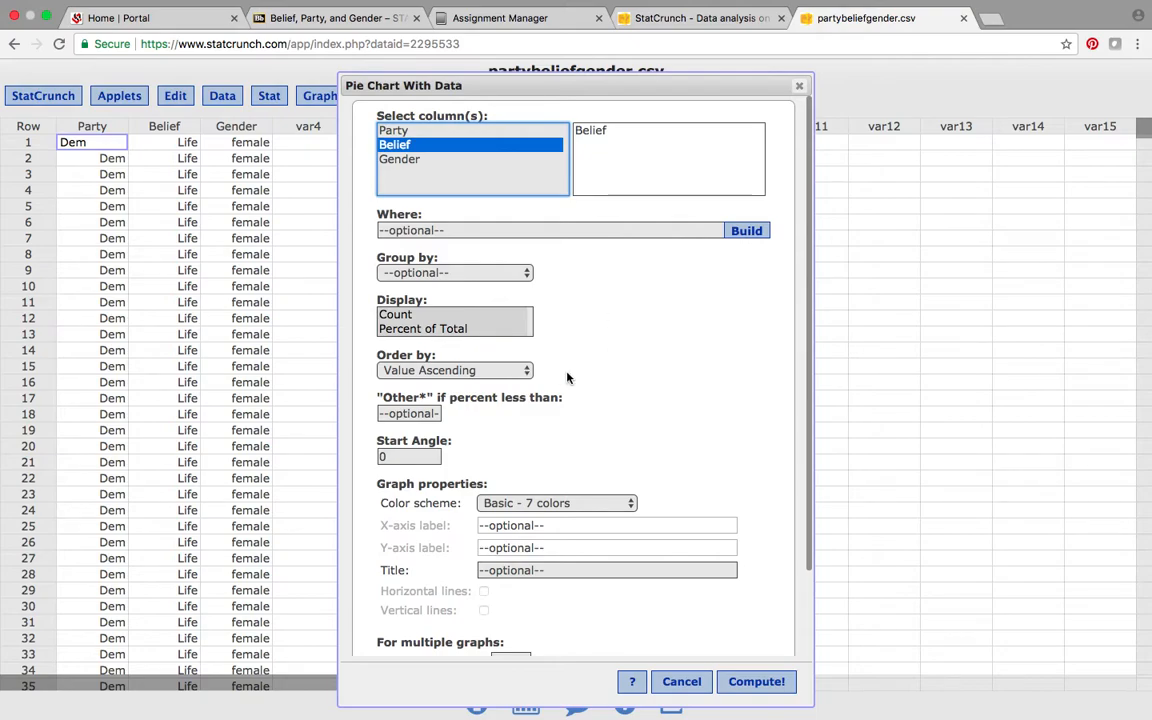
click(403, 318)
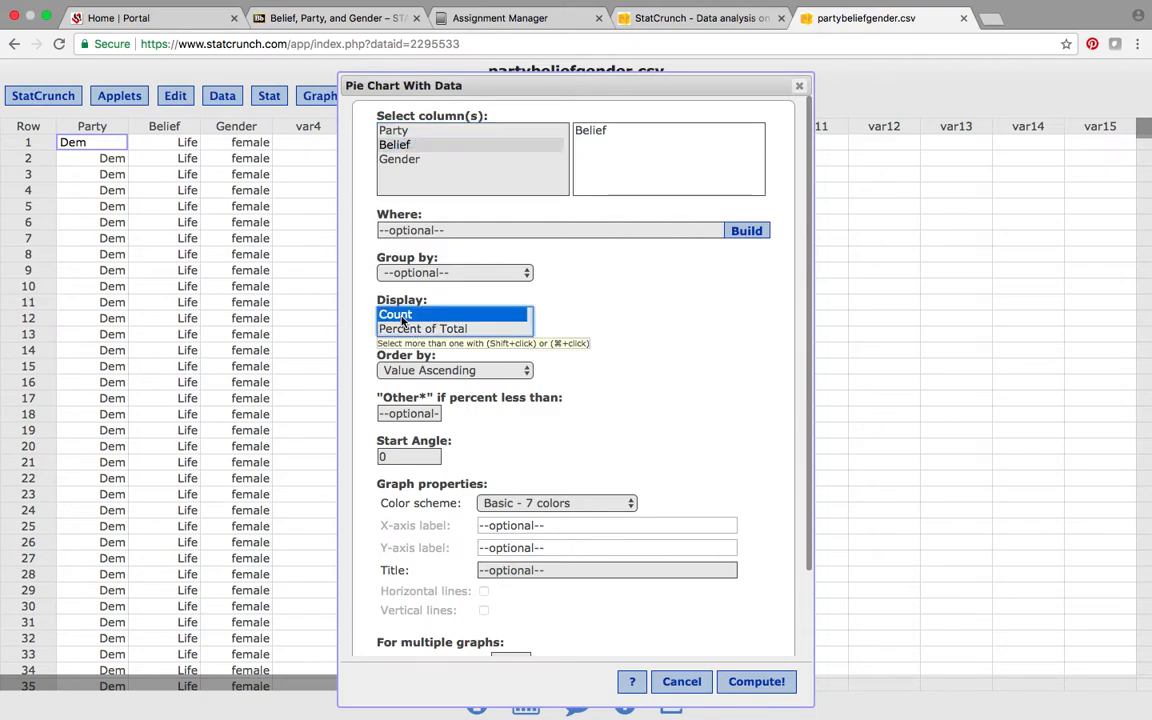
shift+click(410, 329)
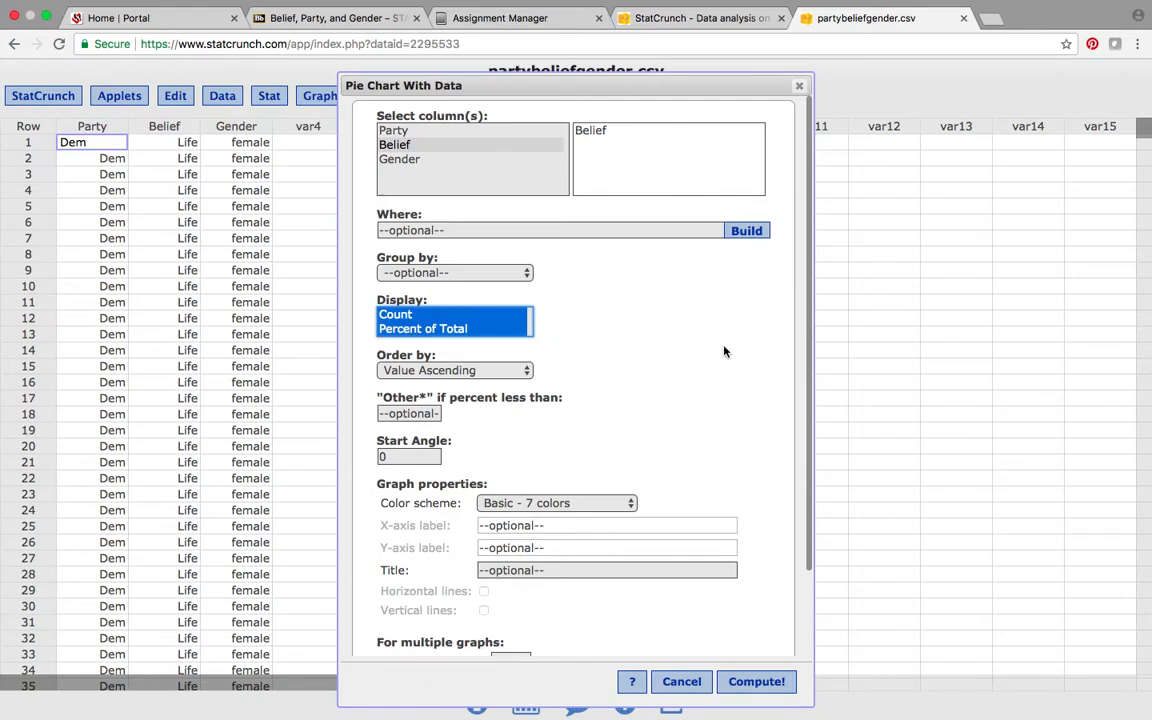
click(757, 682)
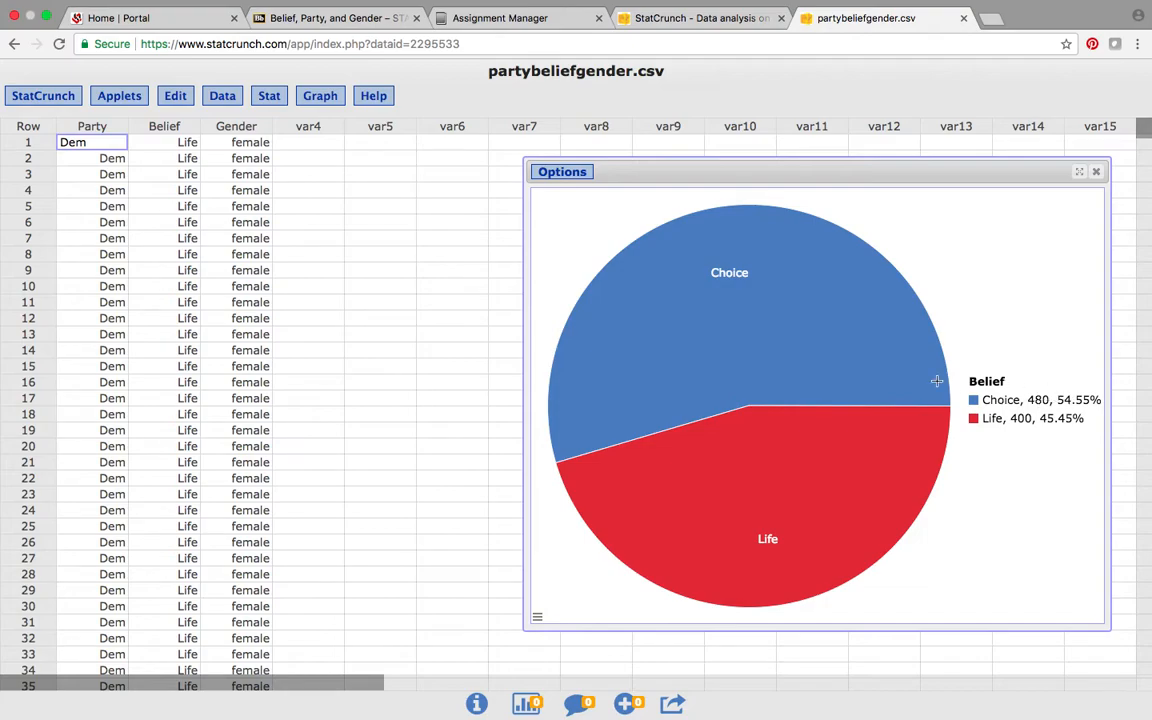
Check the Choice and Life slices of the Belief pie chart, move it nearer the data columns, and close it.
mouse_move(762, 336)
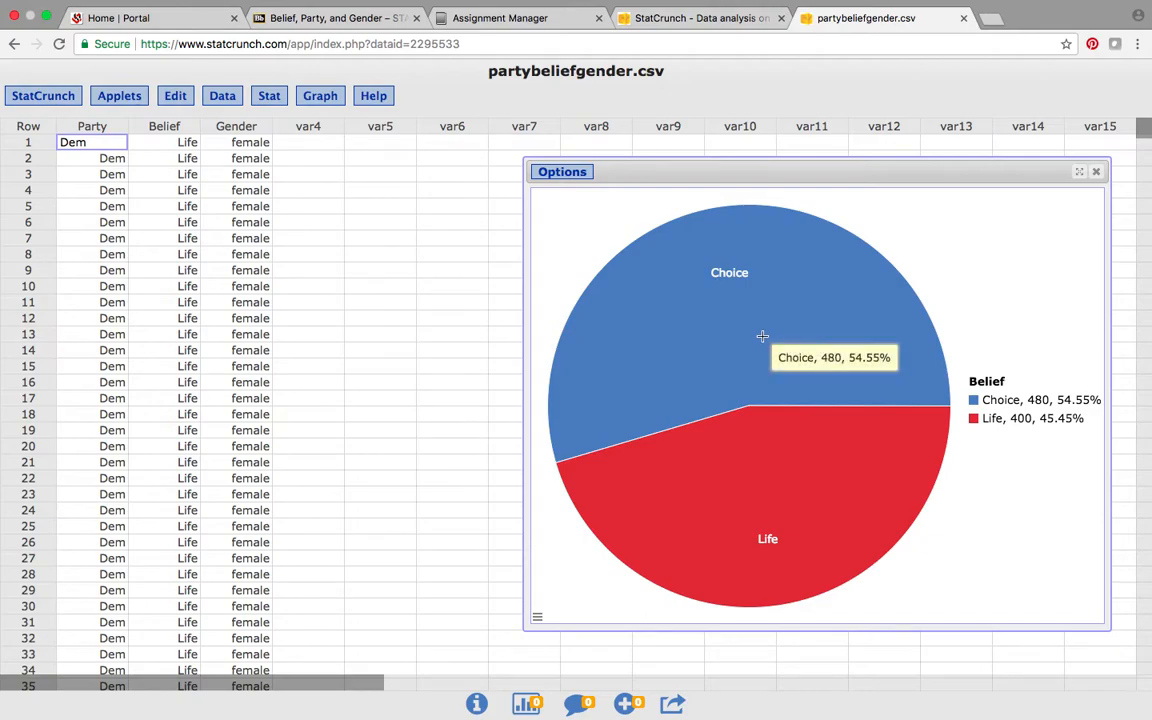
mouse_move(709, 455)
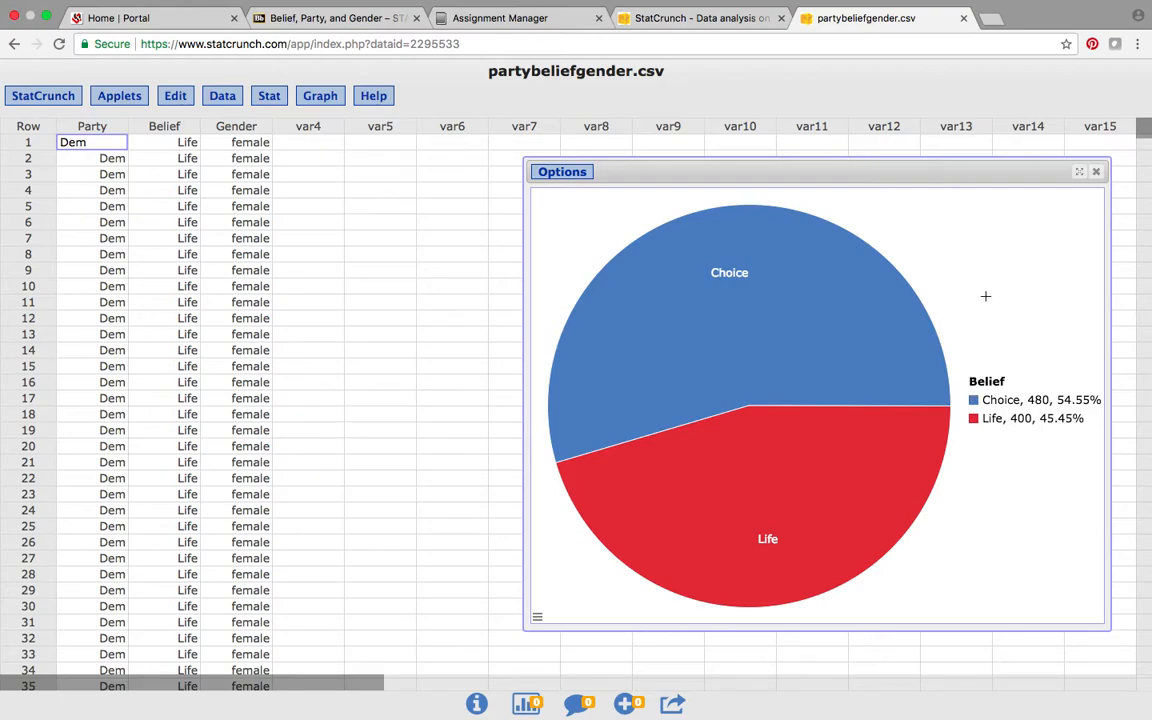
click(572, 175)
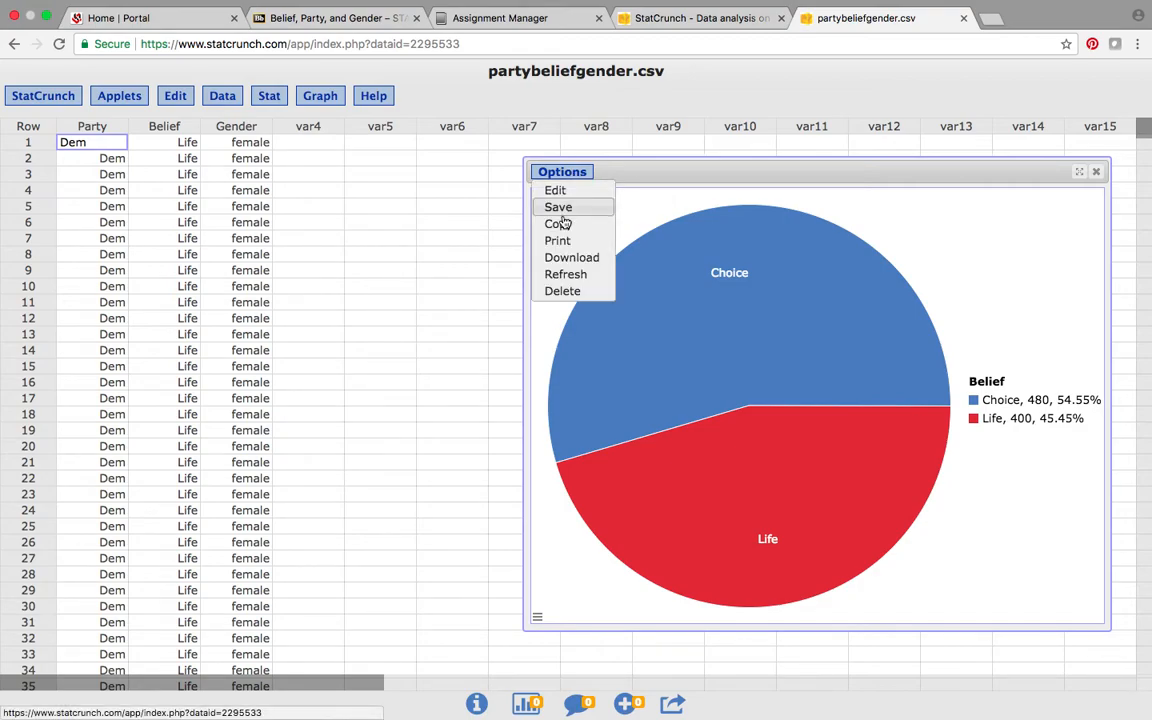
click(657, 175)
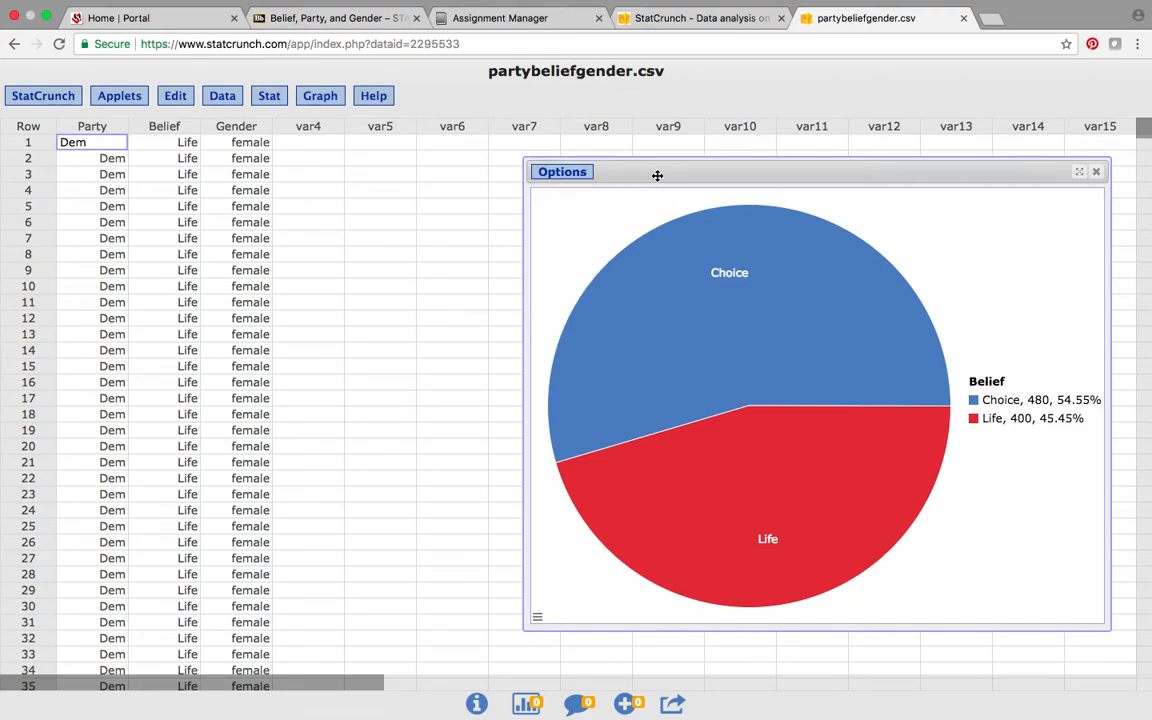
drag(657, 175, 471, 133)
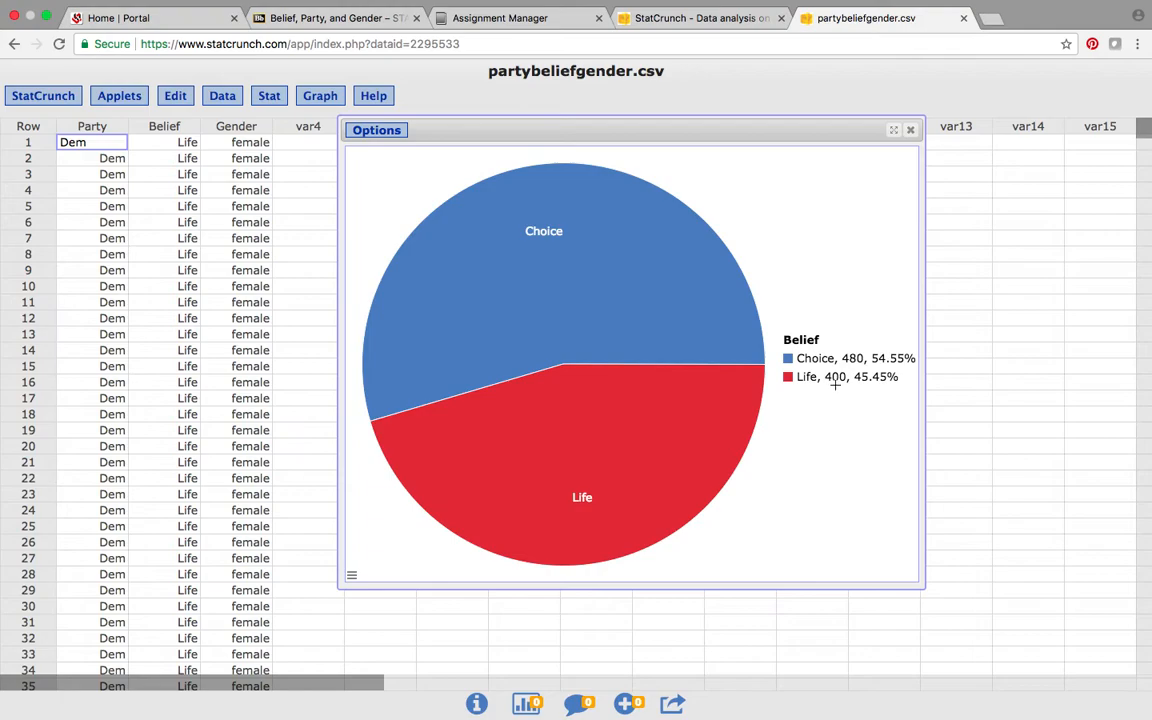
click(913, 131)
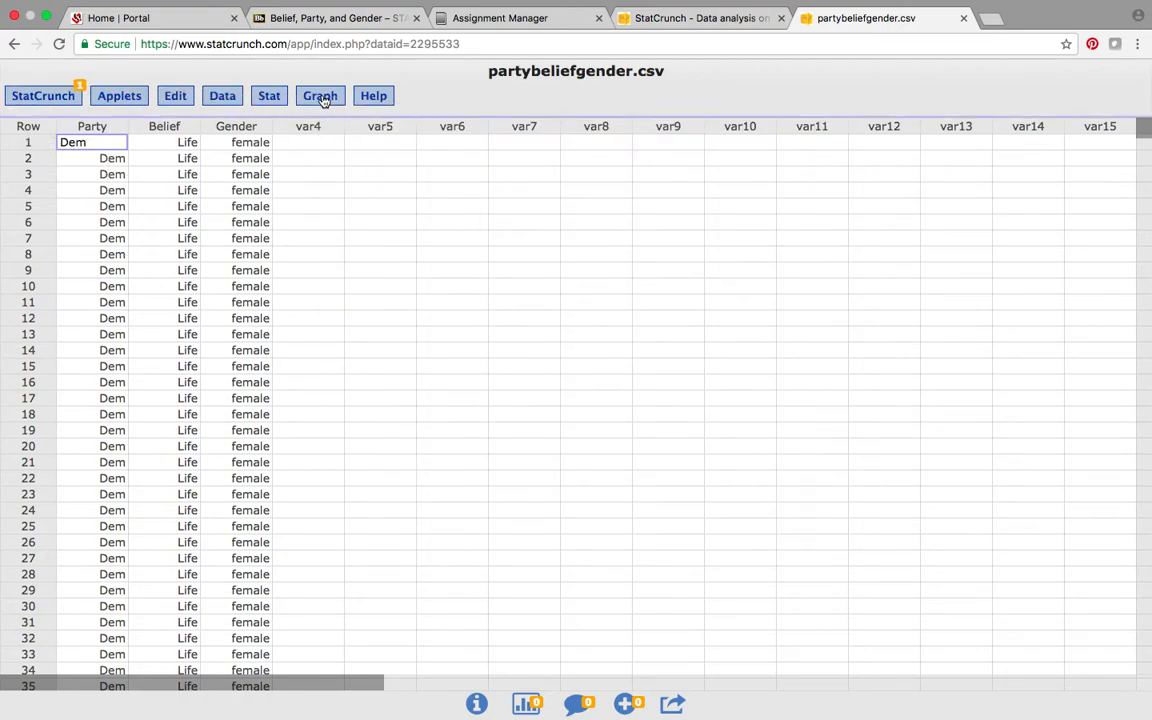
Create a split-bar frequency plot with data for the Belief column, grouped by Party and ordered by Count Descending.
click(323, 98)
mouse_move(343, 120)
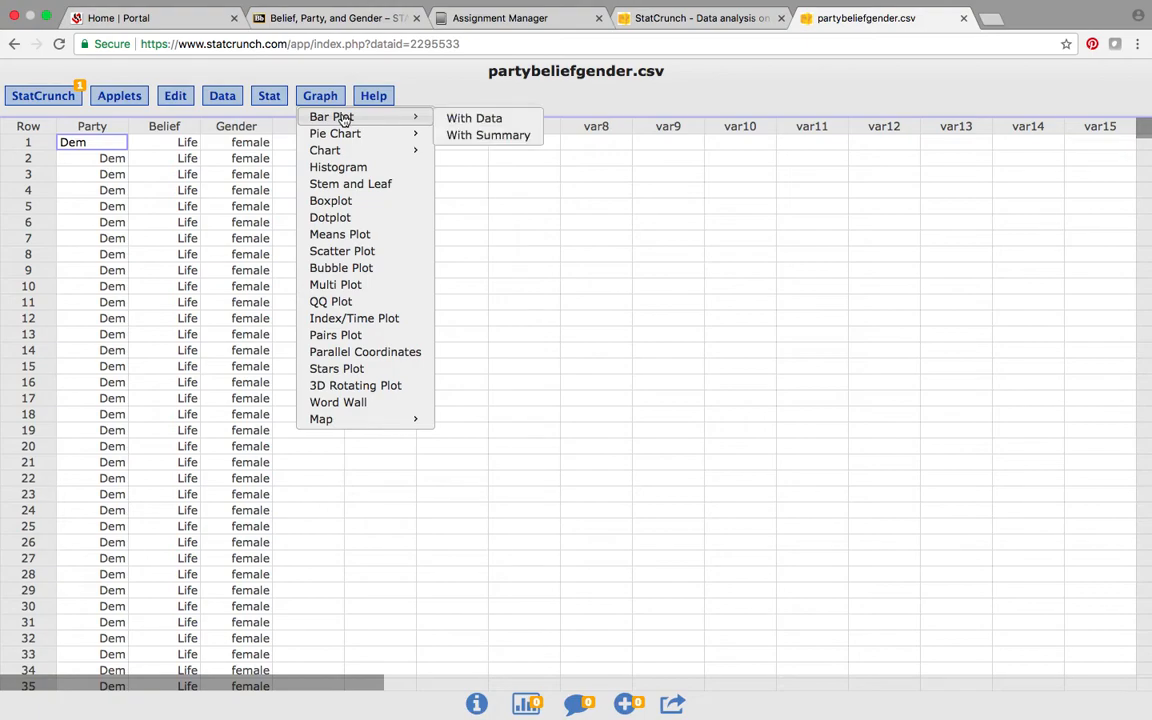
click(493, 120)
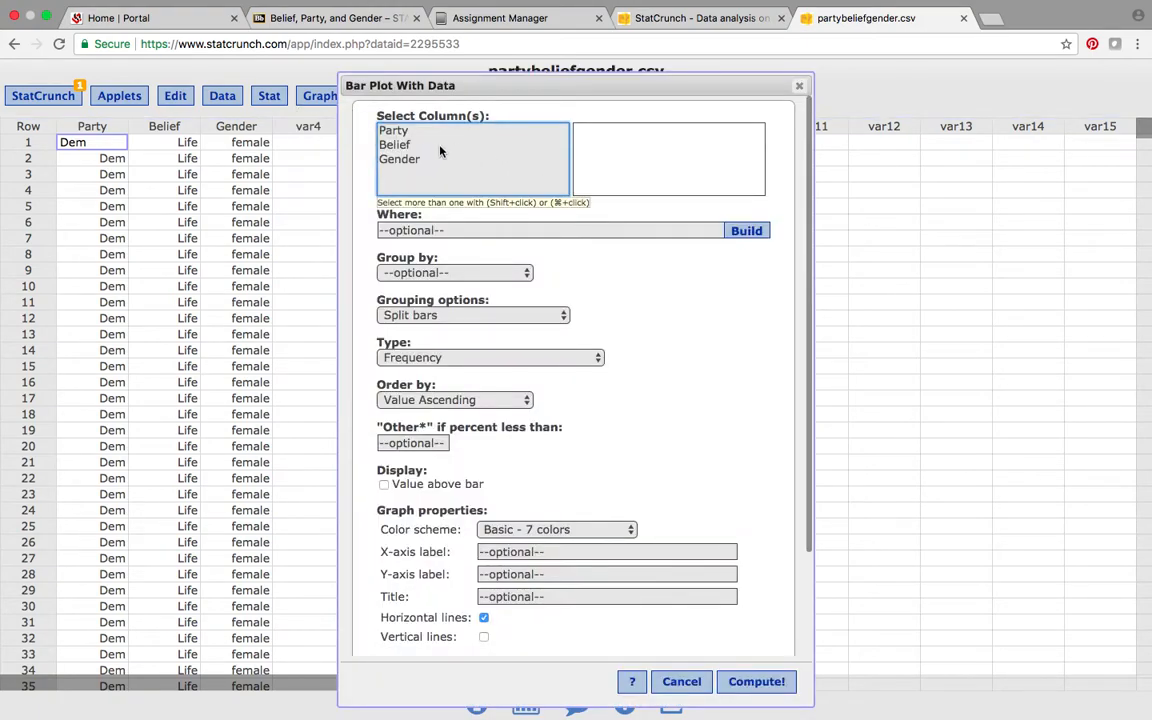
click(400, 145)
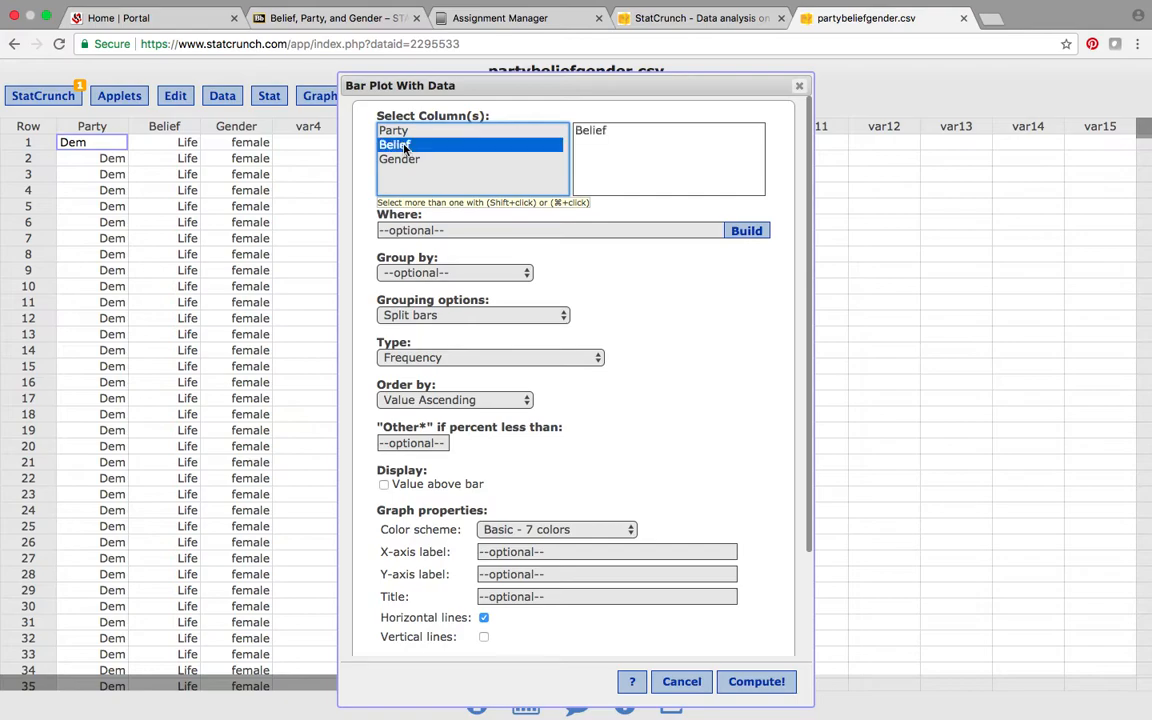
click(480, 273)
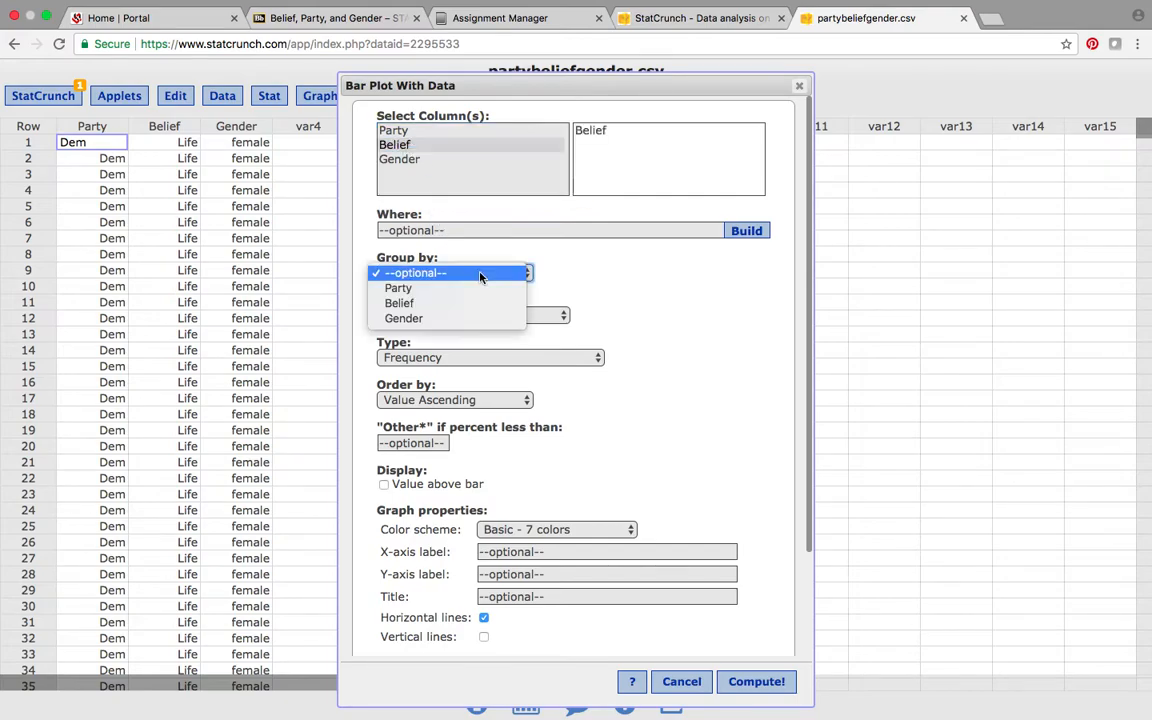
click(460, 289)
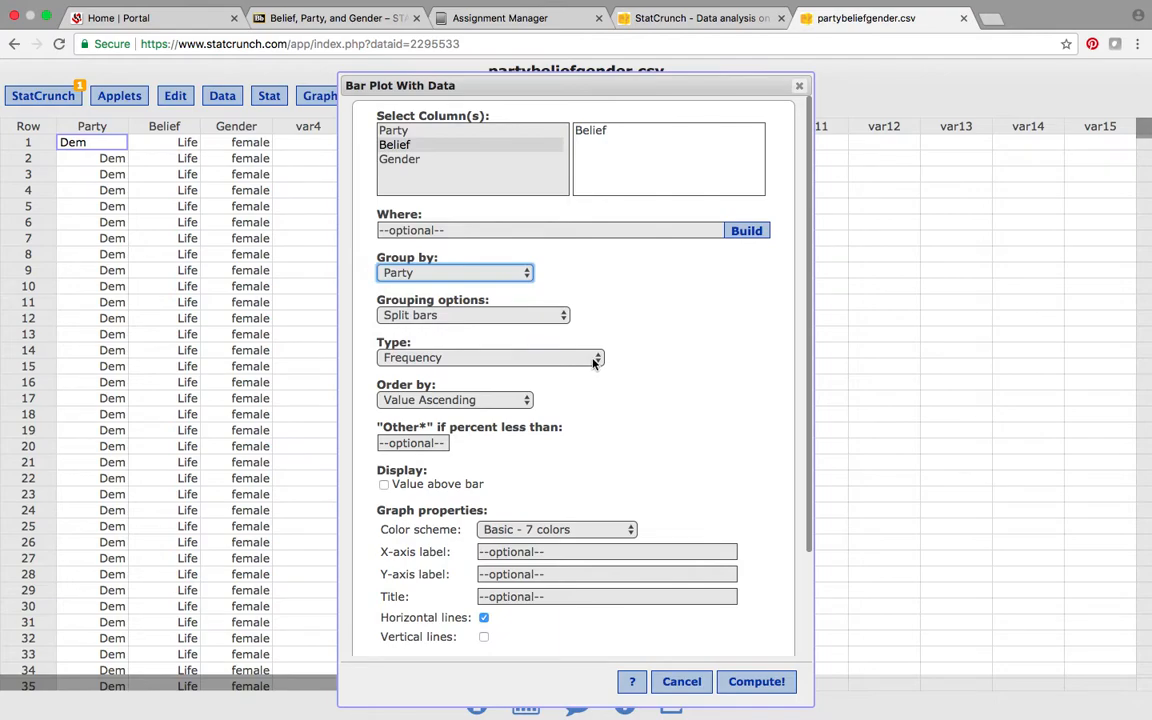
click(523, 401)
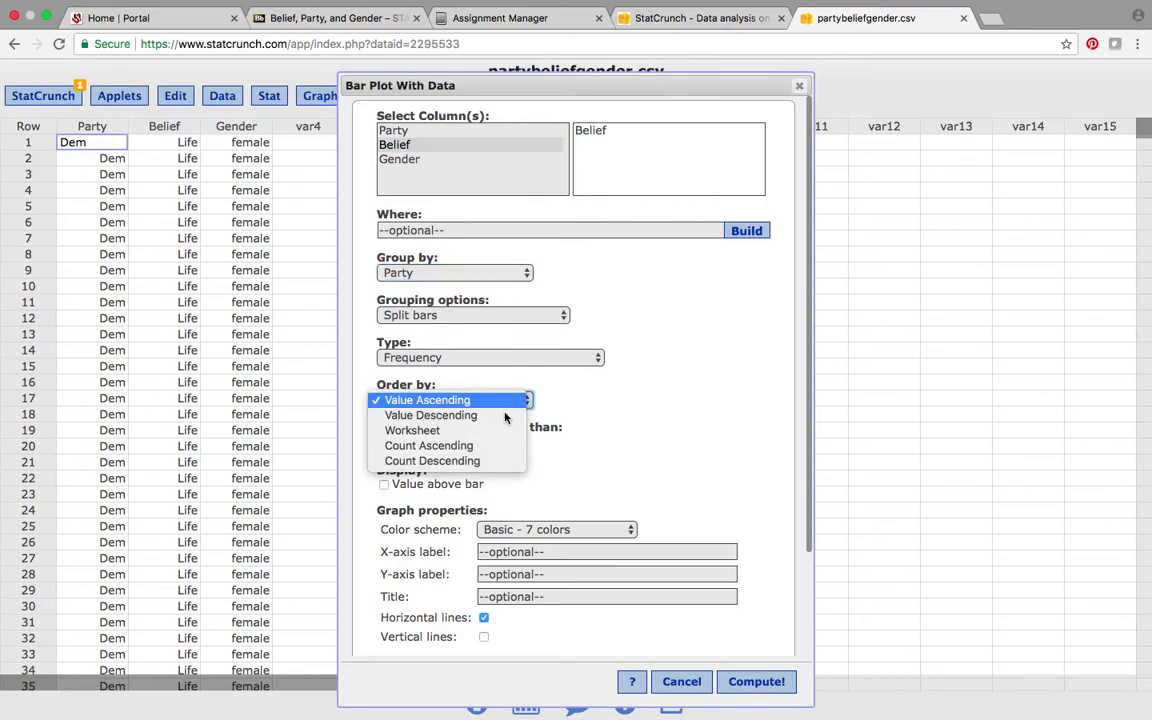
click(459, 461)
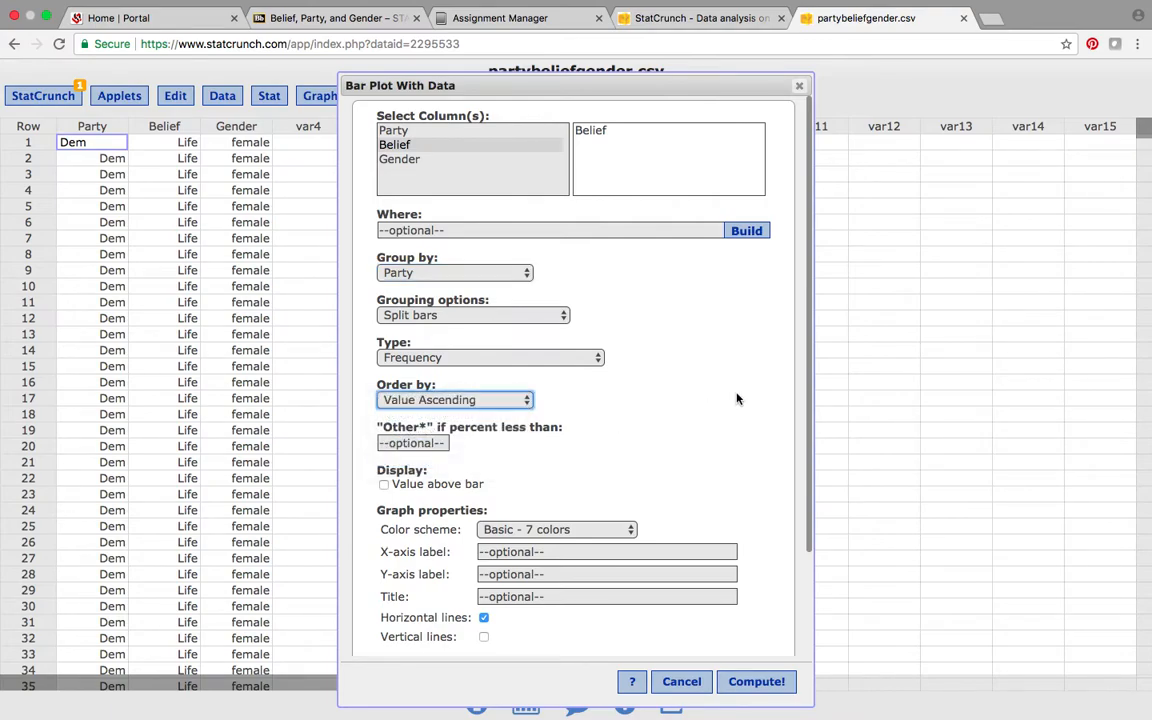
scroll(738, 398, down, 3)
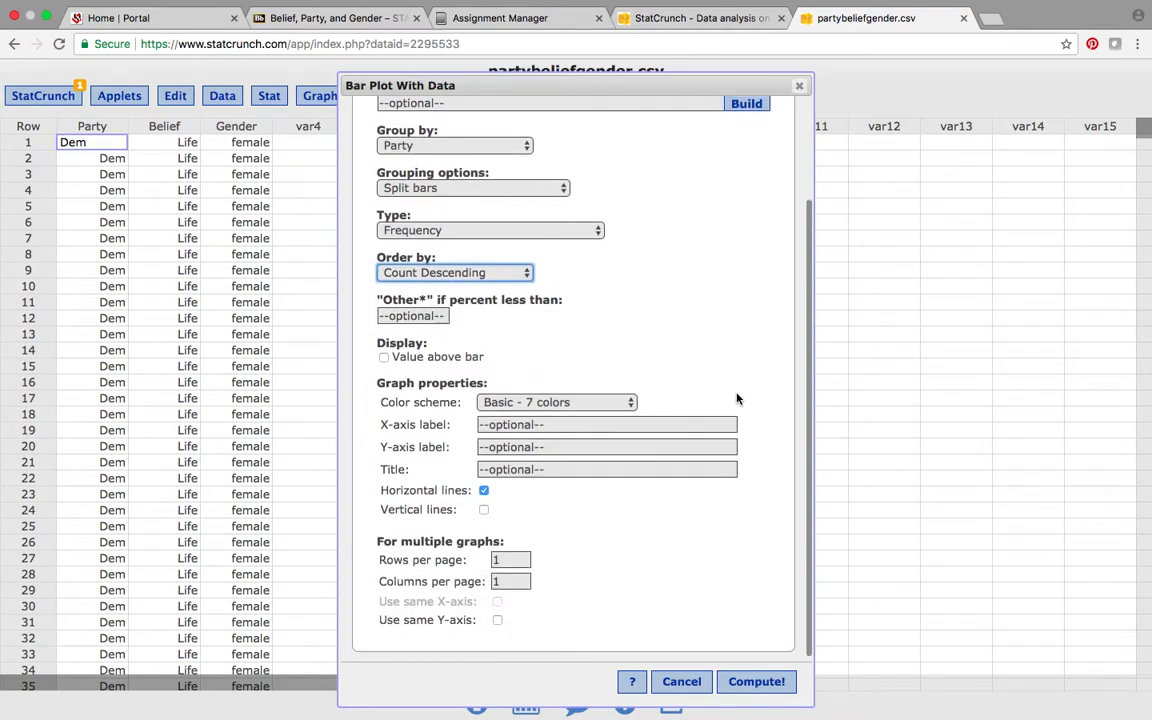
click(756, 681)
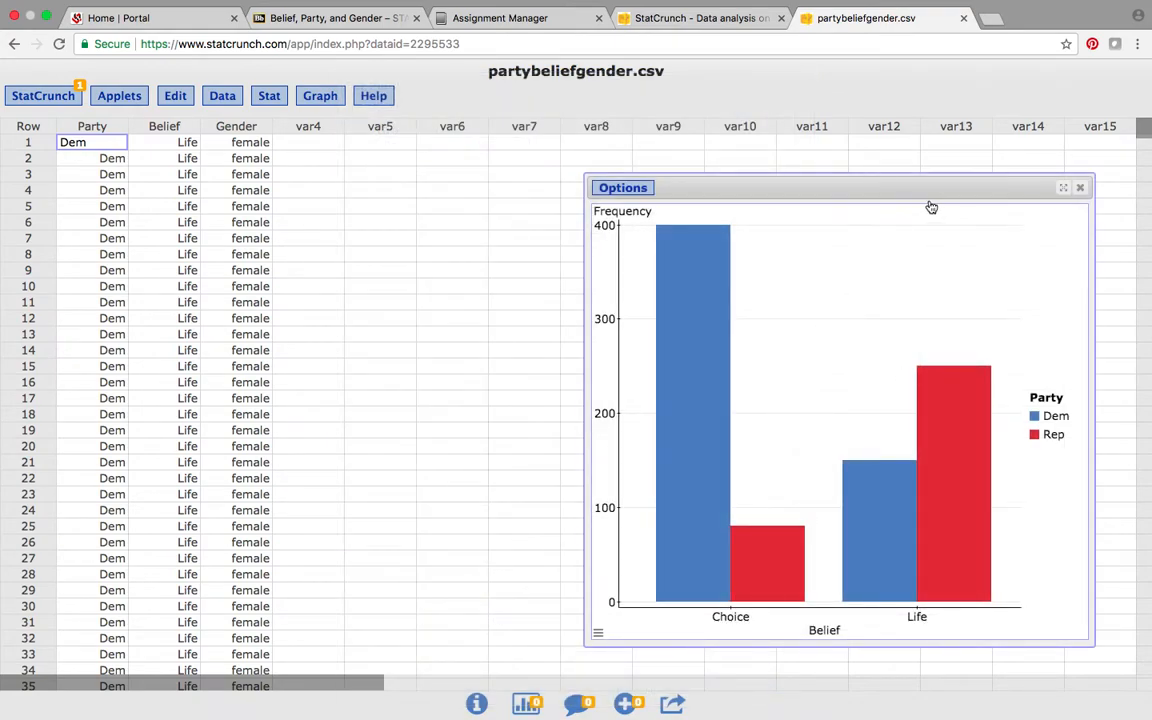
Move the grouped Belief bar plot next to the data columns and check the Dem and Rep frequencies for Choice and Life.
drag(922, 187, 622, 167)
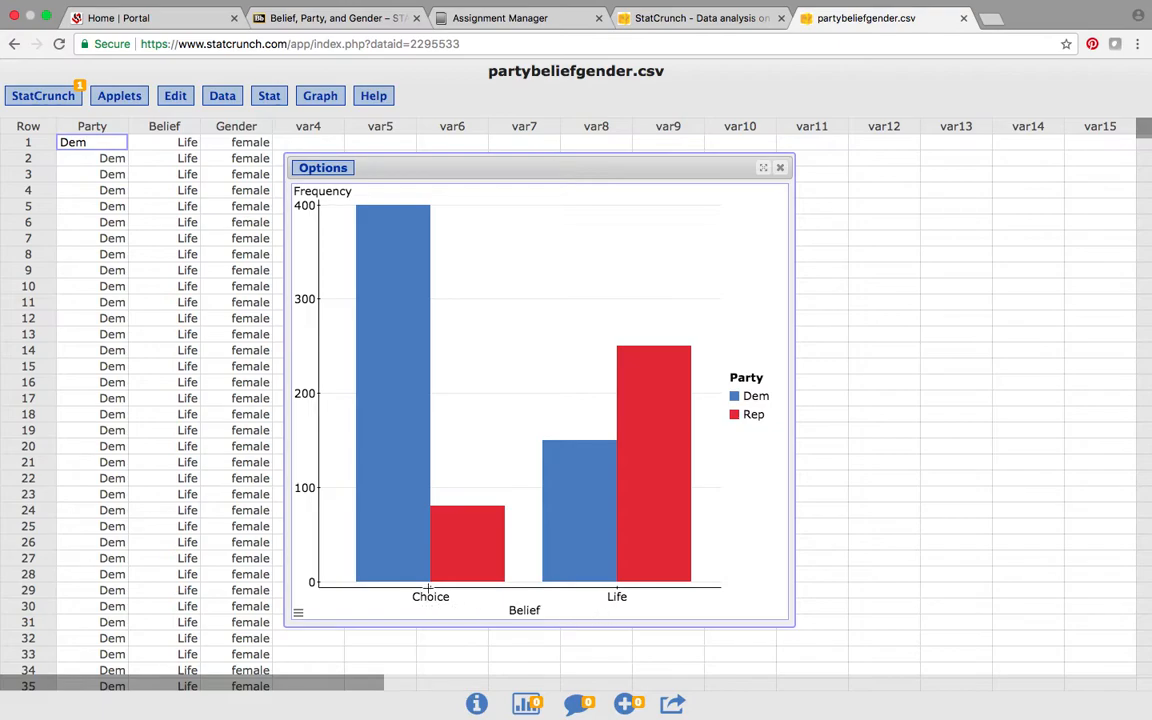
mouse_move(384, 454)
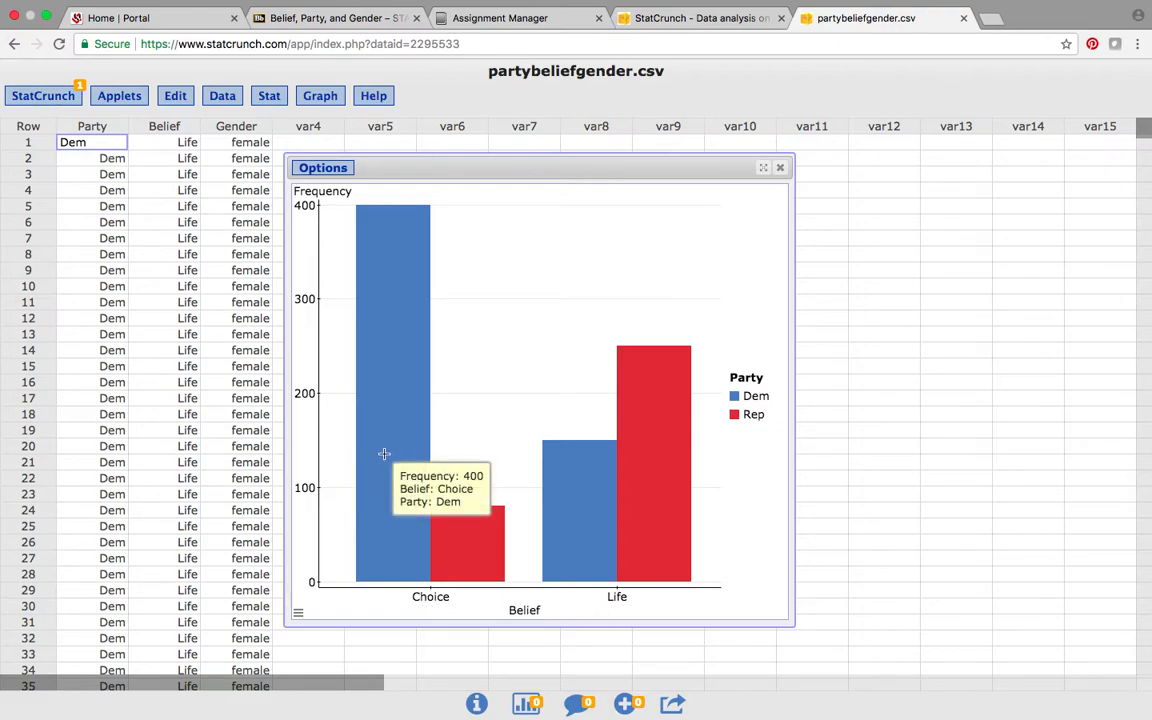
mouse_move(475, 542)
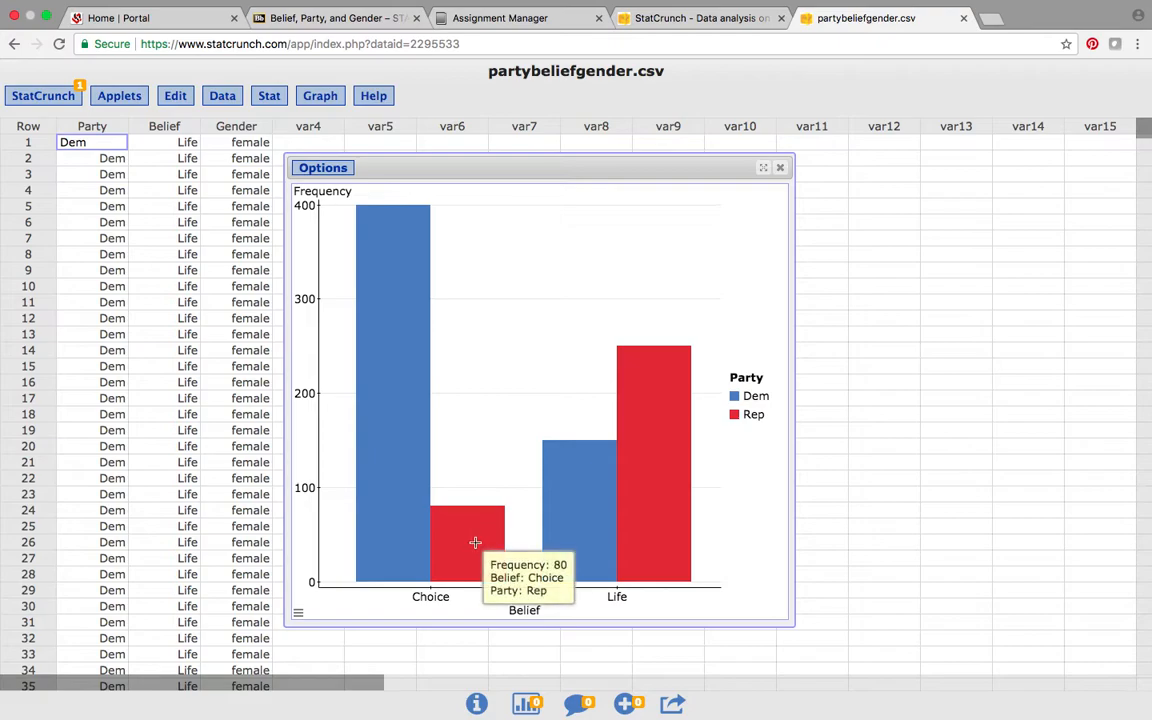
mouse_move(664, 468)
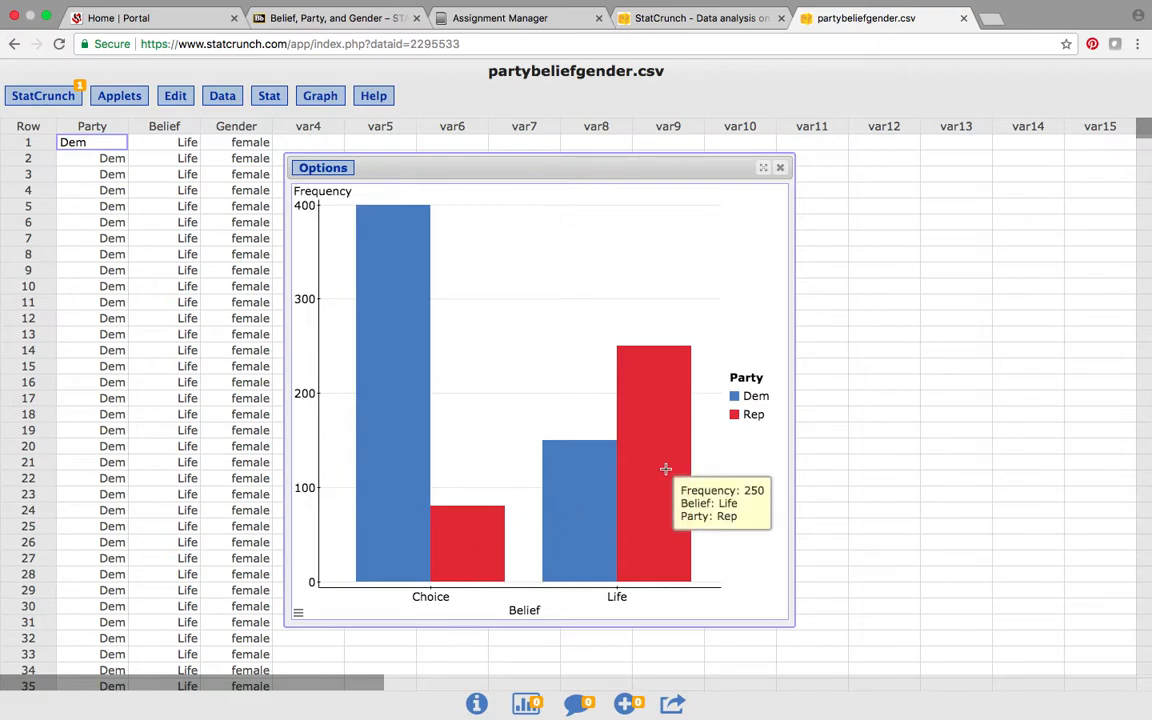
Close the grouped bar plot and create a pie chart with data for Belief, grouped by Party, displaying Count and Percent of Total.
mouse_move(576, 505)
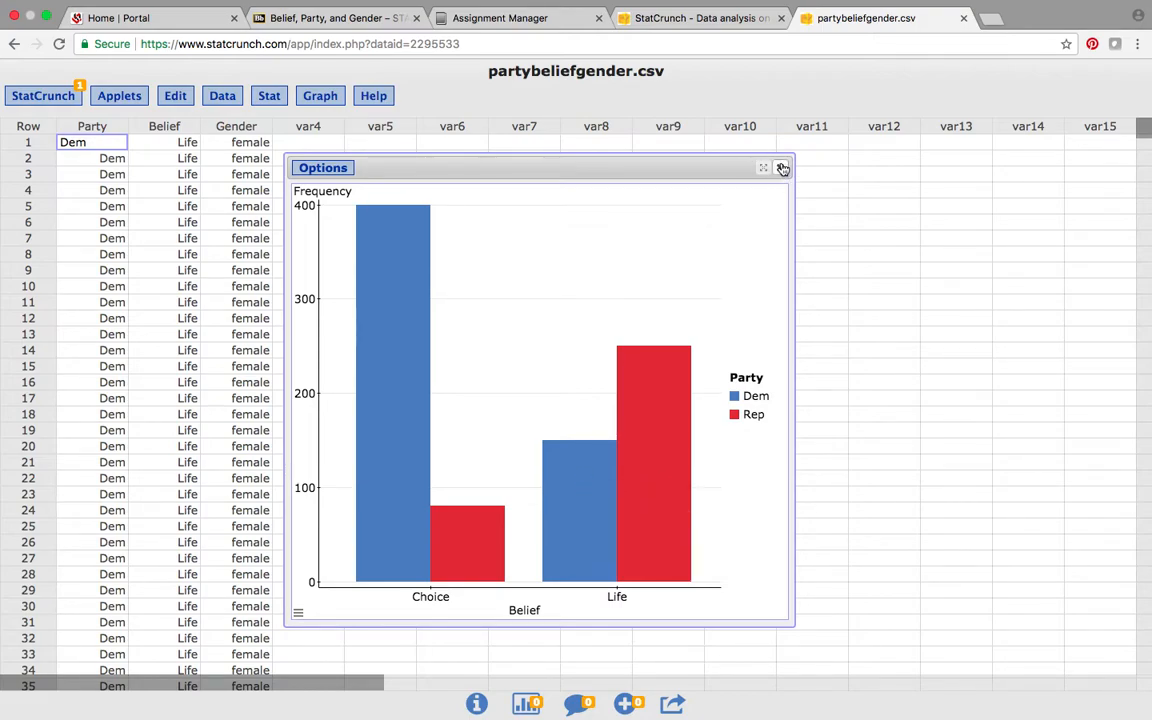
click(438, 113)
click(322, 100)
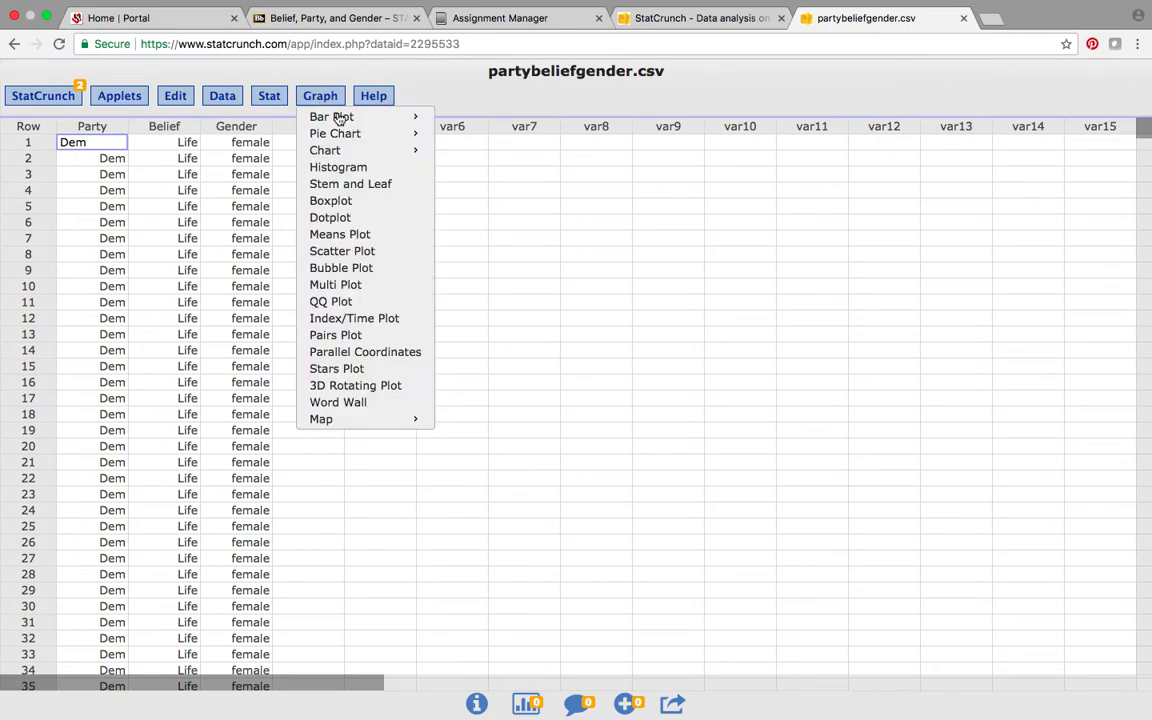
mouse_move(365, 137)
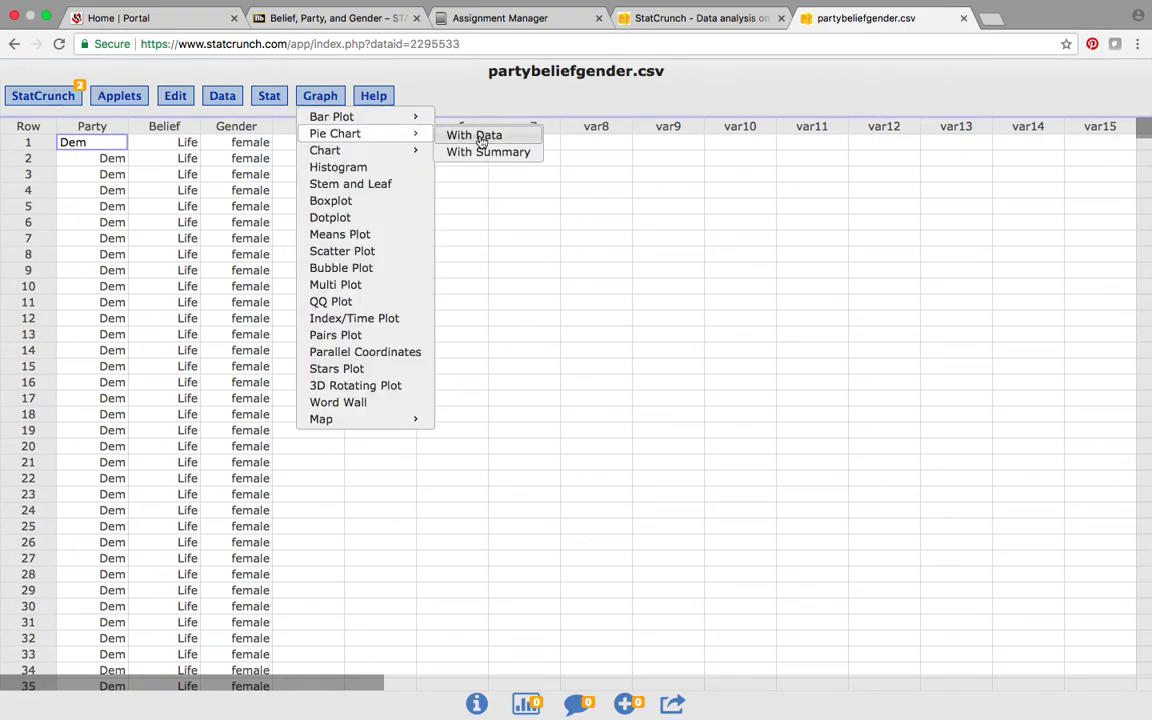
click(470, 119)
click(405, 146)
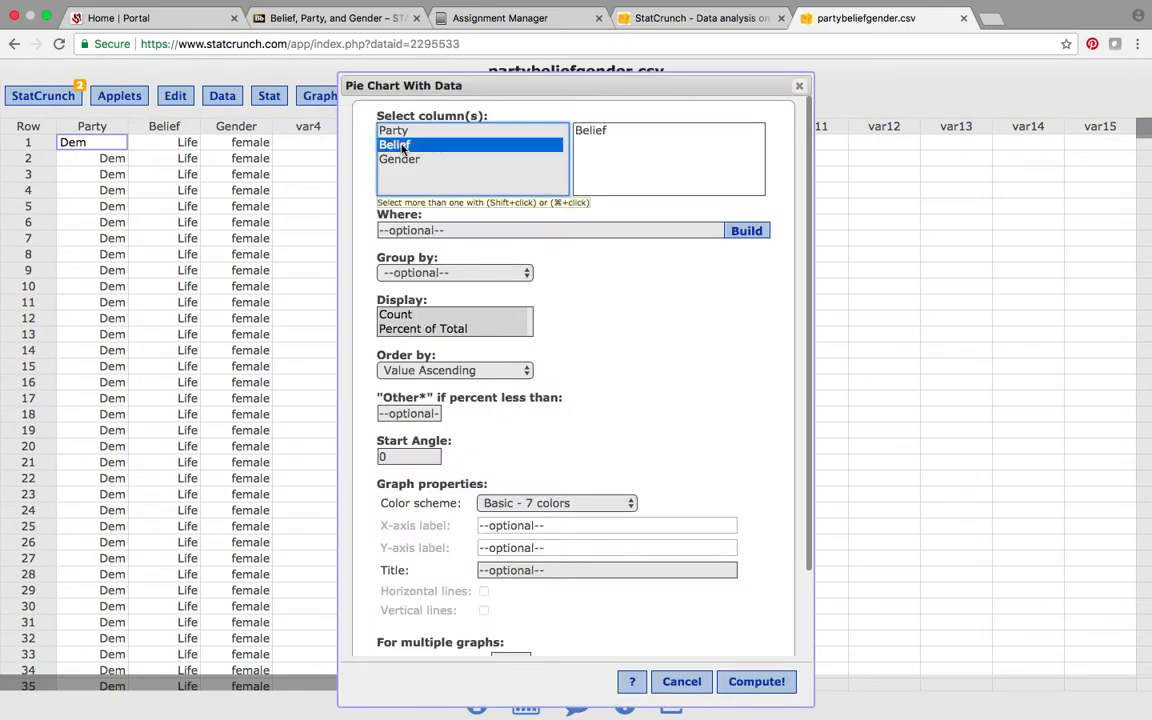
click(472, 275)
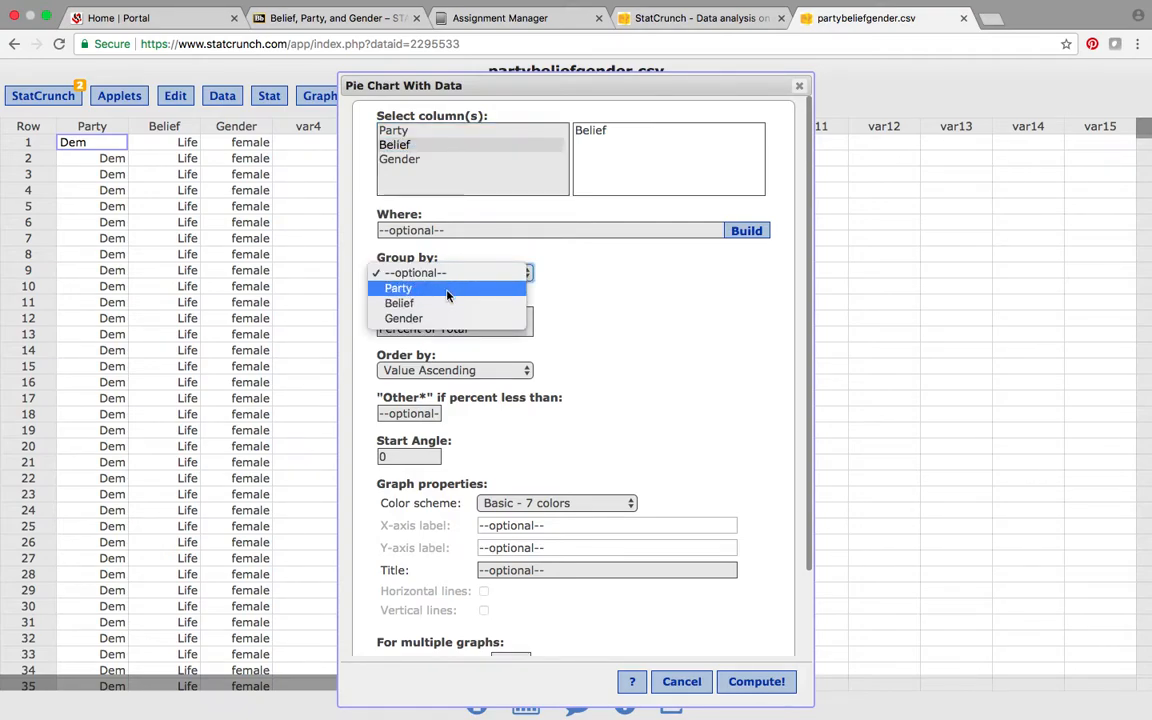
click(447, 289)
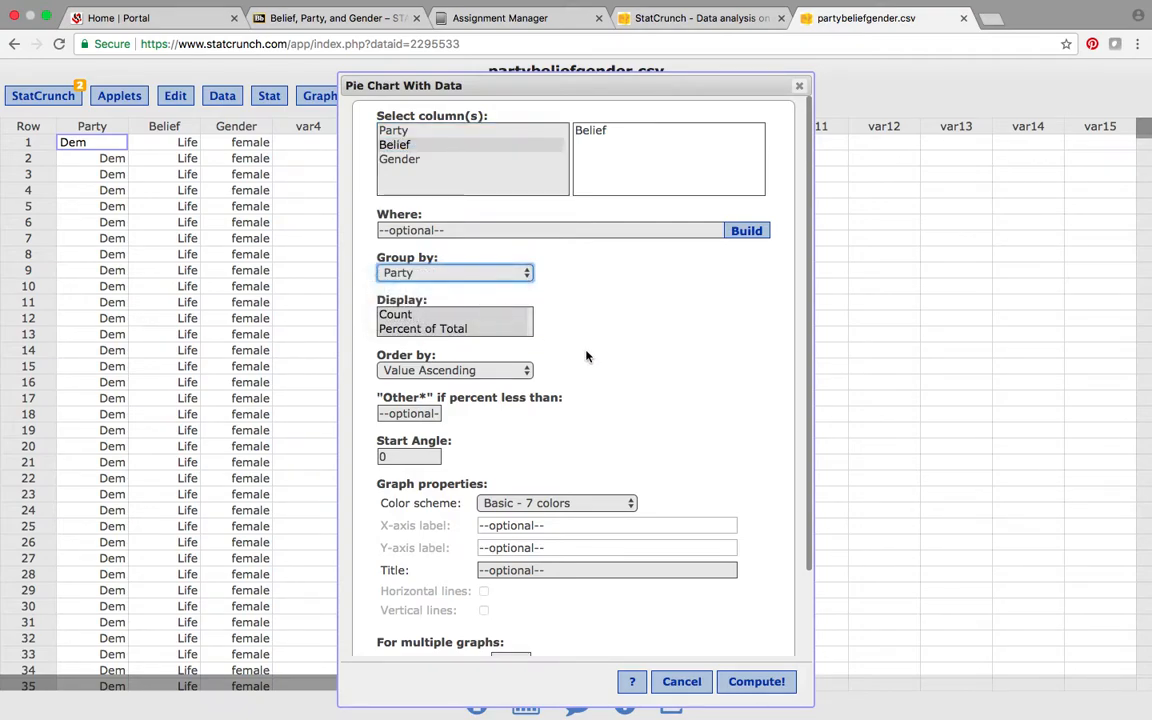
click(432, 316)
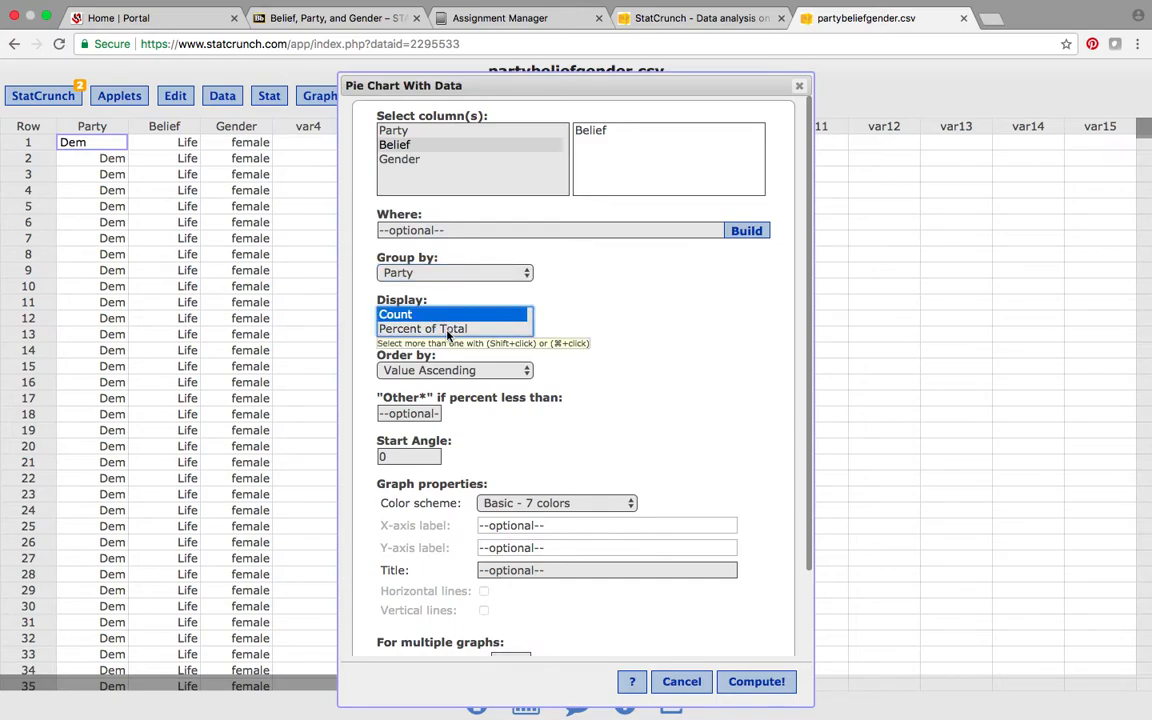
shift+click(424, 328)
click(765, 681)
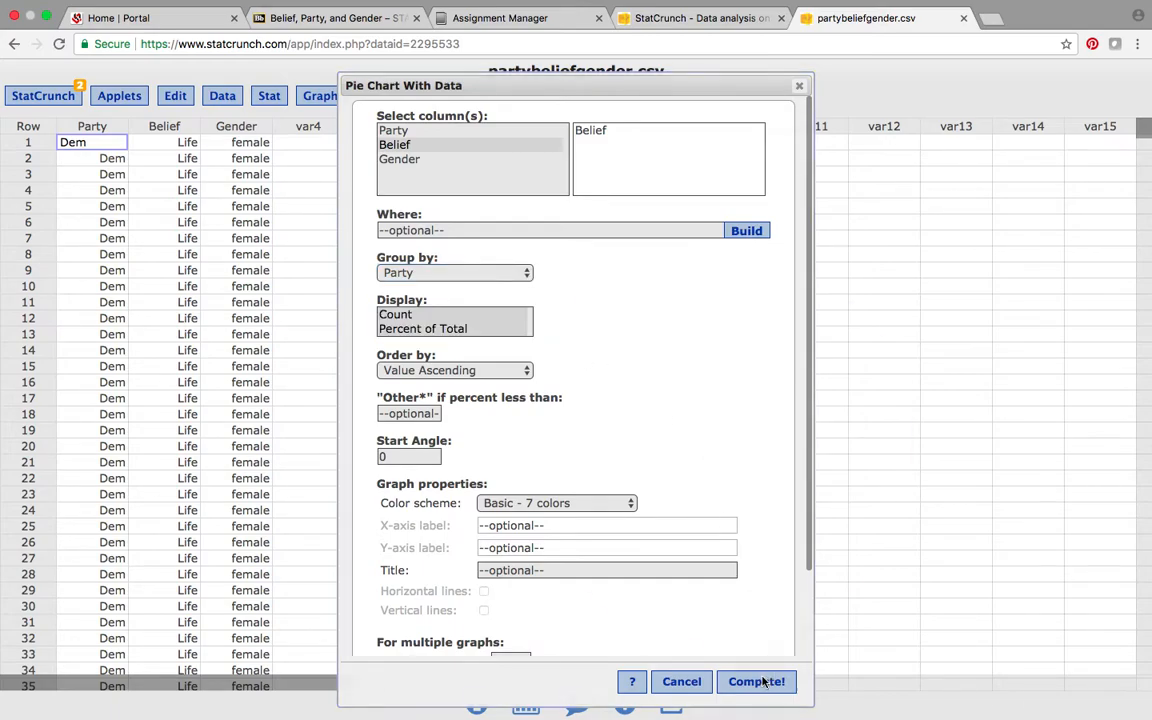
Check the Belief pie charts for Party=Dem and Party=Rep, and close them.
mouse_move(684, 359)
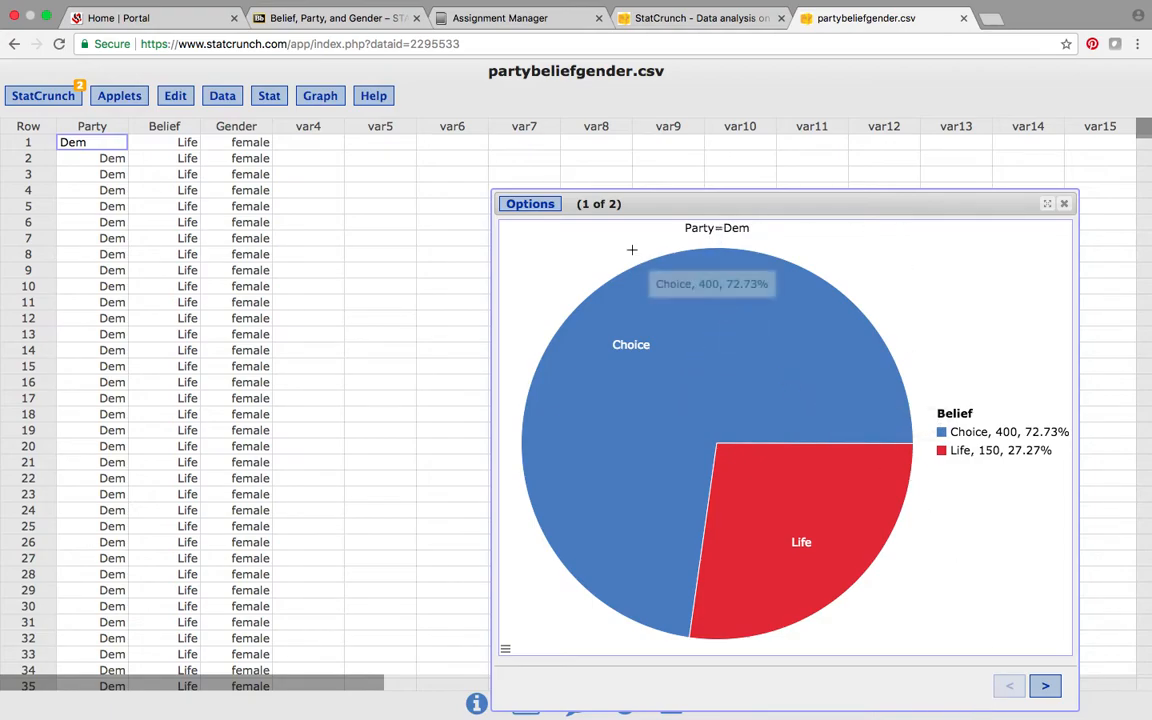
click(1045, 686)
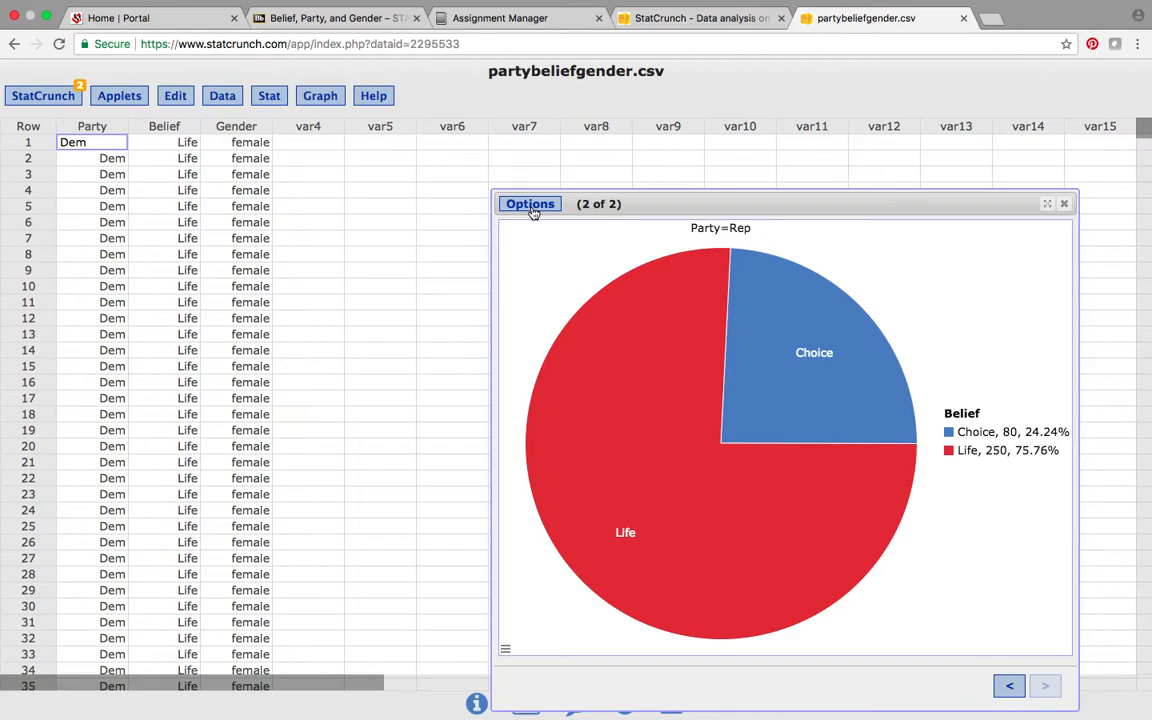
click(1066, 205)
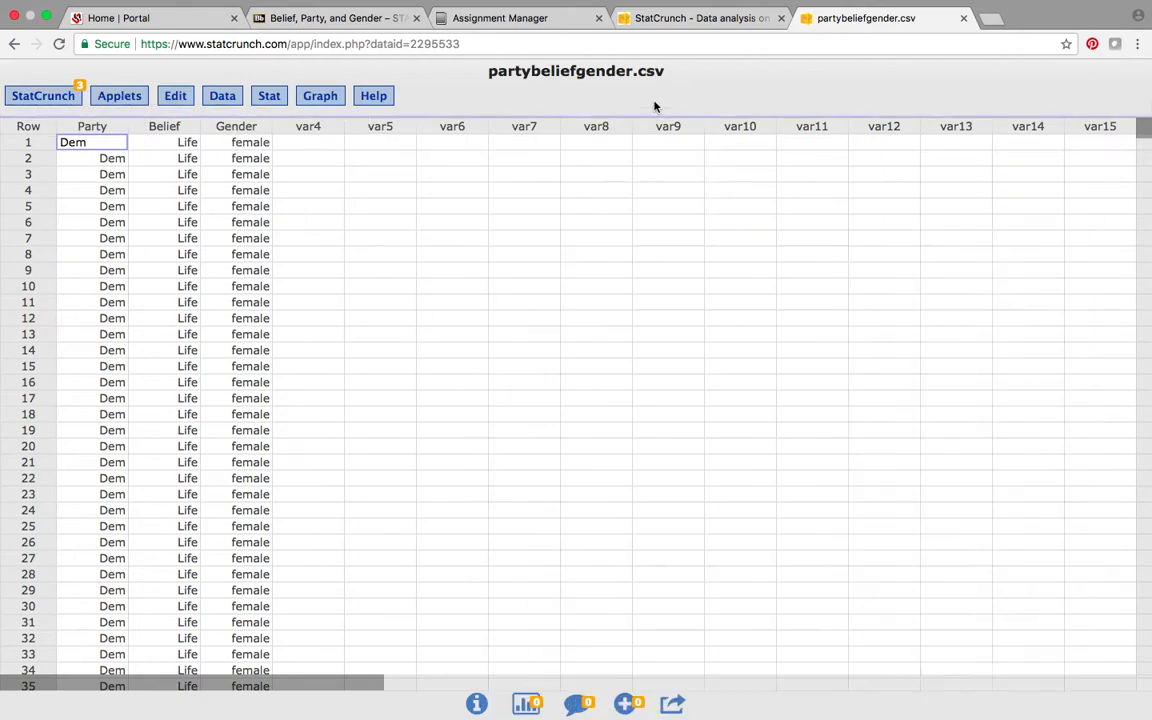
Close the partybeliefgender.csv data set and open the Contingency Table Demo homework from the MyStatLab Assignment Manager.
click(964, 20)
click(517, 19)
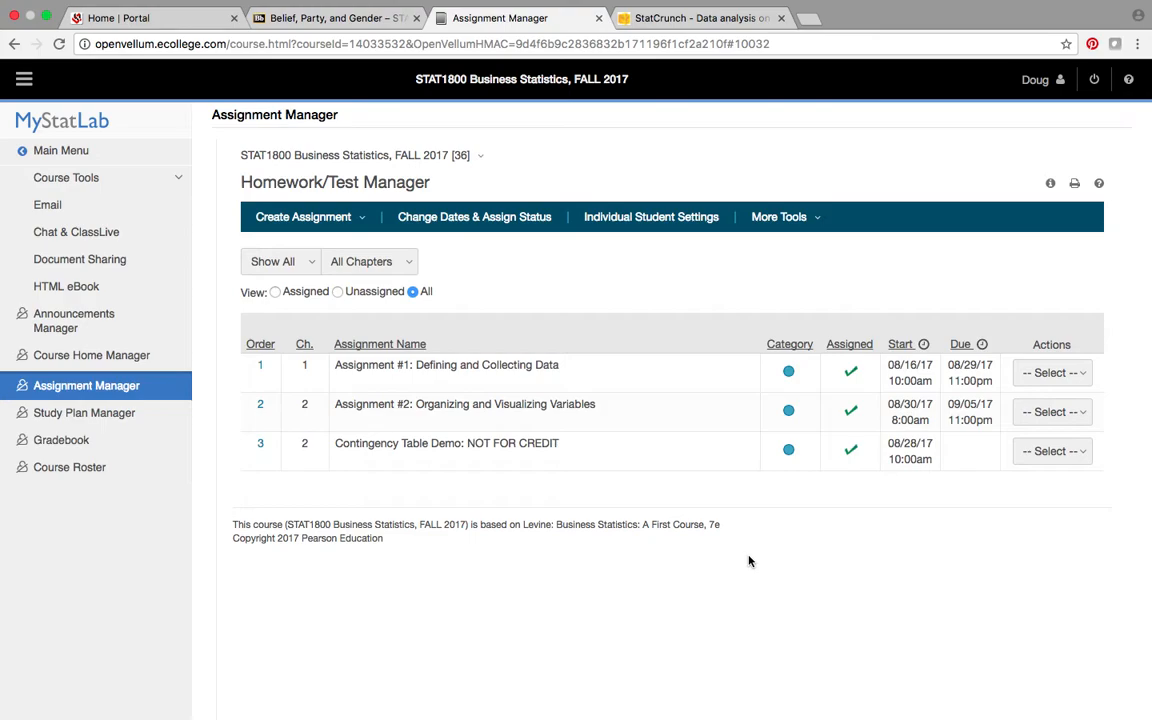
click(1066, 456)
click(993, 622)
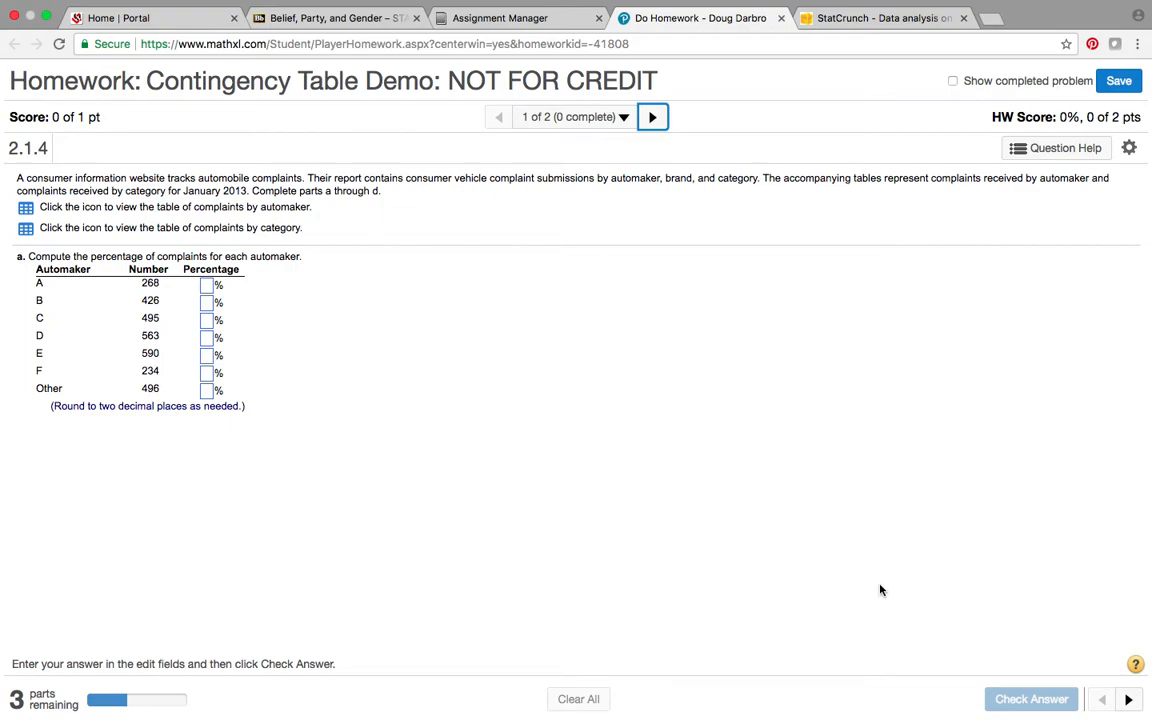
View the Complaints by Automaker table of question 2.1.4 and open its data in StatCrunch.
scroll(733, 546, left, 3)
scroll(733, 546, up, 2)
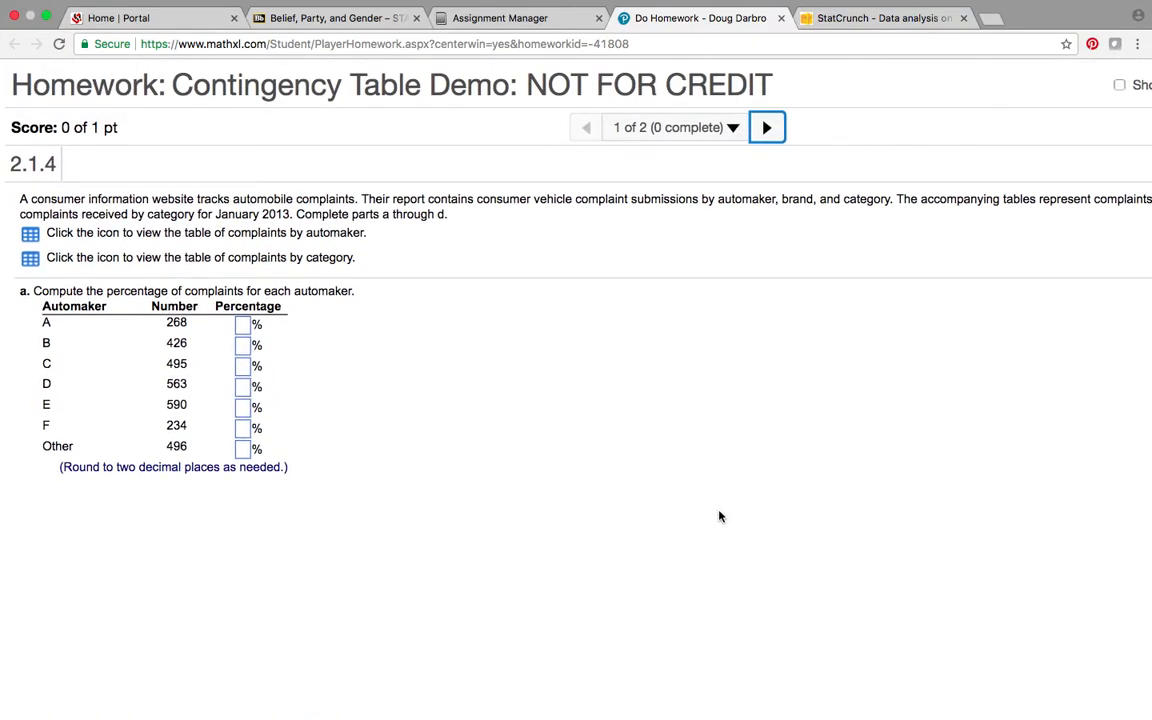
scroll(720, 524, down, 1)
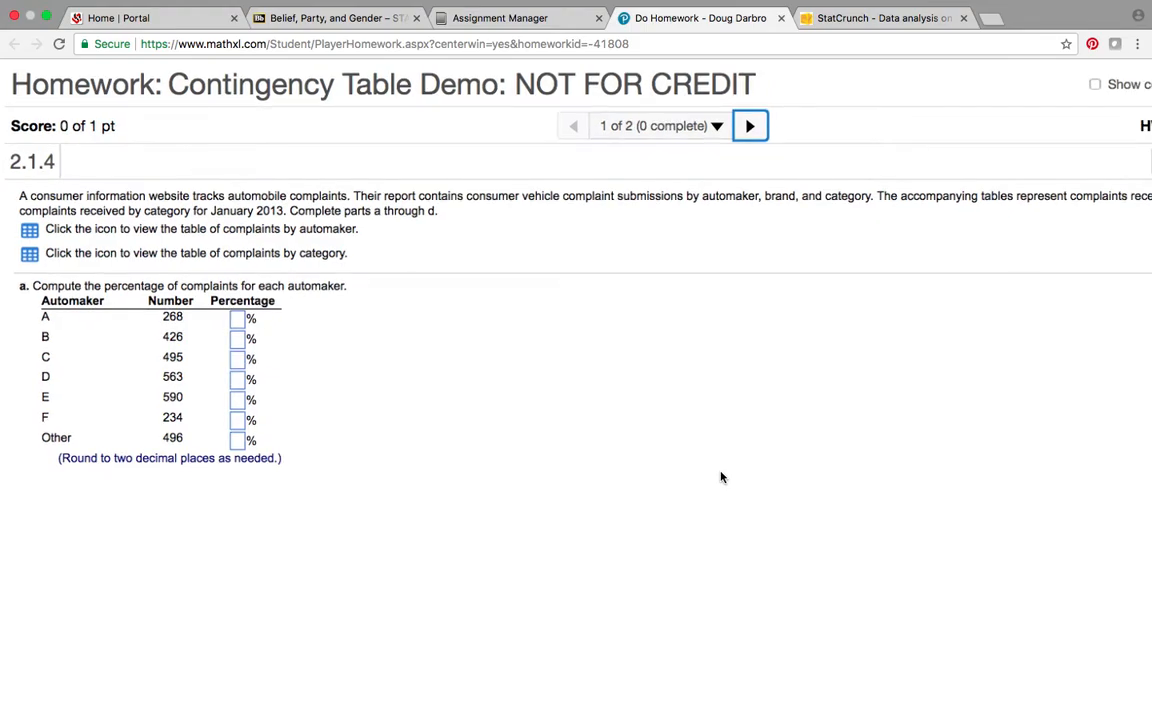
scroll(720, 477, down, 1)
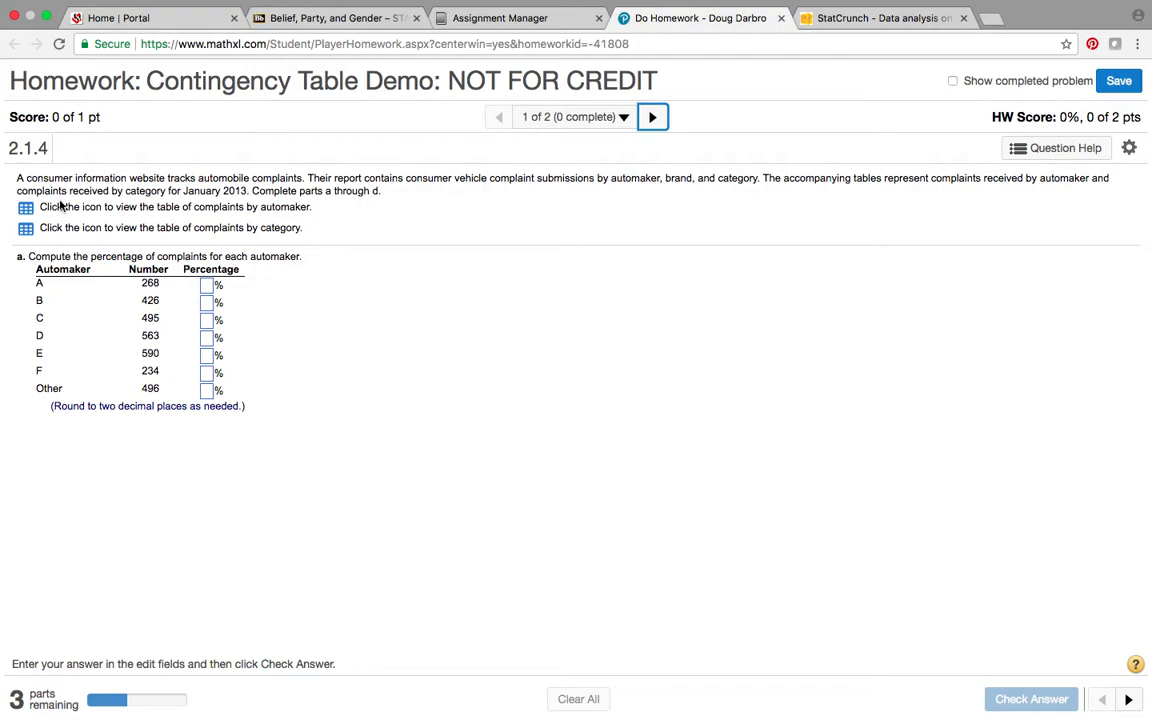
double_click(278, 207)
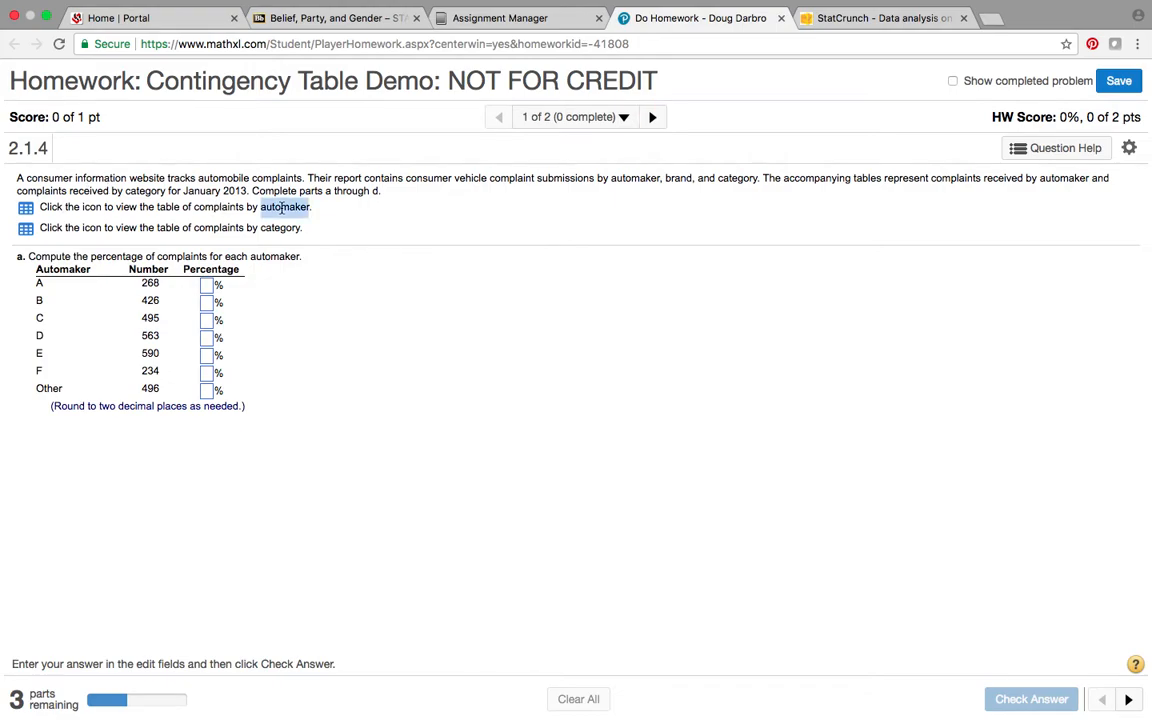
click(360, 212)
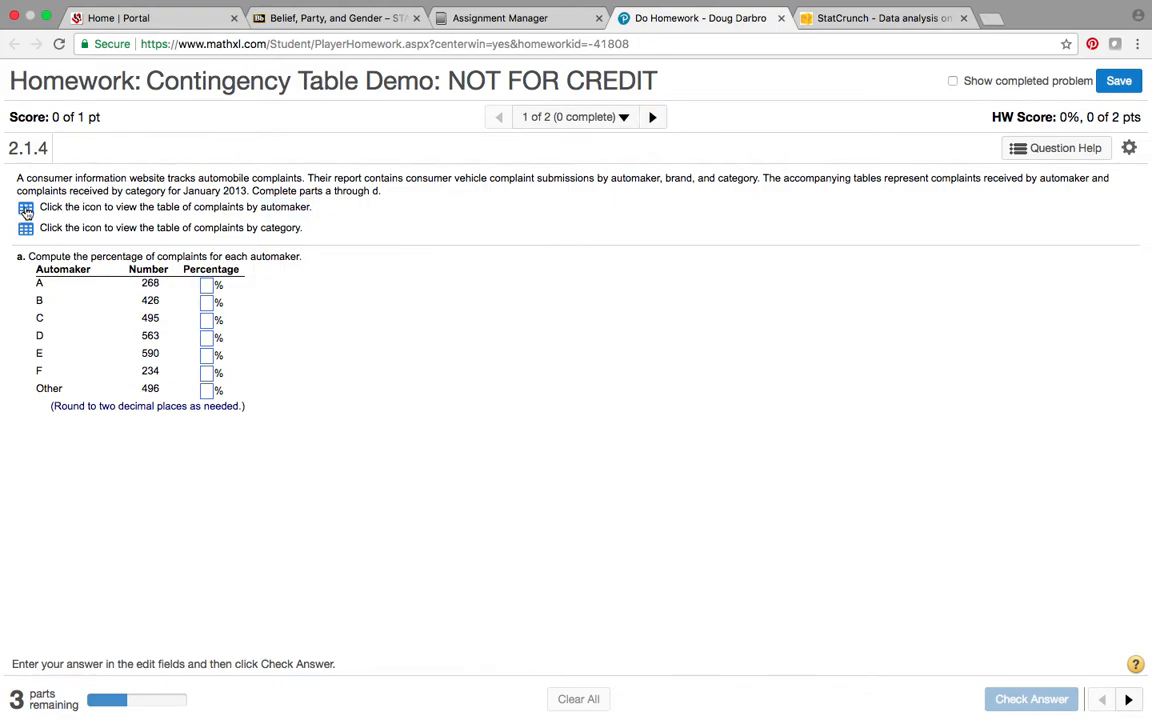
click(25, 208)
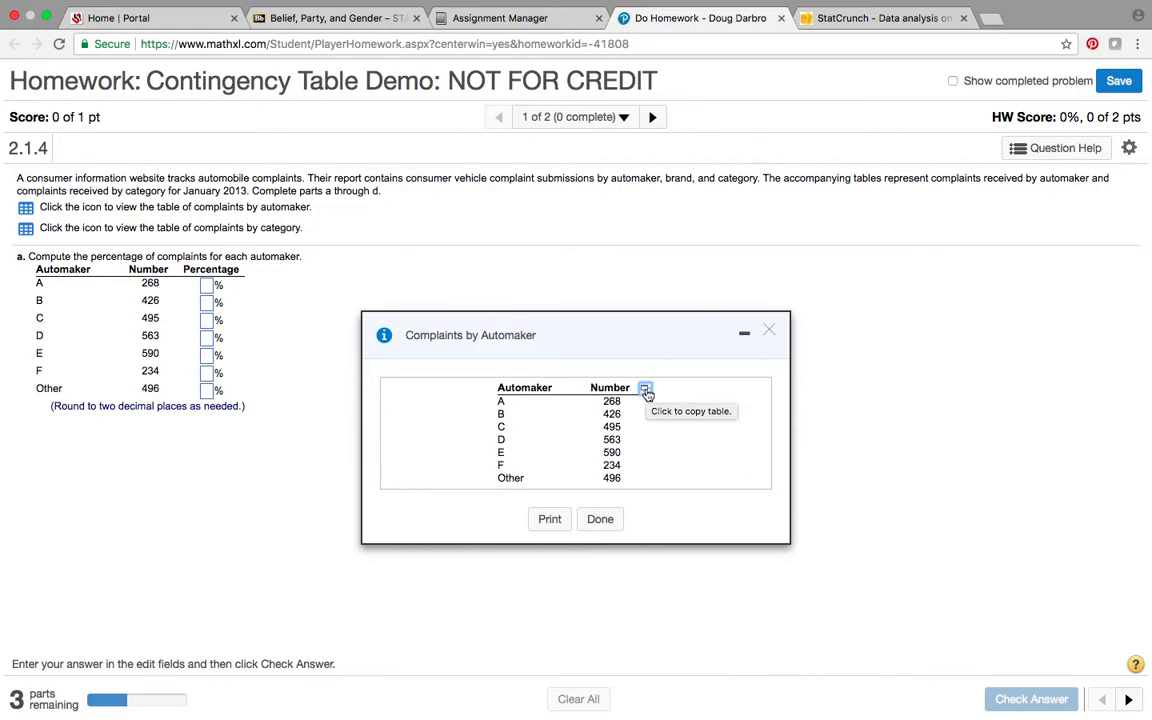
click(645, 389)
click(645, 390)
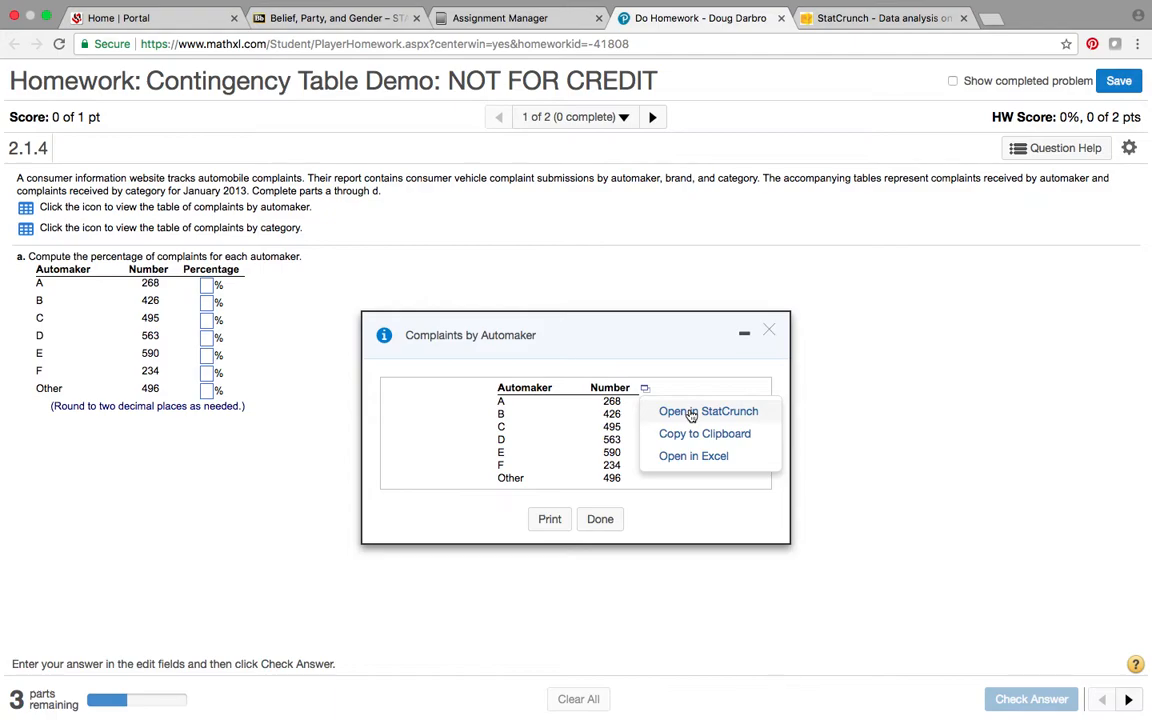
click(691, 412)
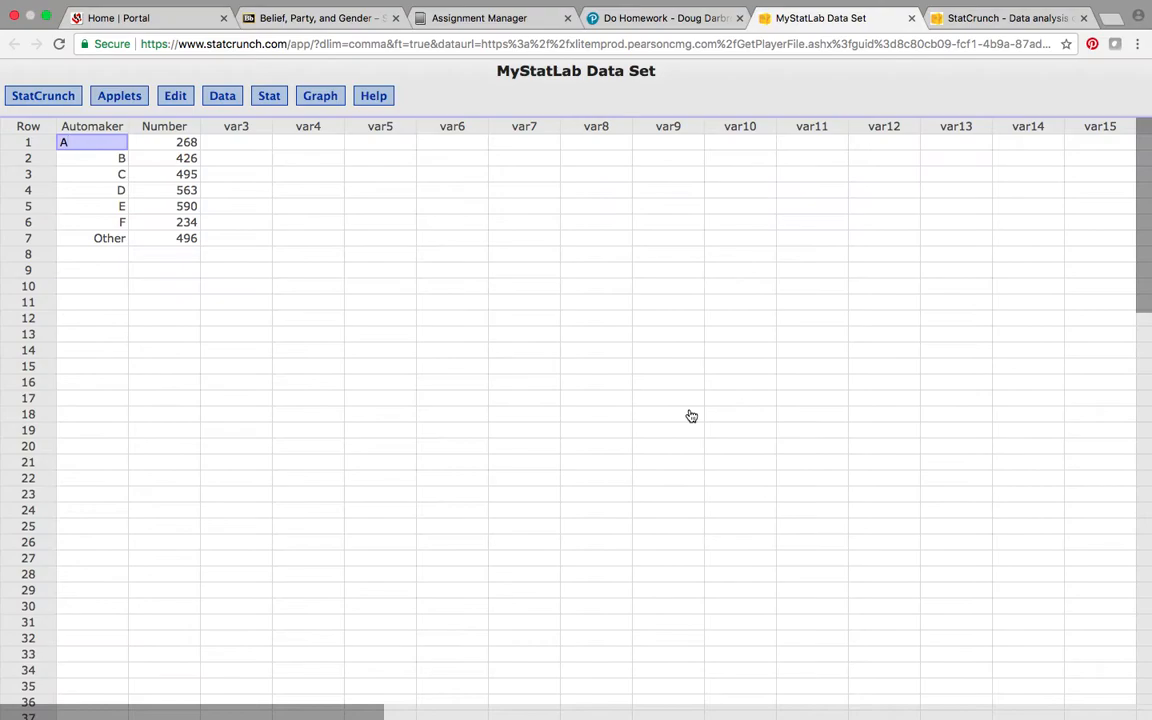
Try to compute a frequency table for the Number column with Frequency and Percent of total, and close the results.
click(272, 104)
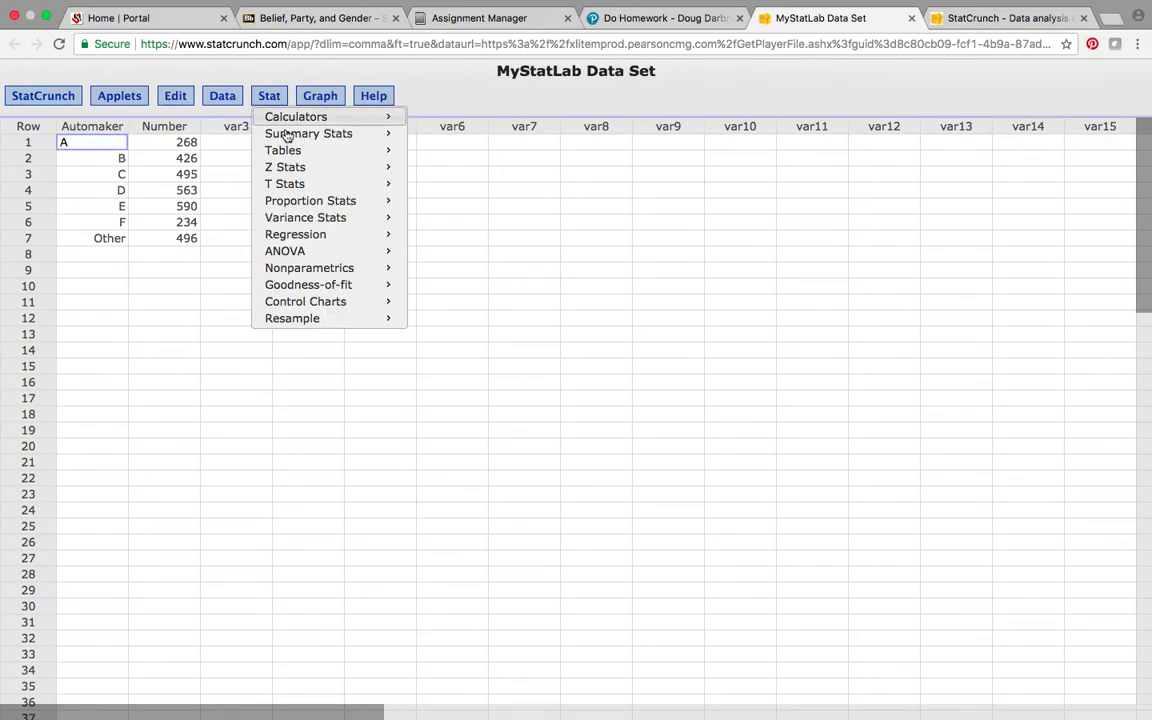
mouse_move(296, 157)
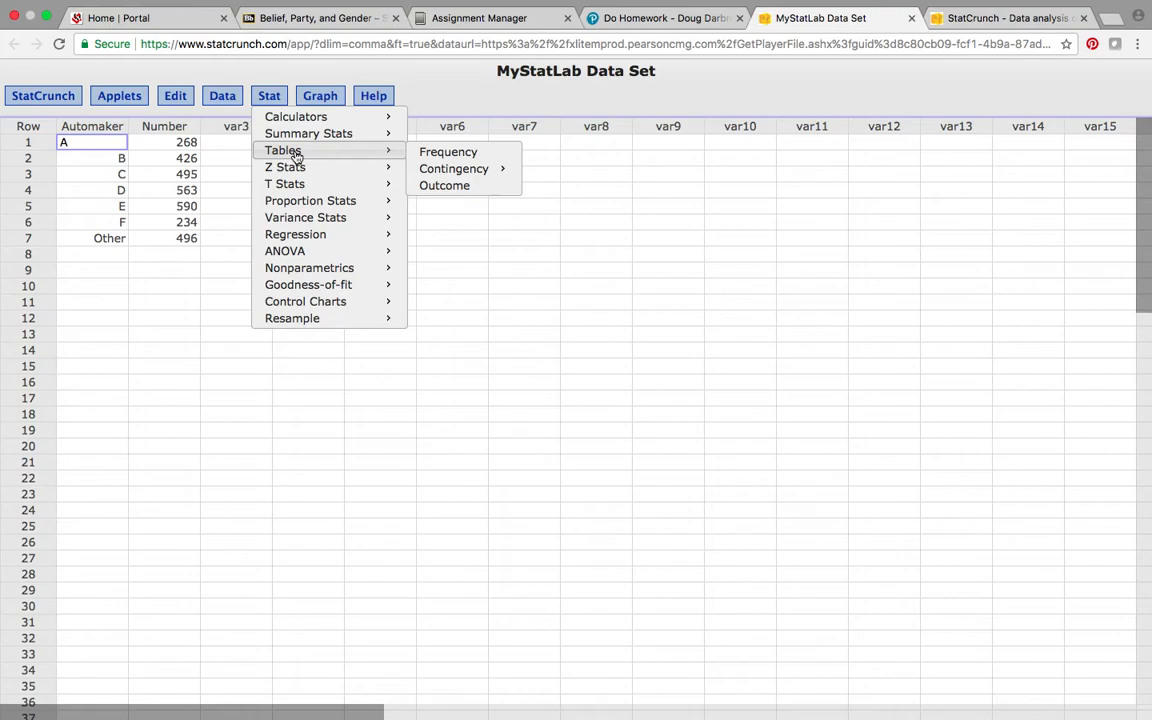
click(466, 156)
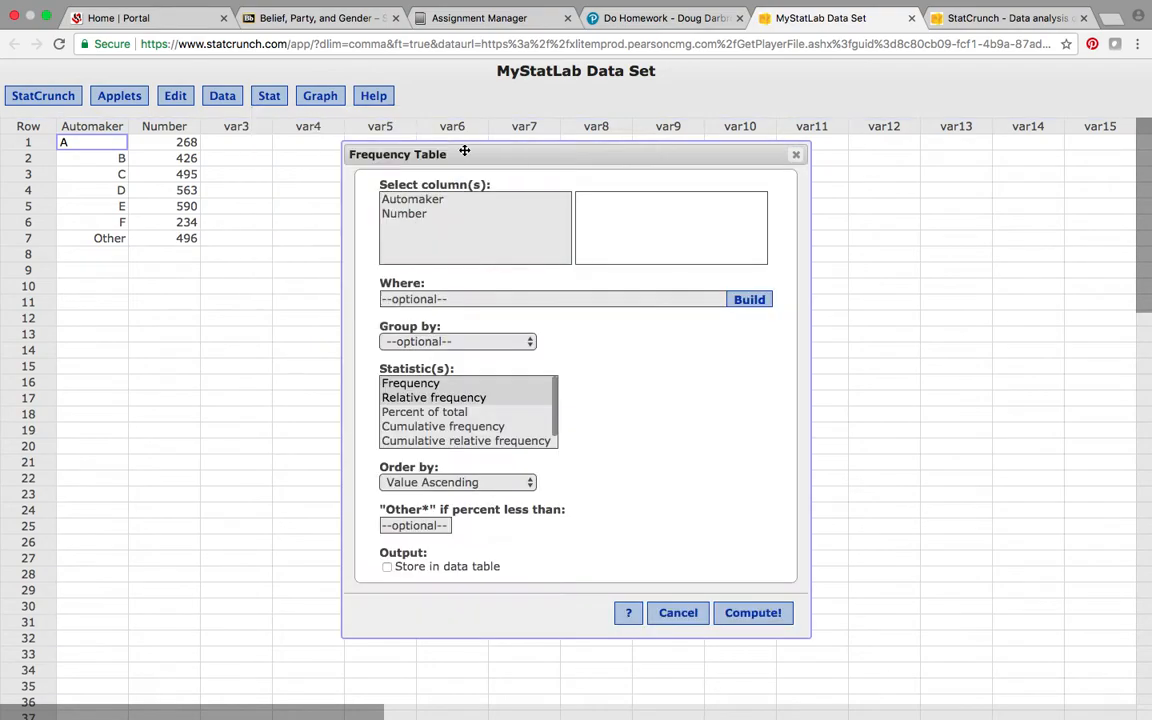
click(415, 216)
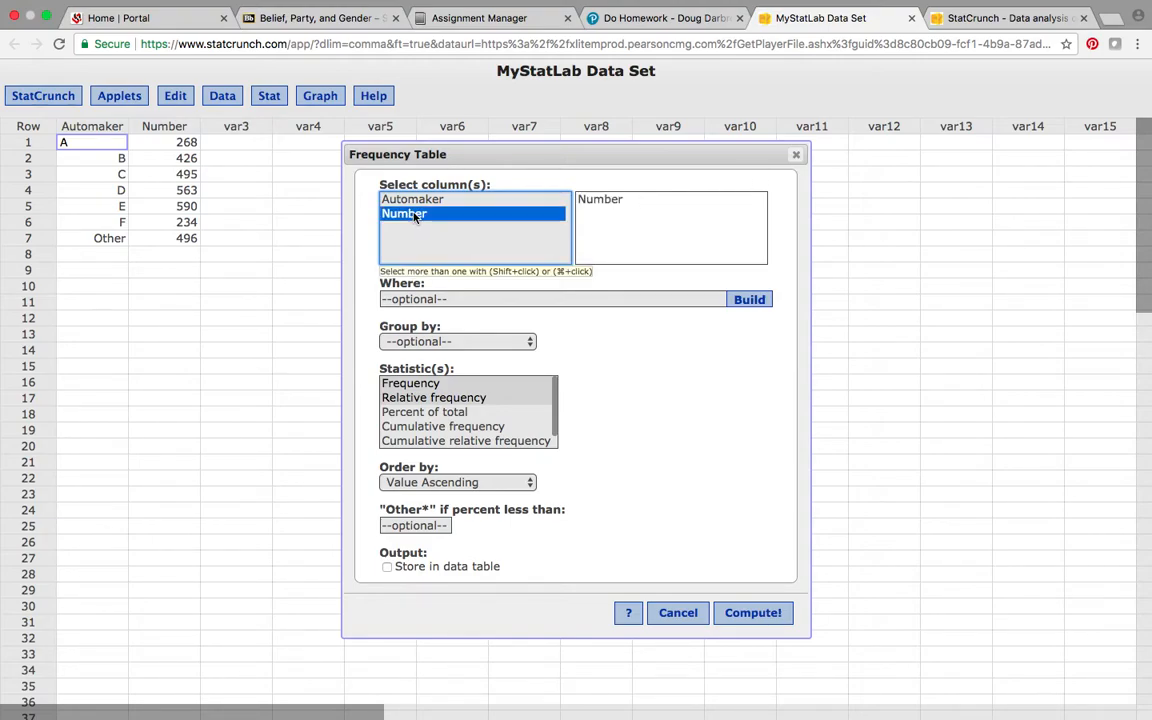
click(432, 388)
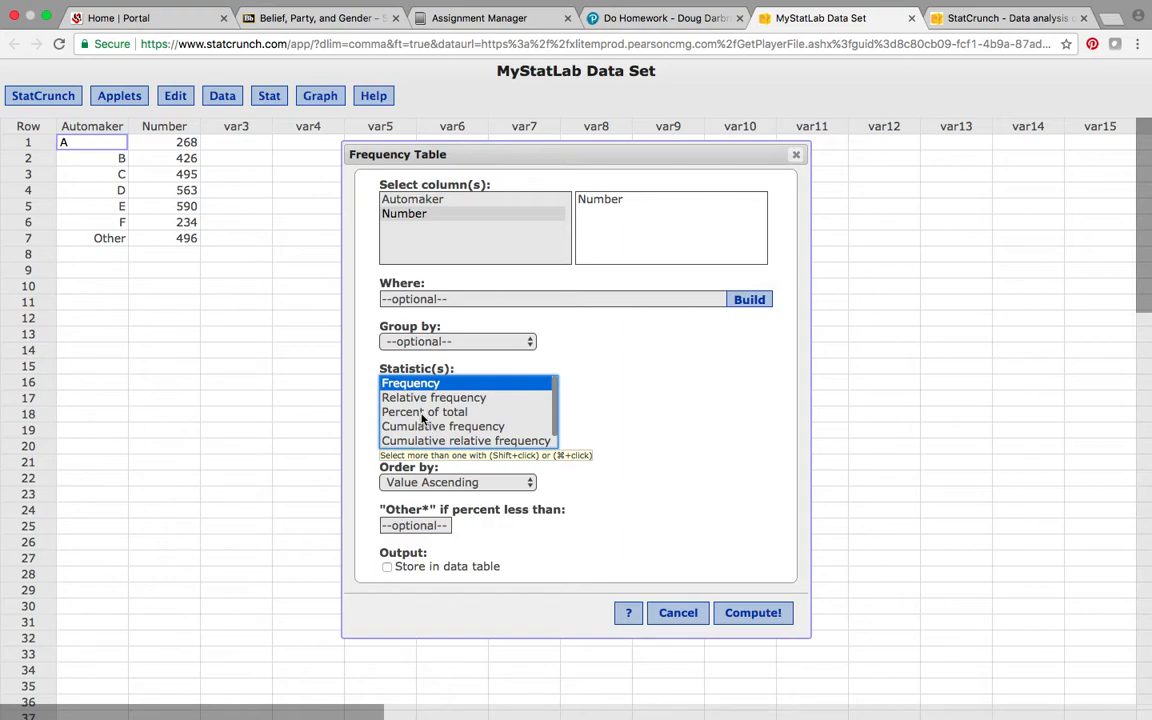
super+click(422, 412)
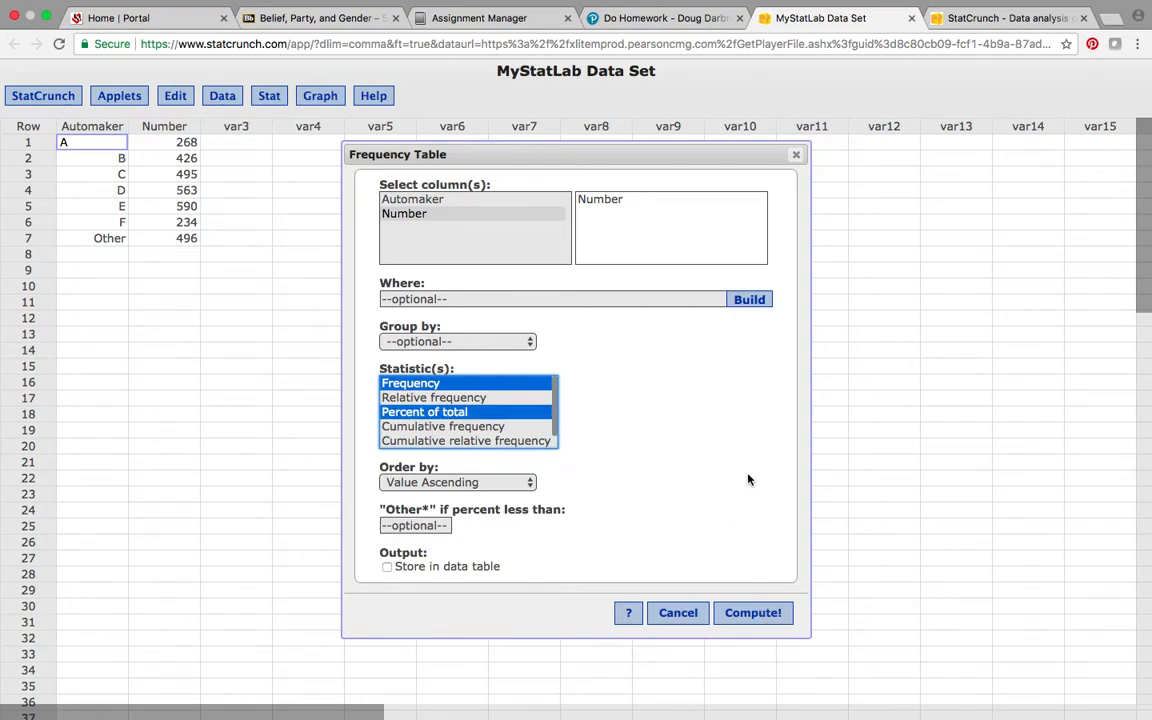
click(755, 614)
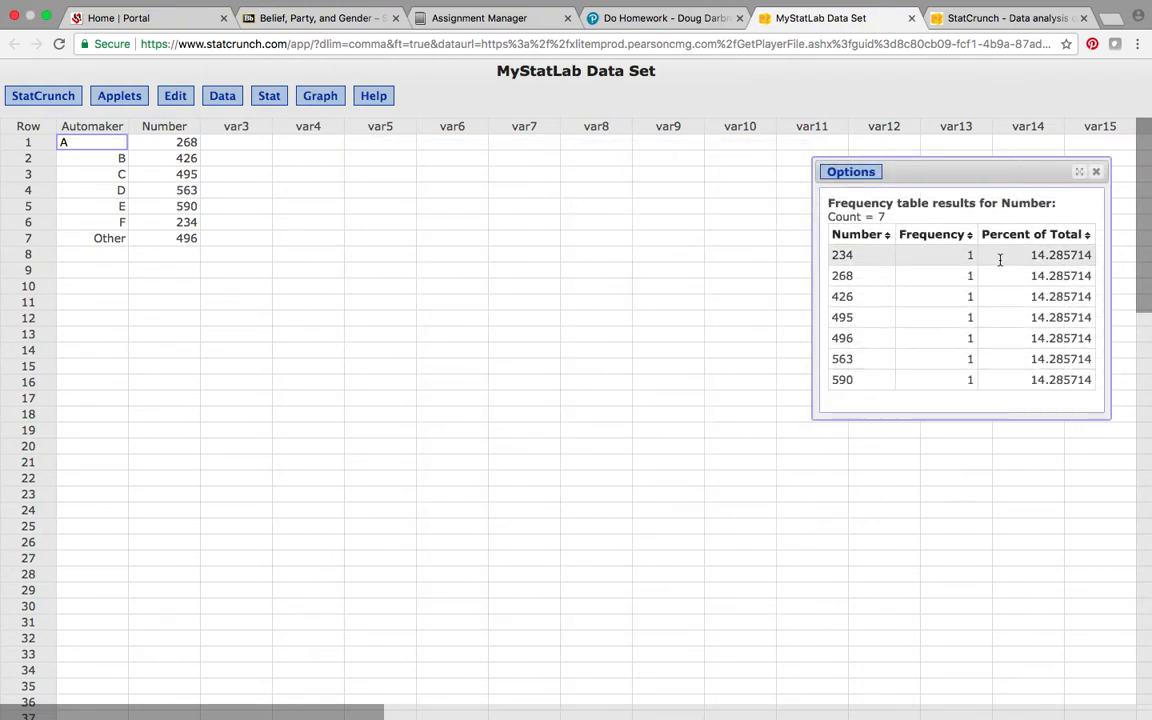
click(1097, 174)
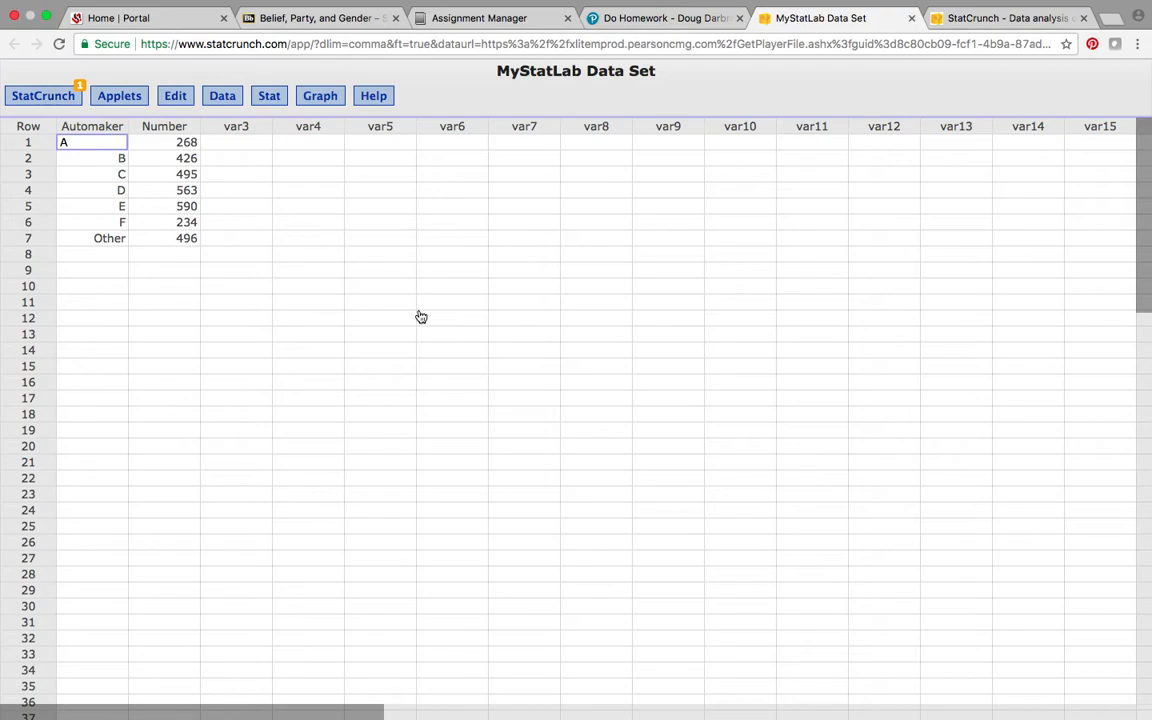
Rename the empty third column of the automaker data set as Percent.
click(240, 128)
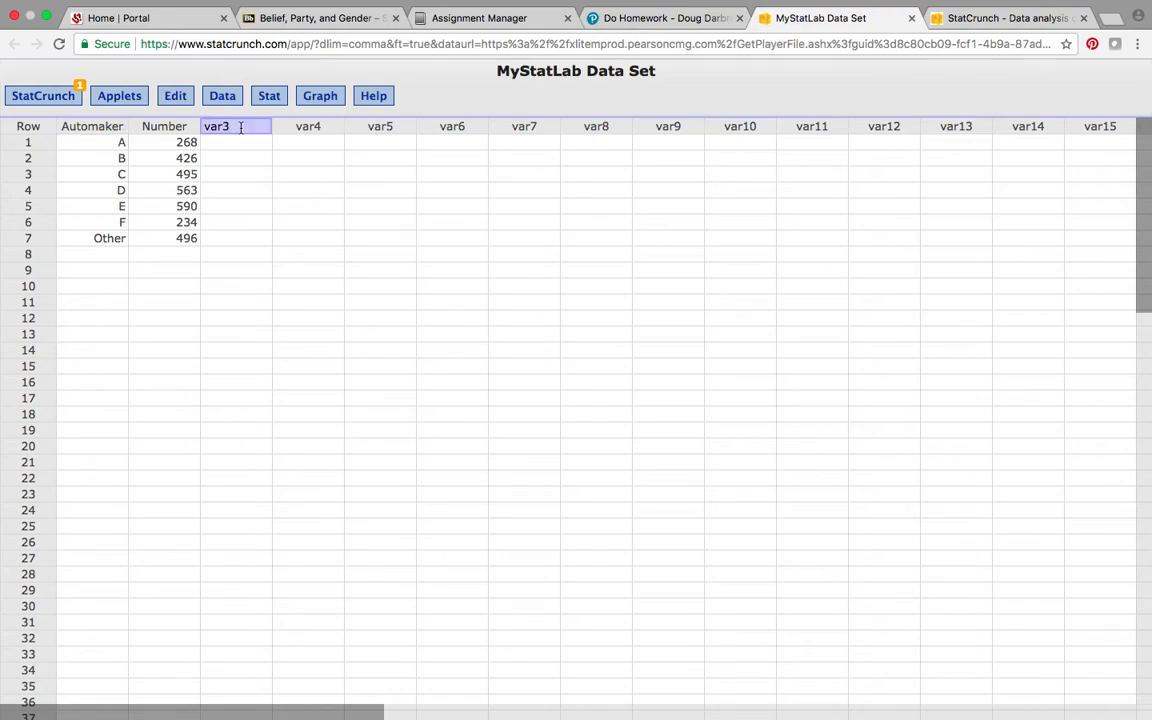
text(P)
key(BackSpace)
key(BackSpace)
key(BackSpace)
key(BackSpace)
key(BackSpace)
text(Percent)
click(418, 300)
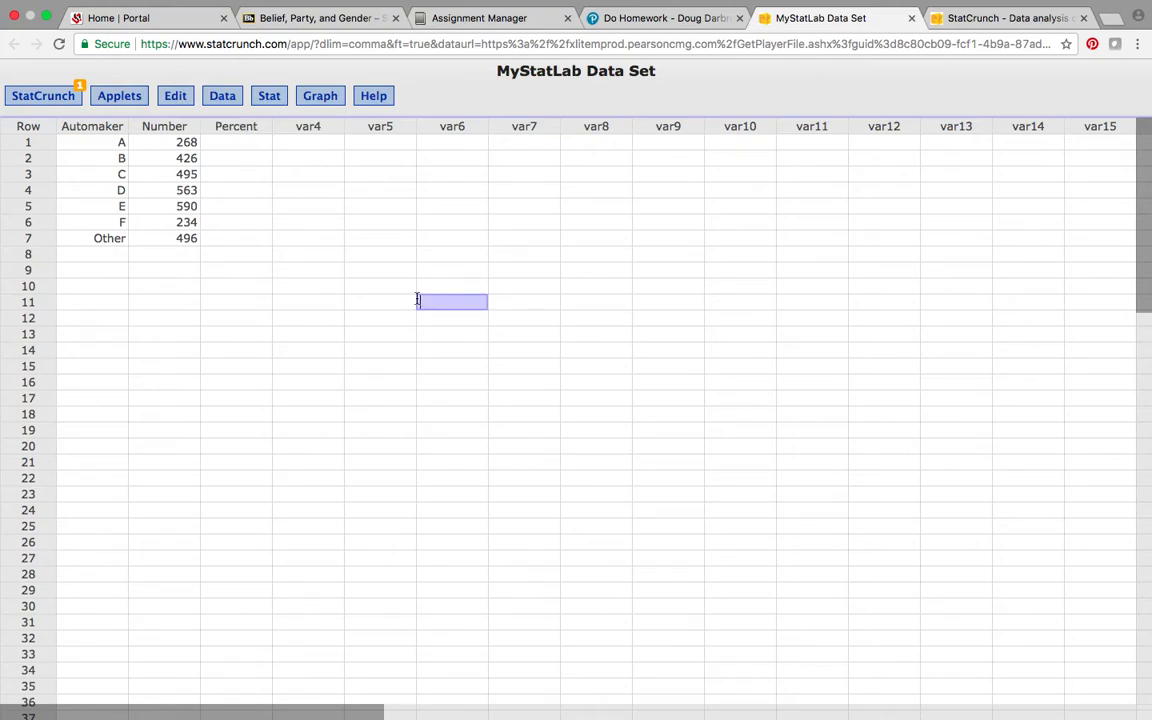
Build the compute expression Number/sum(Number)*100 for the automaker data set.
click(177, 96)
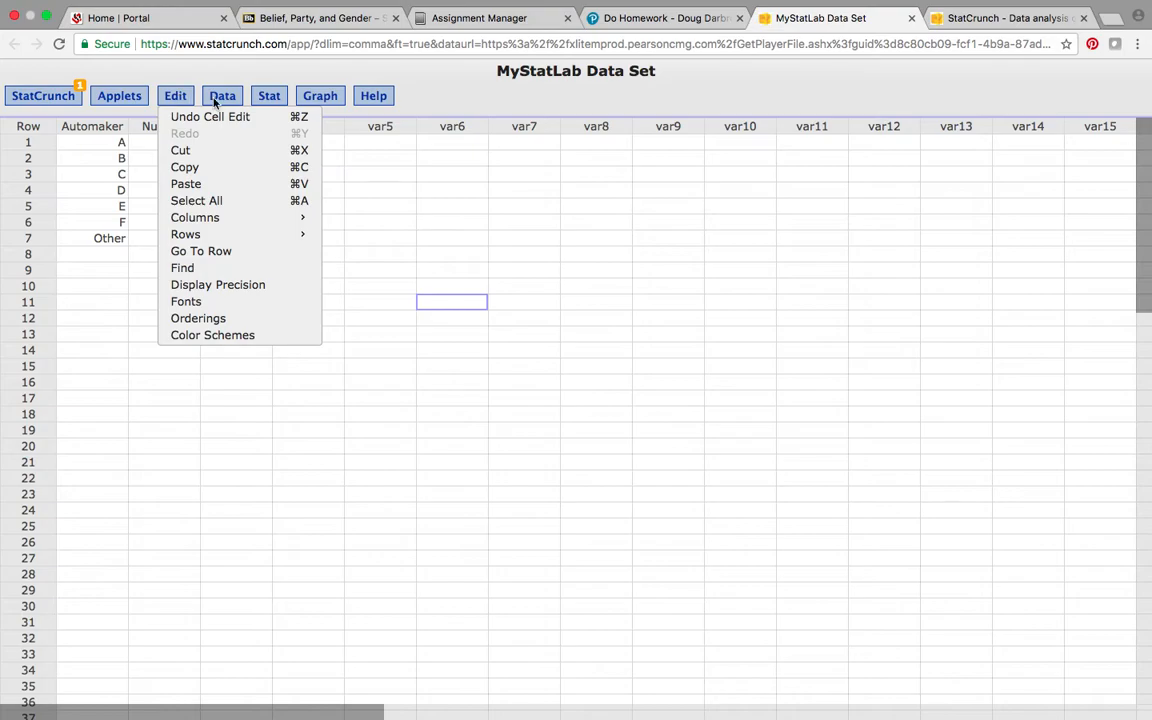
click(218, 102)
click(220, 102)
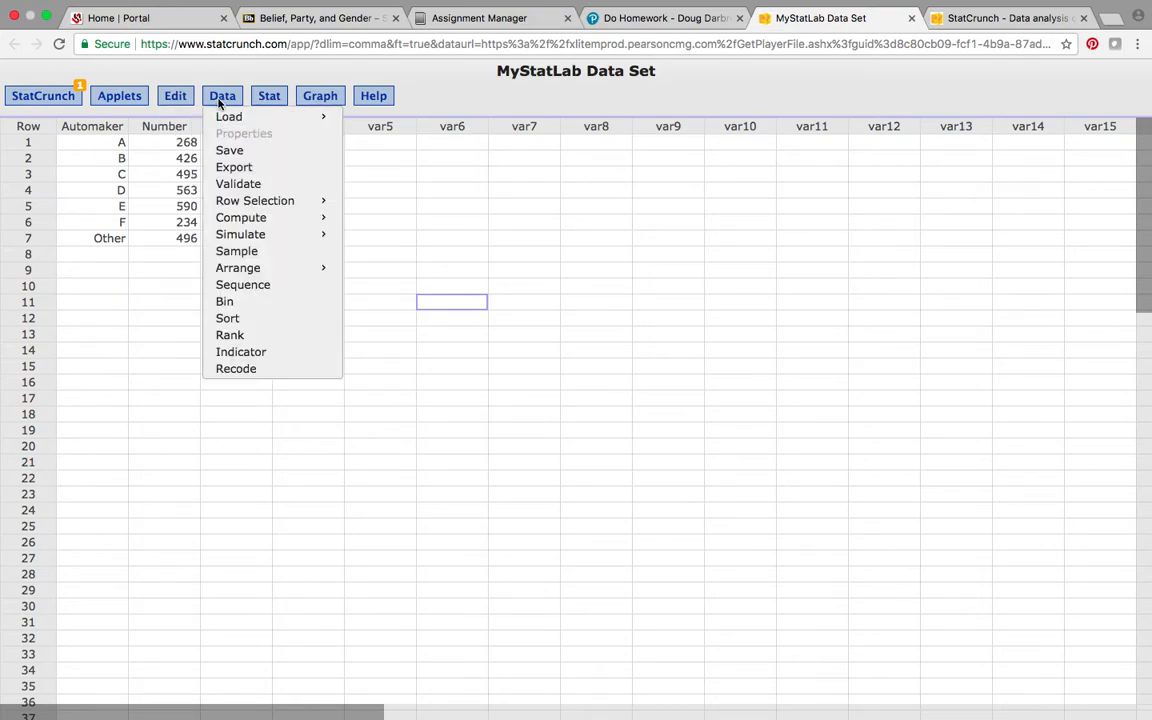
mouse_move(253, 224)
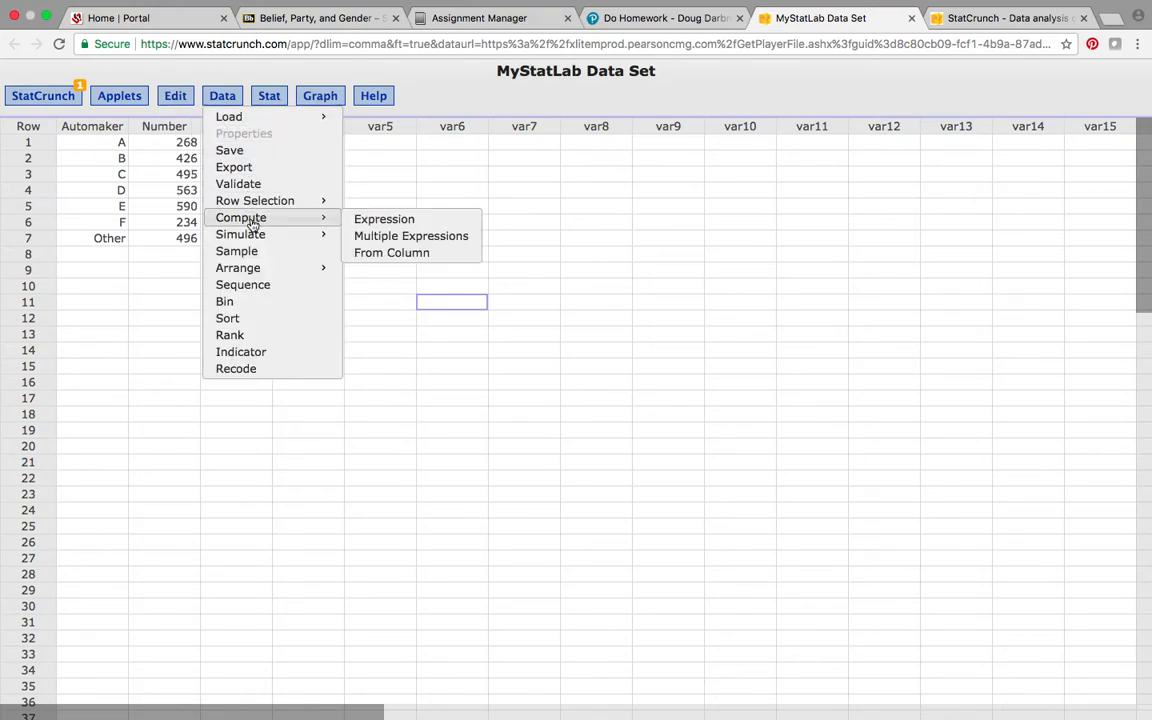
click(389, 222)
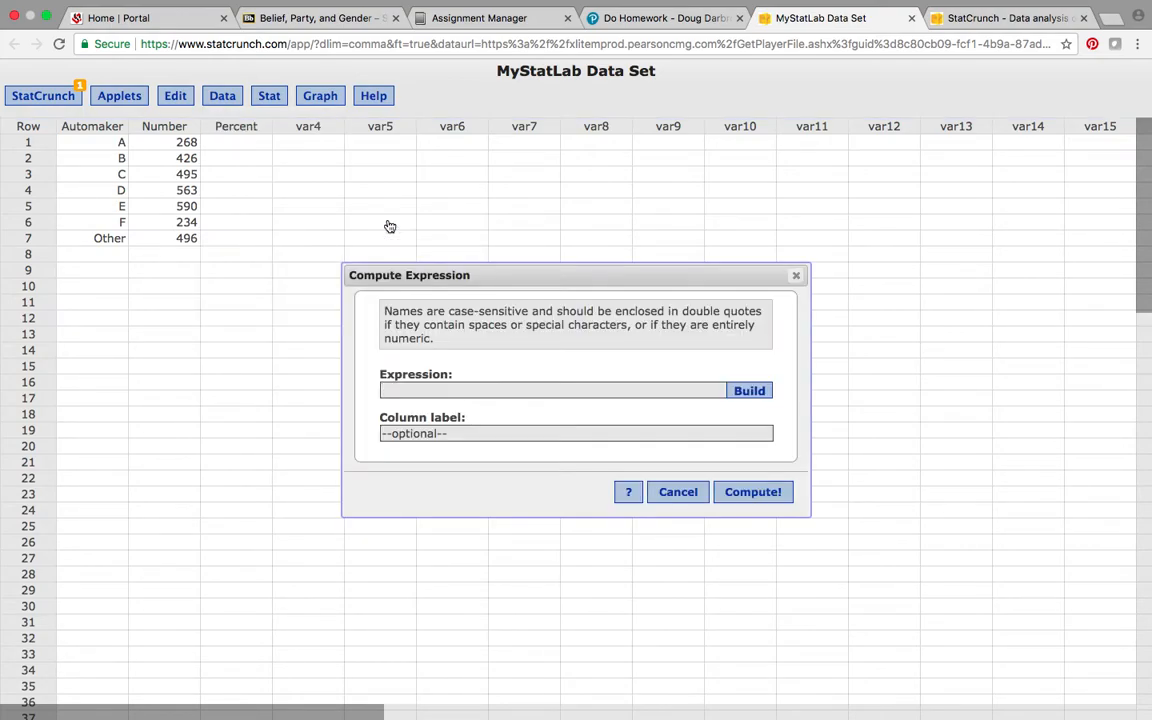
click(759, 391)
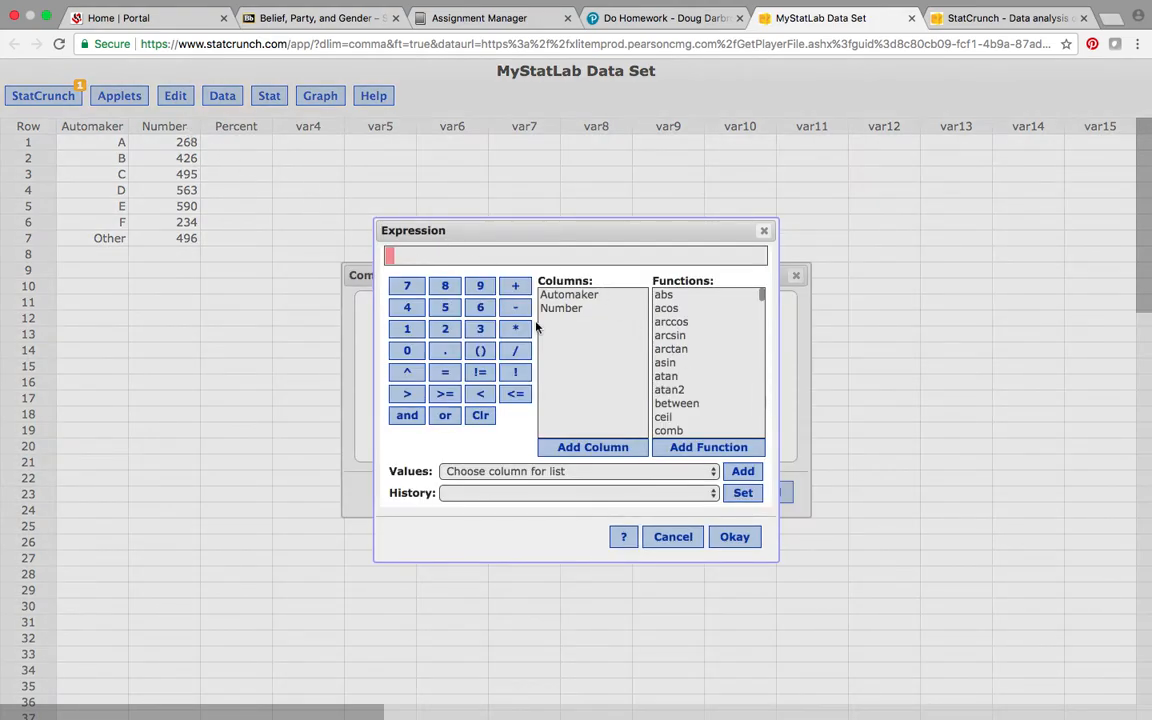
text(Number/sum)
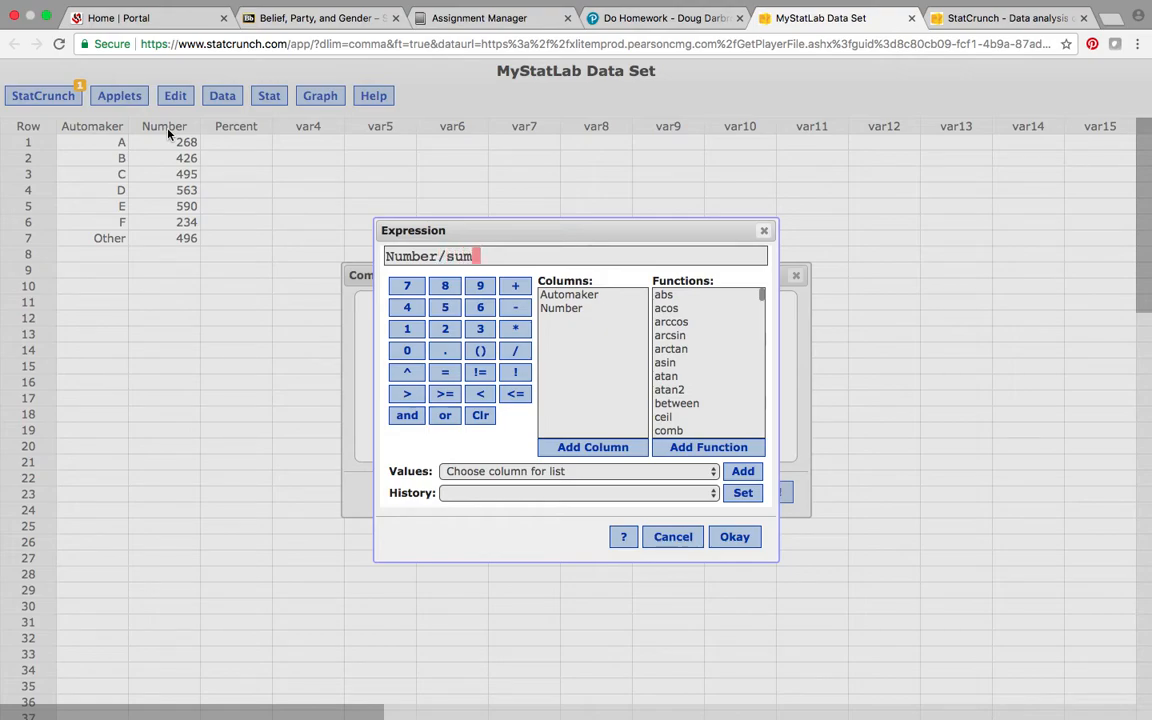
text((Number))
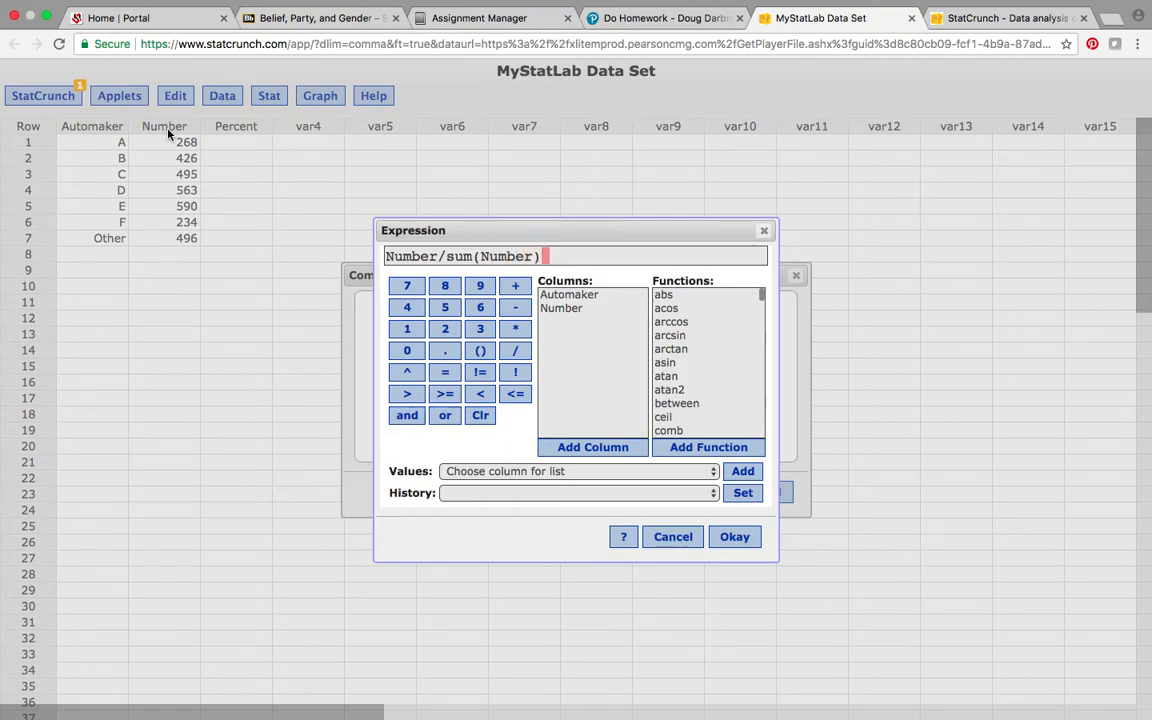
text(*100)
click(736, 540)
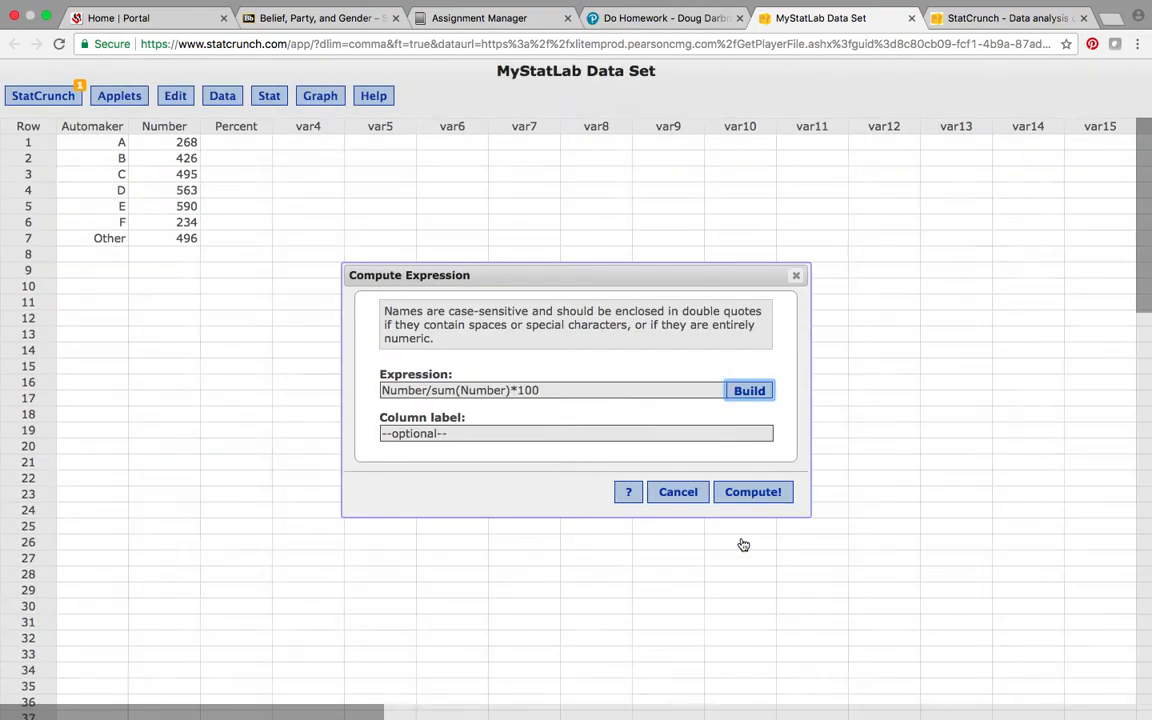
Label the computed column Percent and compute the expression into the data table.
click(562, 434)
text(Percent)
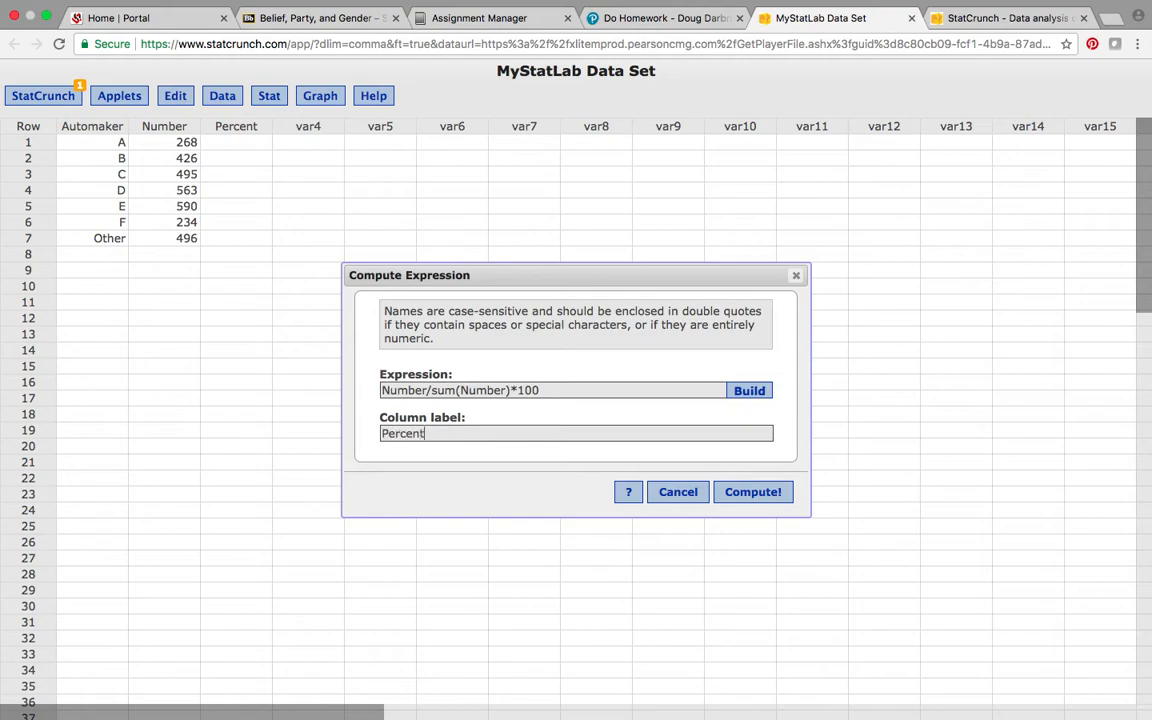
click(760, 493)
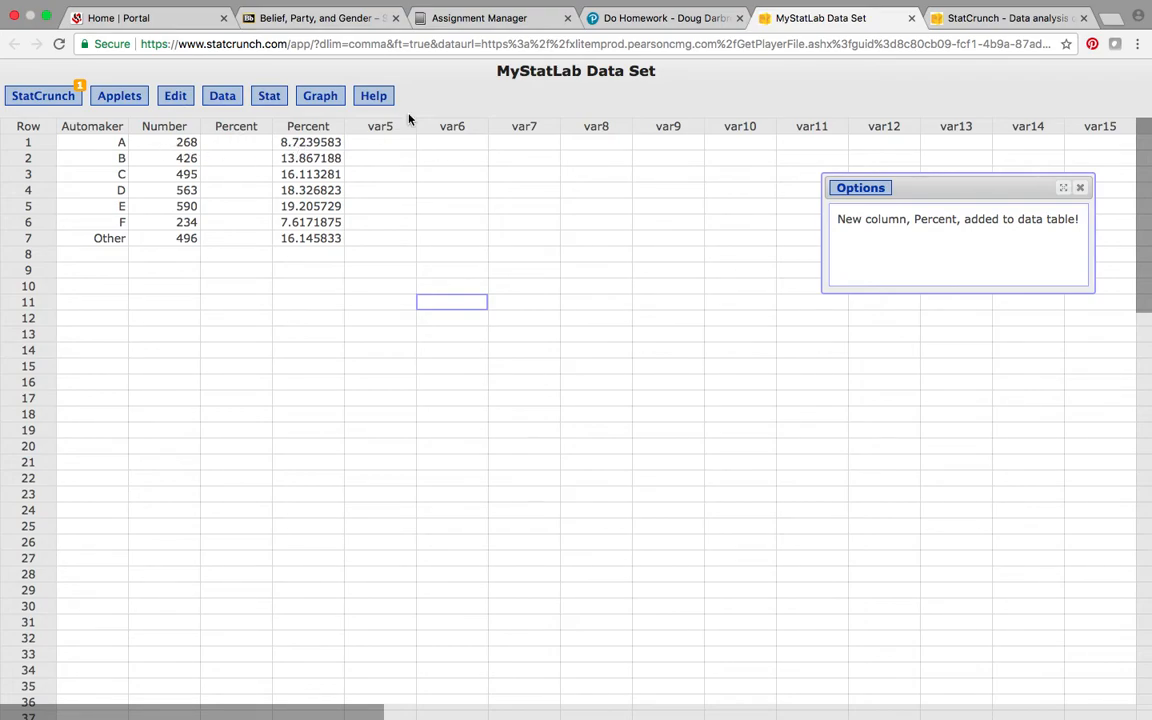
Return to homework question 2.1.4, close the Complaints by Automaker table, and enter 8.72 as automaker A's percentage.
click(641, 20)
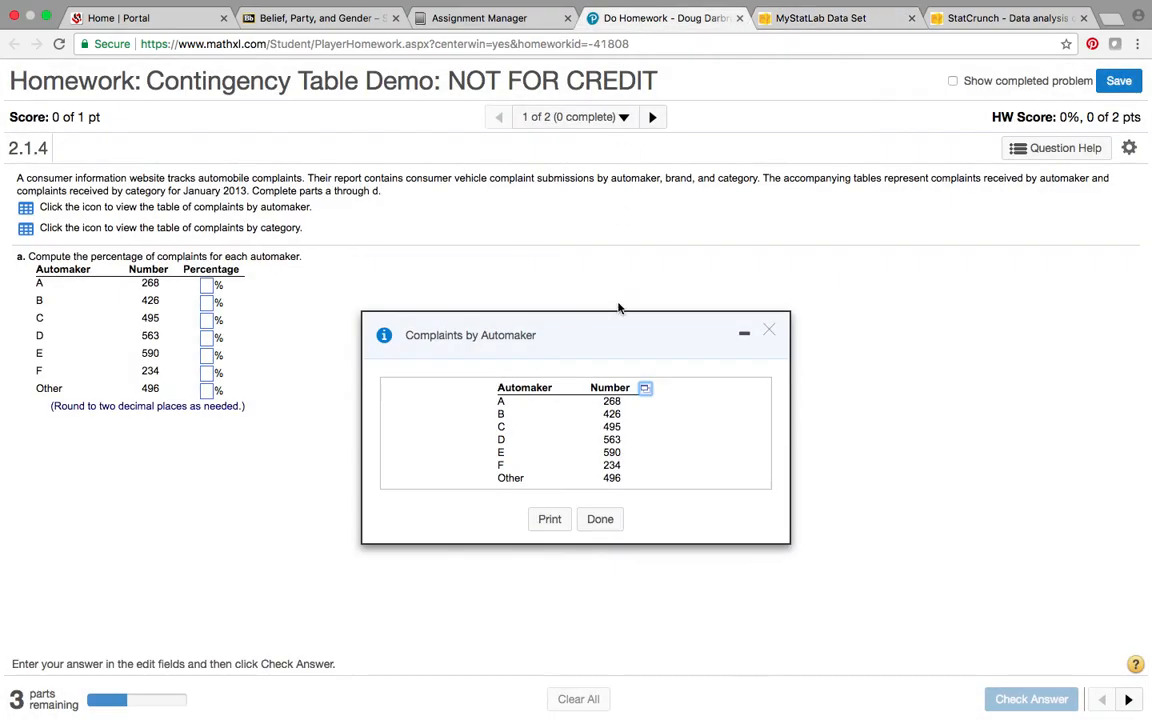
click(767, 335)
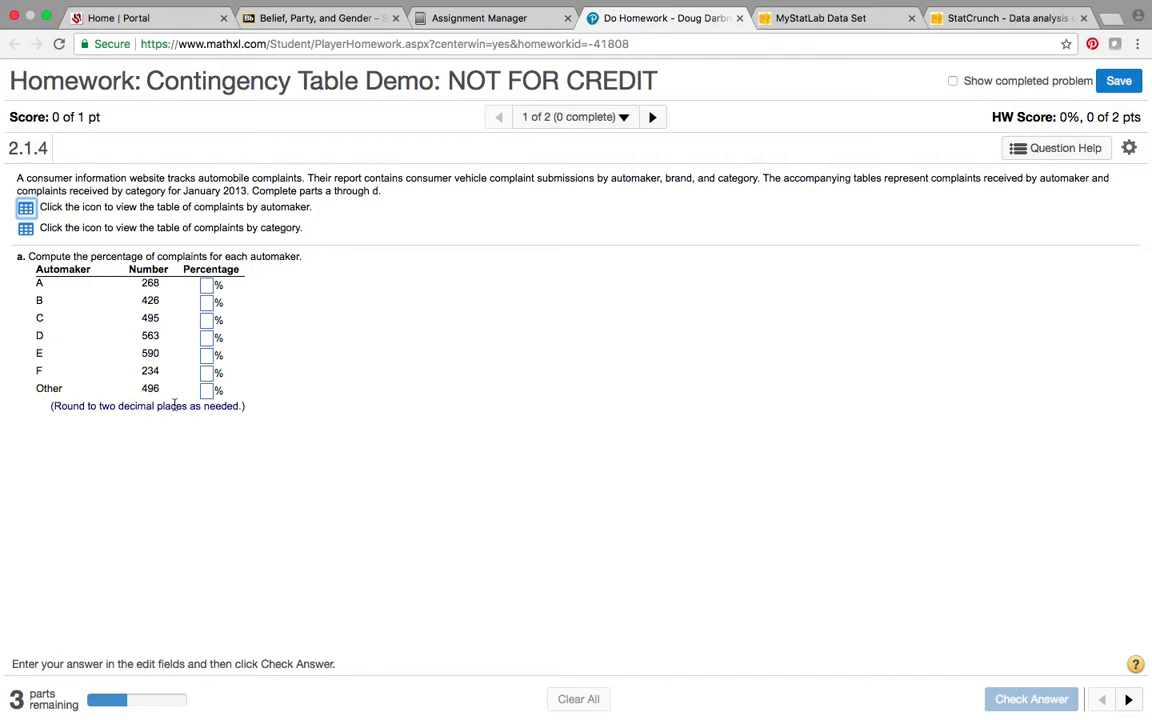
click(206, 287)
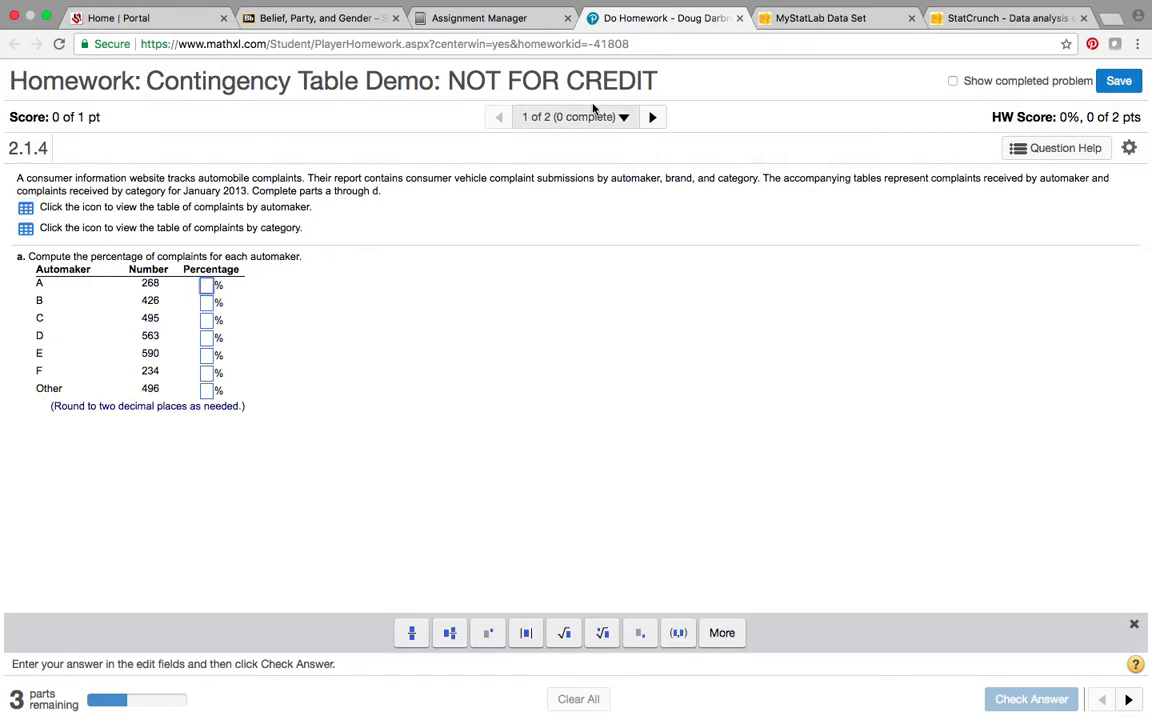
click(830, 18)
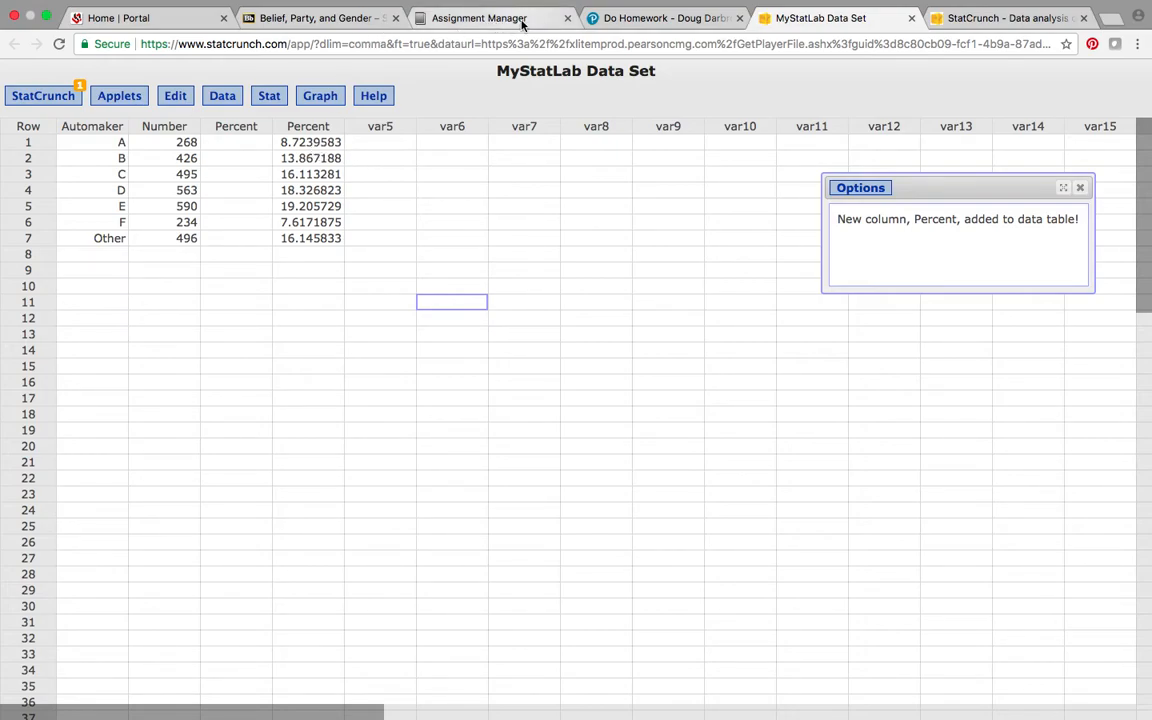
click(630, 18)
text(8.72)
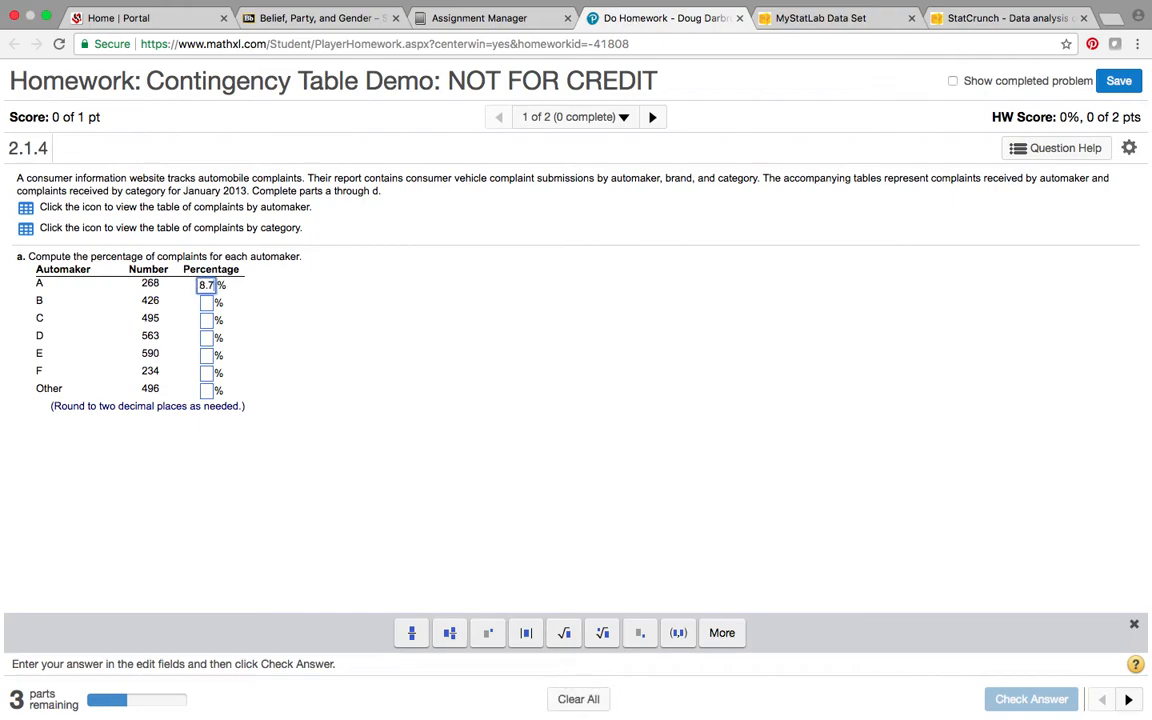
Look up the computed percentages in StatCrunch and enter 13.87 for automaker B and 16.11 for automaker C in the homework.
click(207, 304)
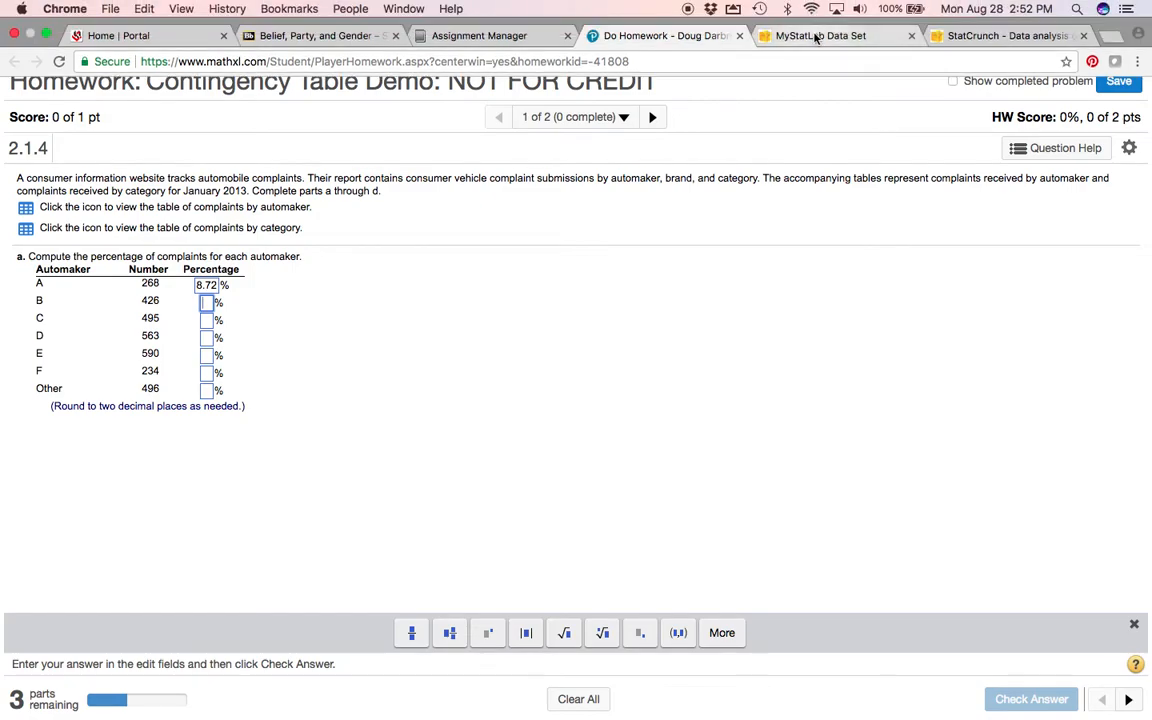
click(815, 36)
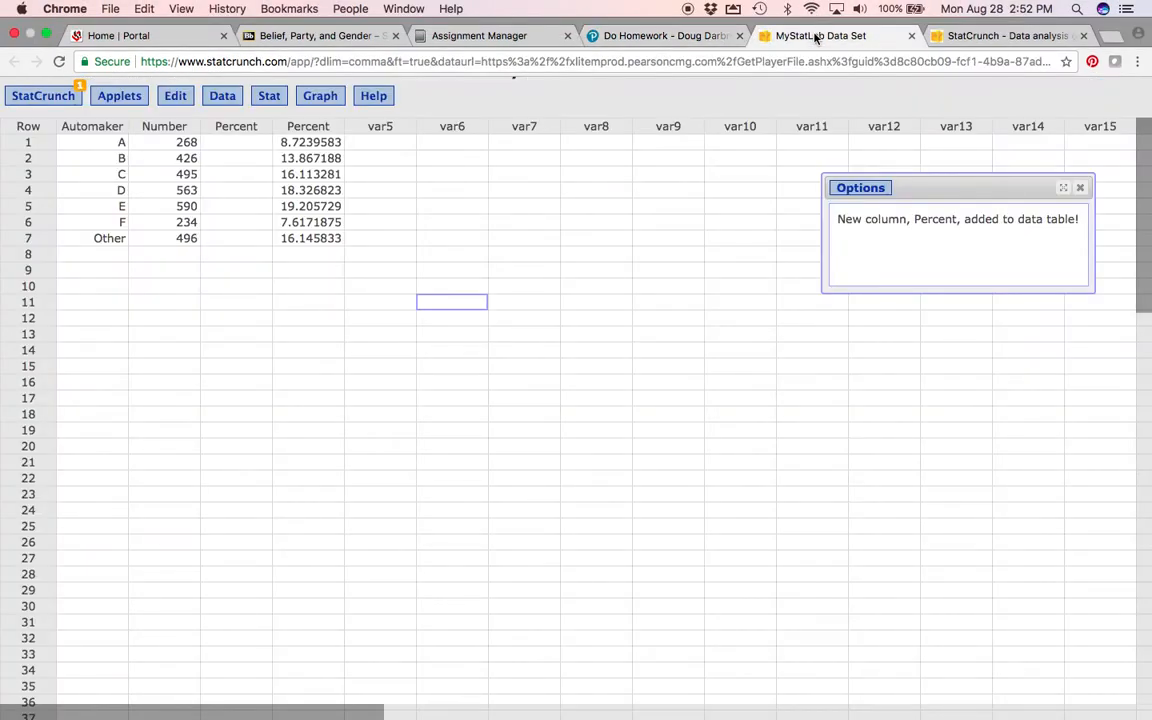
click(640, 36)
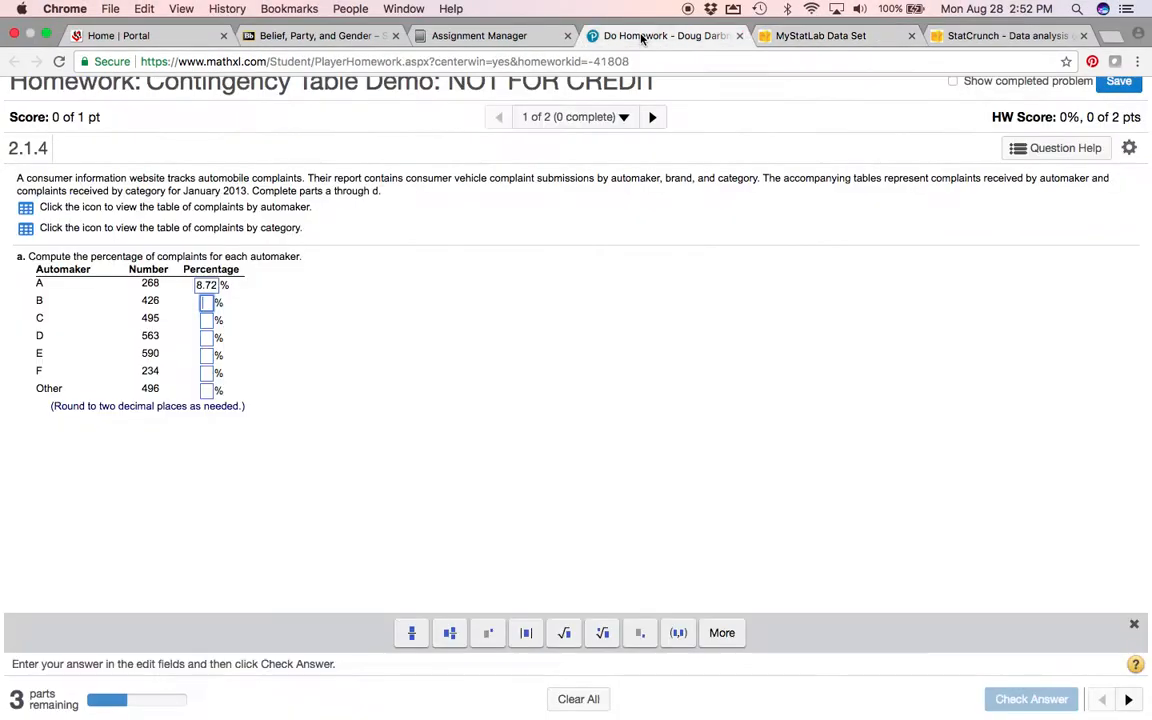
click(209, 303)
text(1)
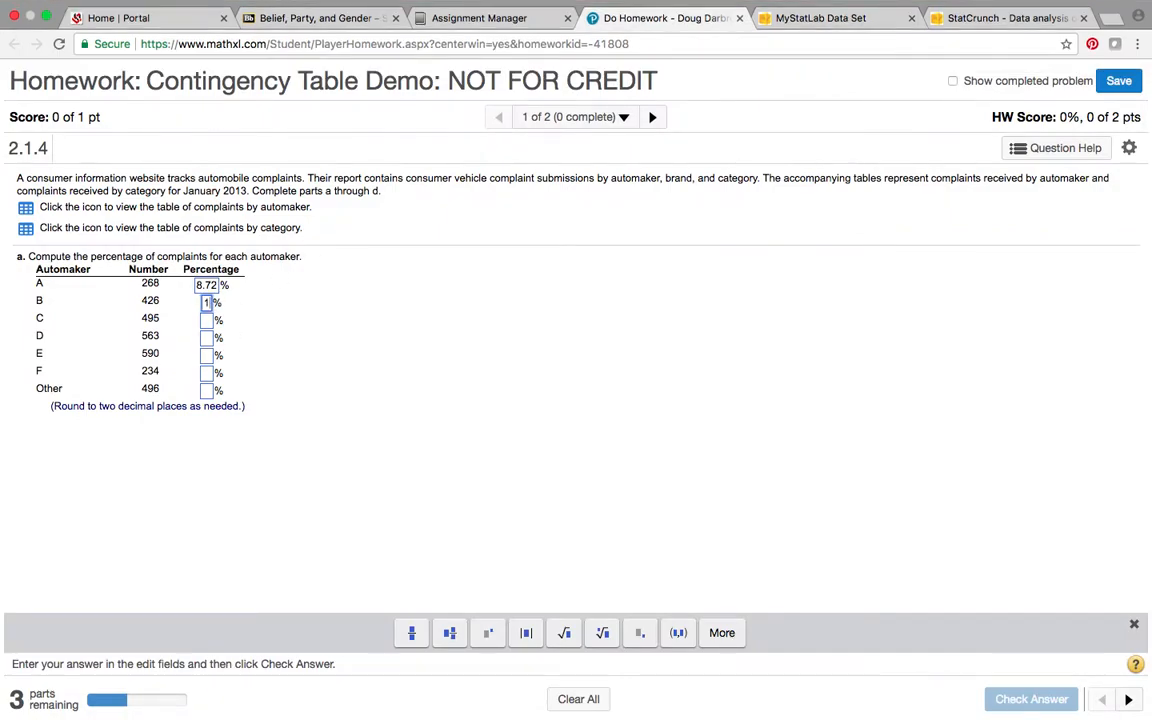
text(3.87)
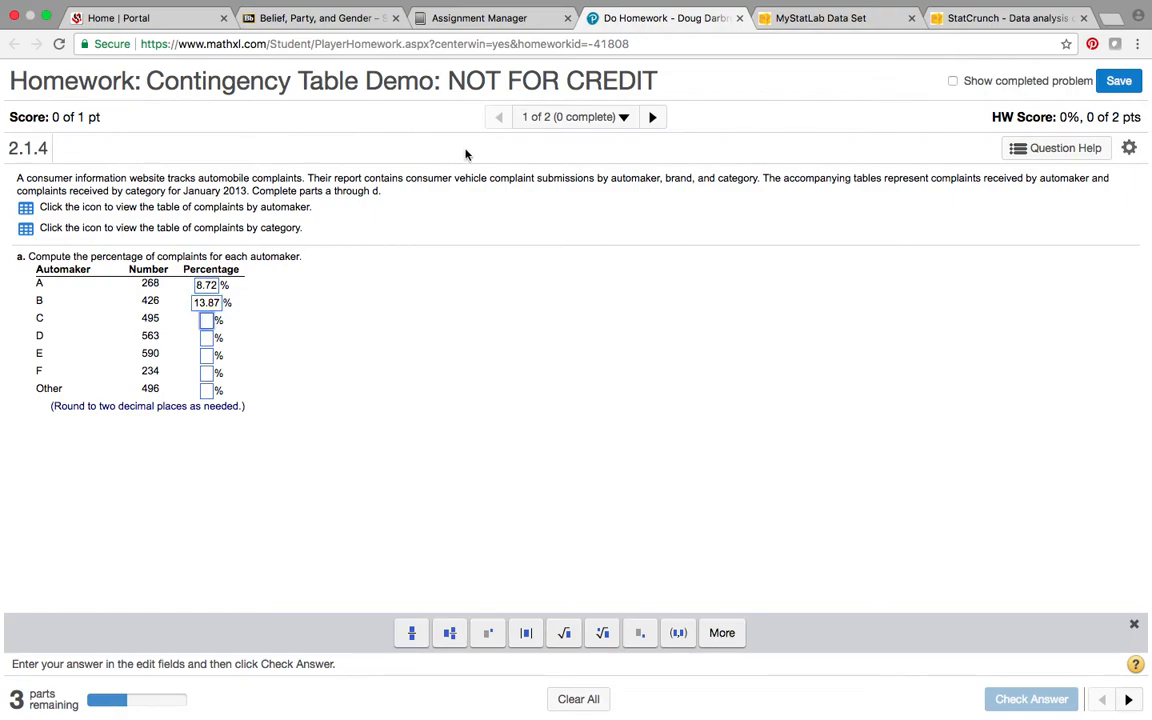
click(826, 19)
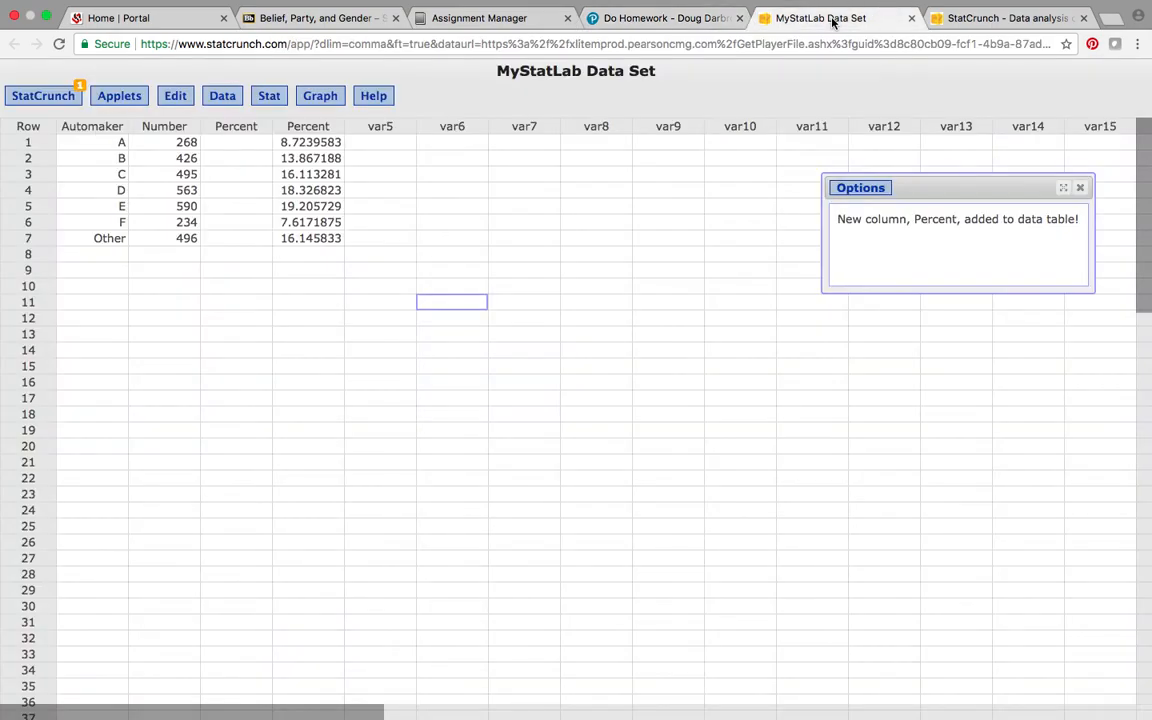
click(610, 18)
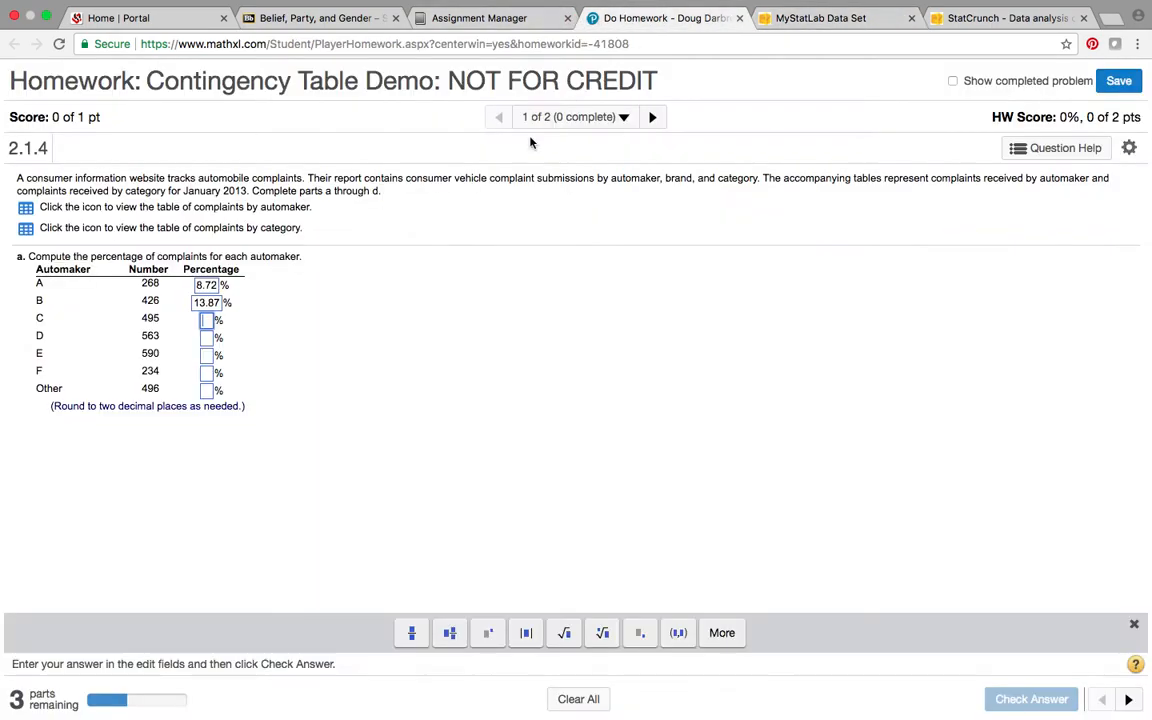
text(16.11)
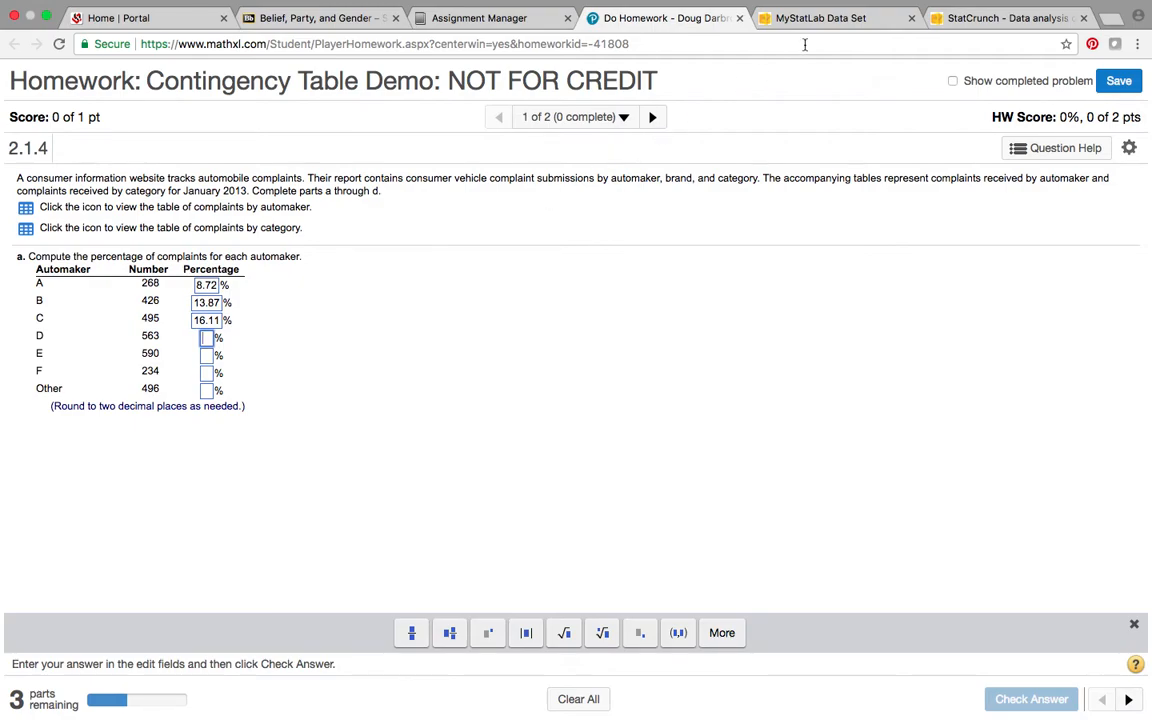
Look up the computed percentages in StatCrunch and enter 18.33 for automaker D and 19.21 for automaker E in the homework.
click(836, 22)
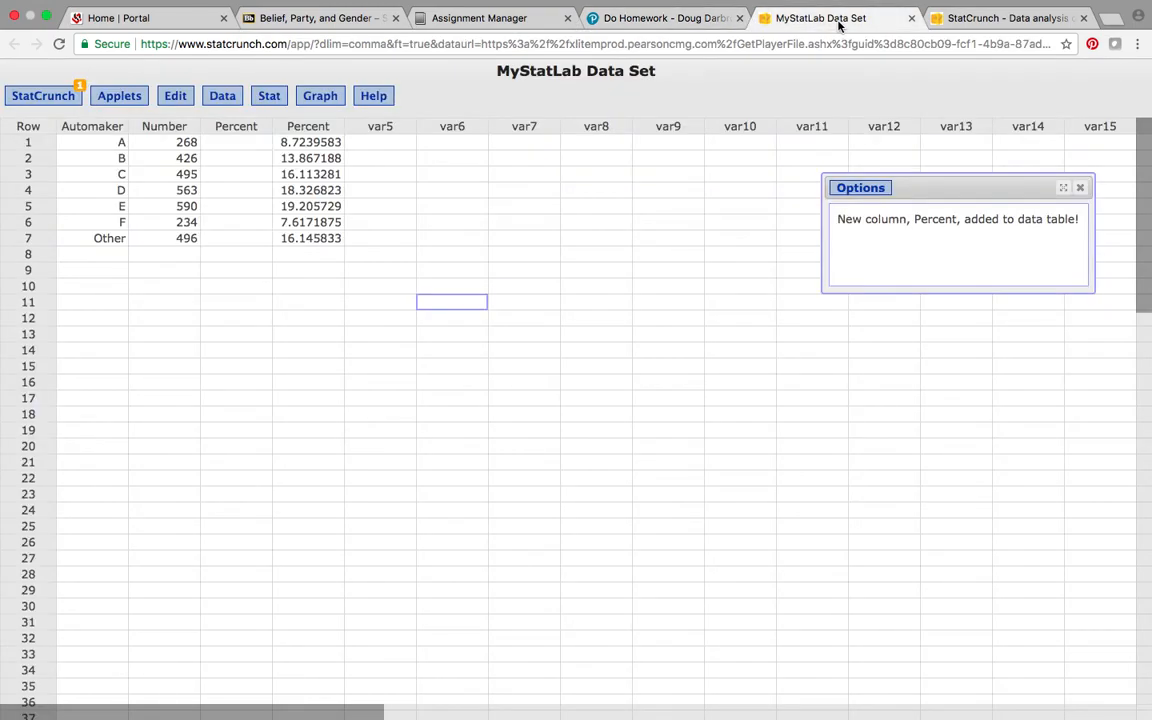
click(594, 20)
text(18.33)
click(206, 356)
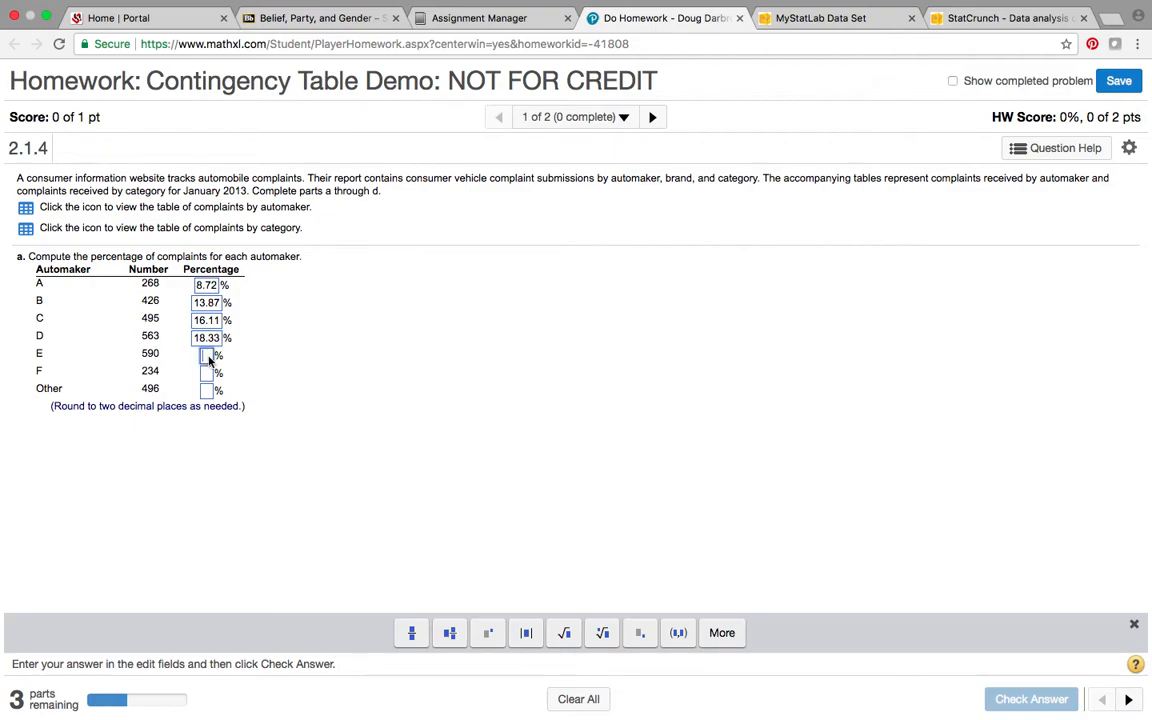
click(806, 22)
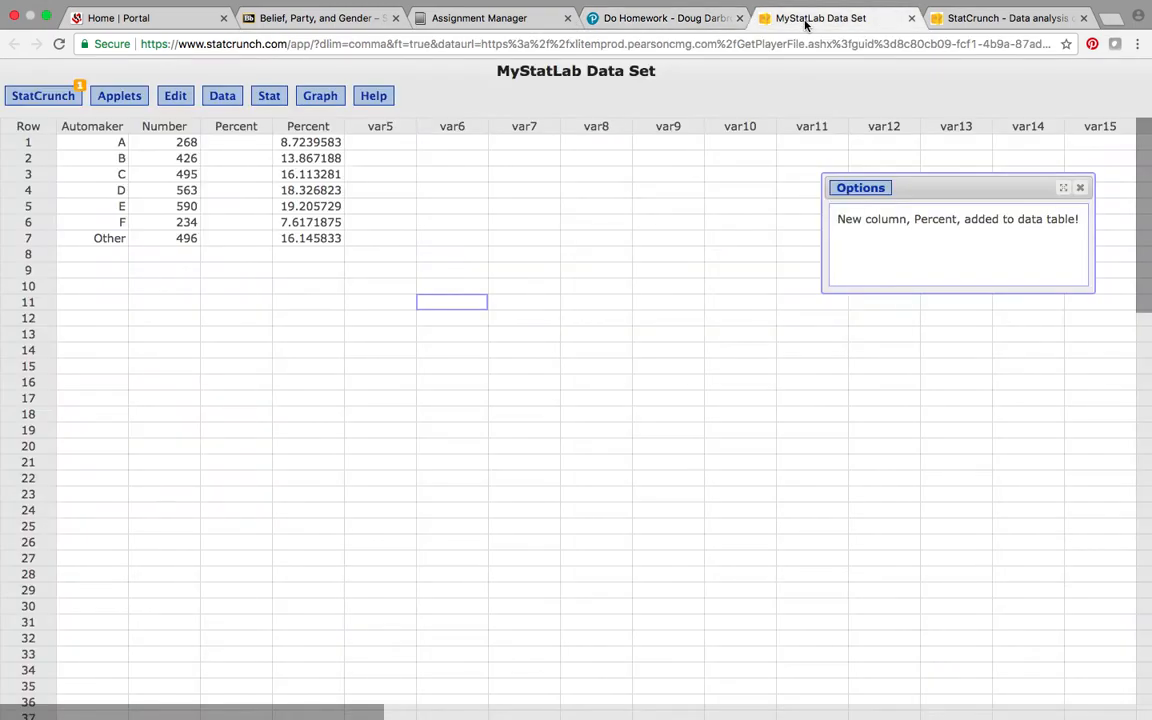
click(640, 20)
text(19.2)
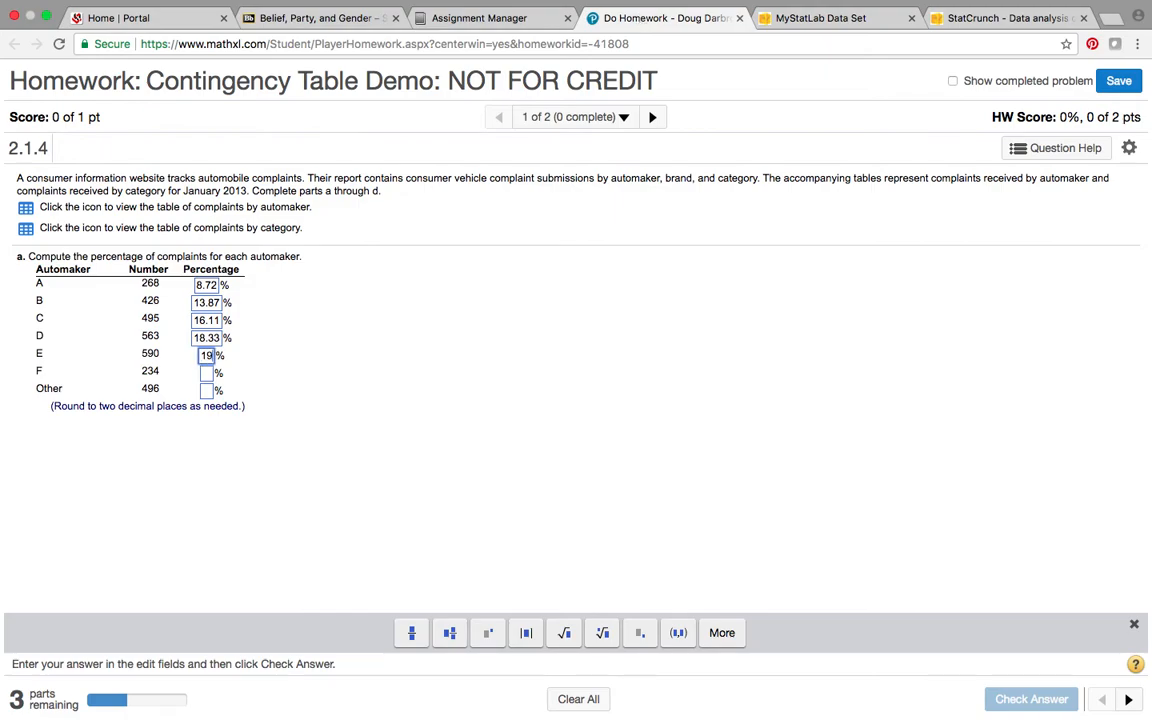
text(1)
Look up automaker F's computed percentage in StatCrunch and enter 7.62 for it in the homework.
click(205, 373)
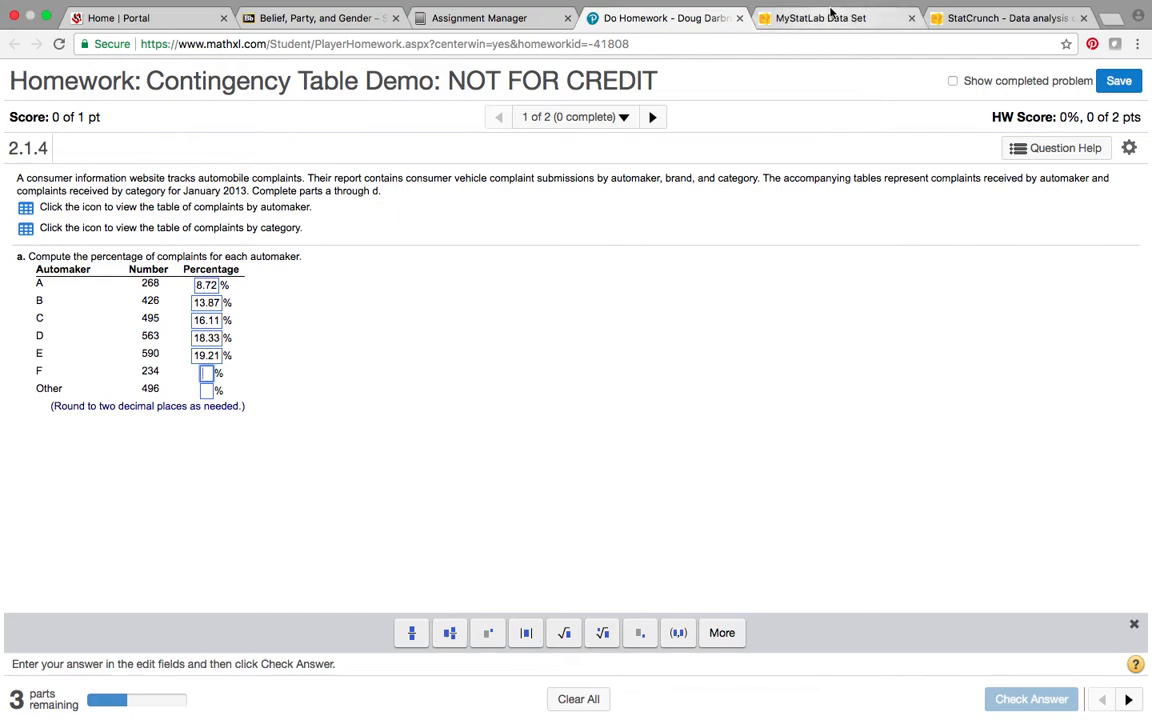
click(831, 14)
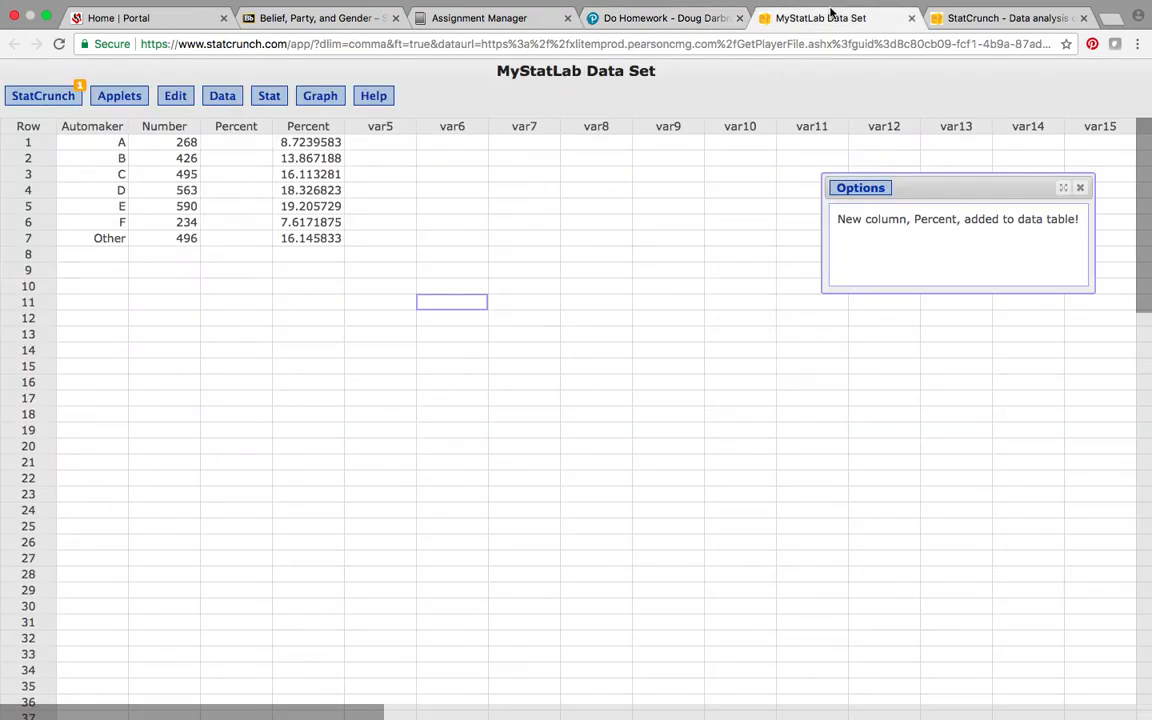
click(645, 18)
text(7)
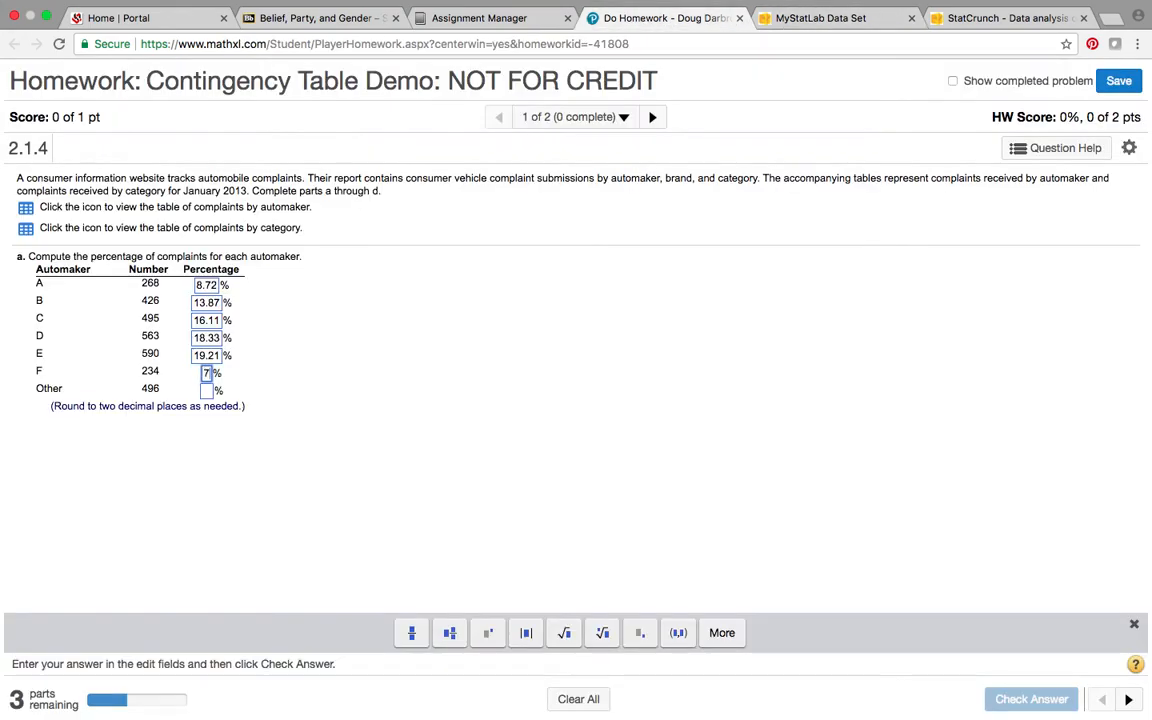
text(.62)
Look up the percentage for Other in StatCrunch, enter 16.15 in the homework, and submit part a for checking.
click(207, 390)
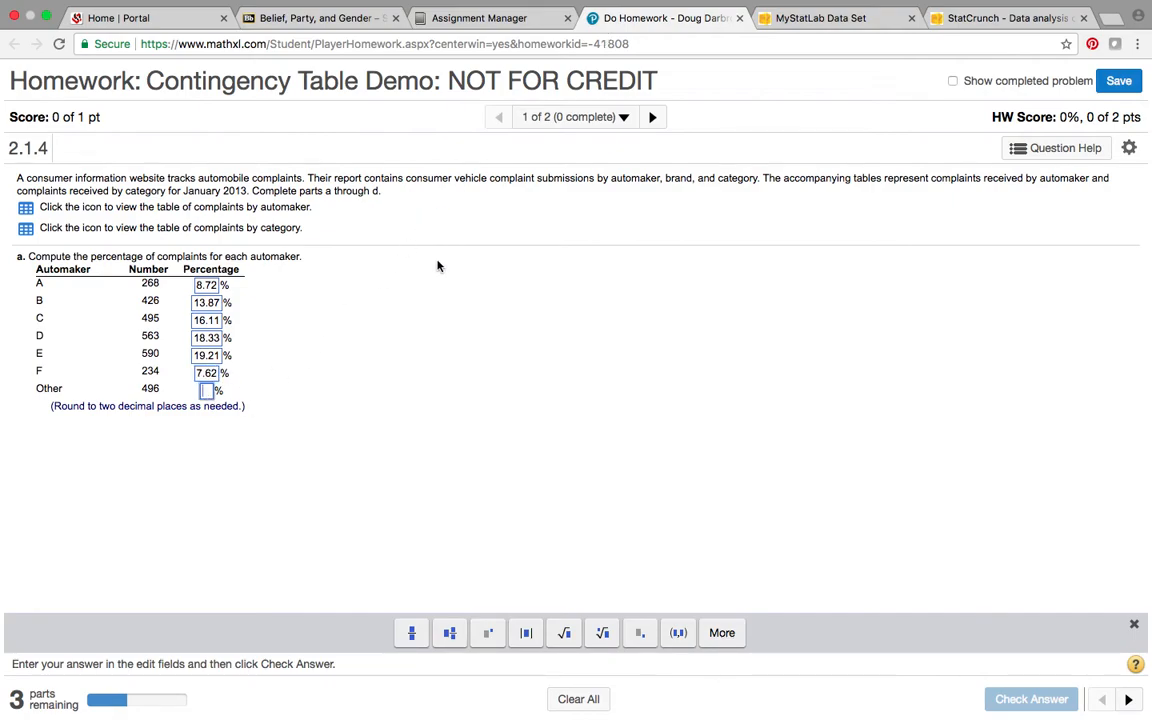
click(820, 18)
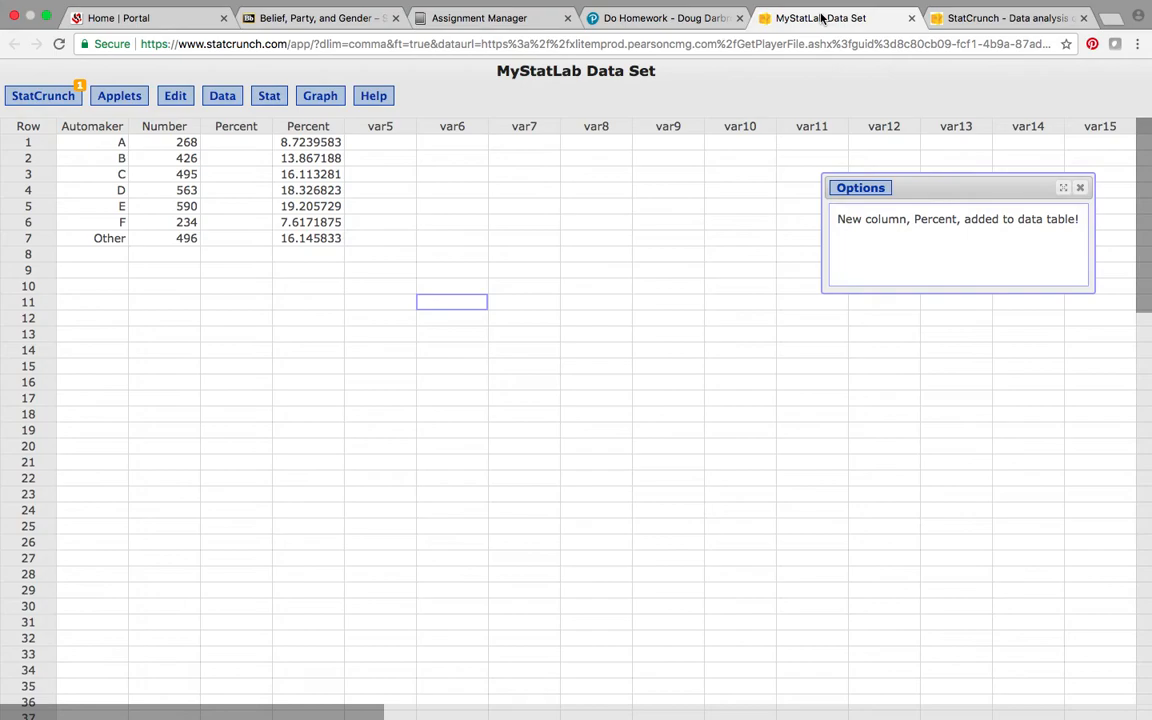
click(648, 18)
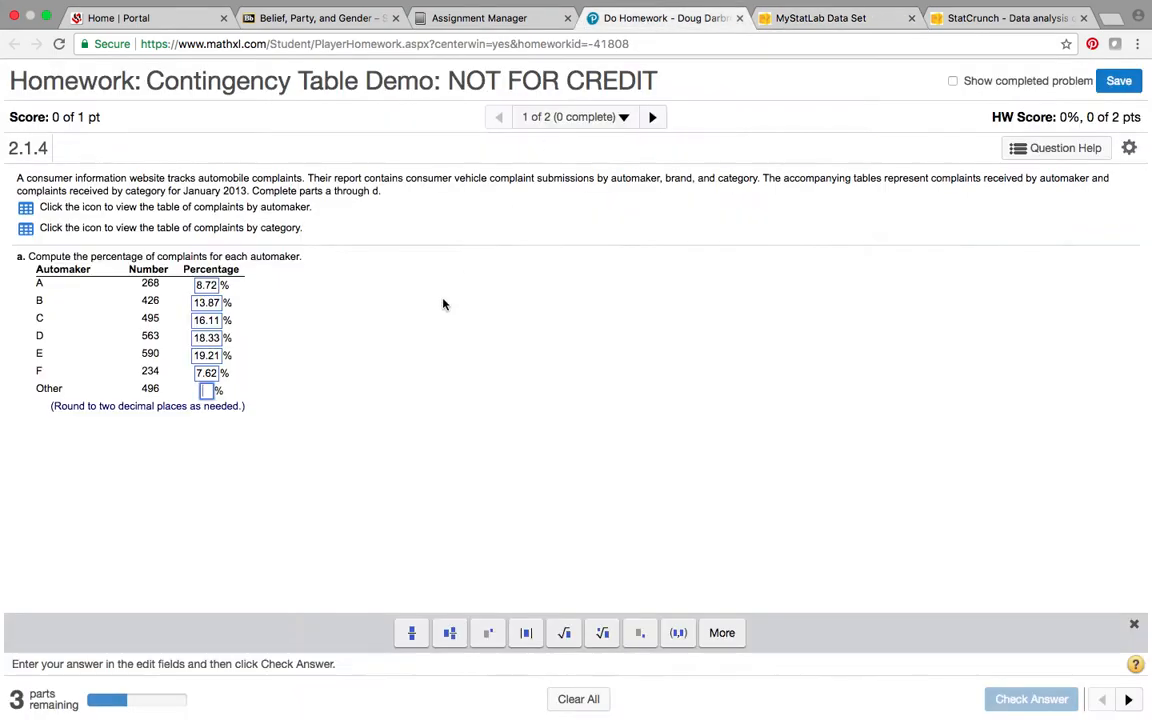
text(16)
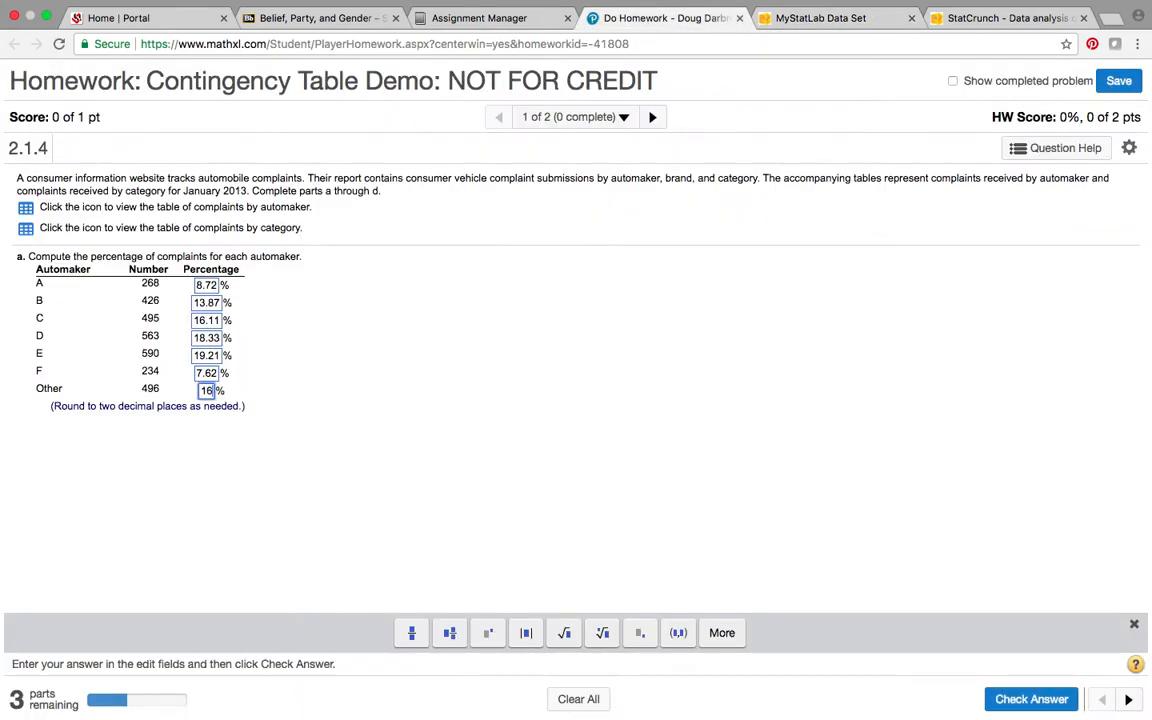
text(.15)
click(1028, 698)
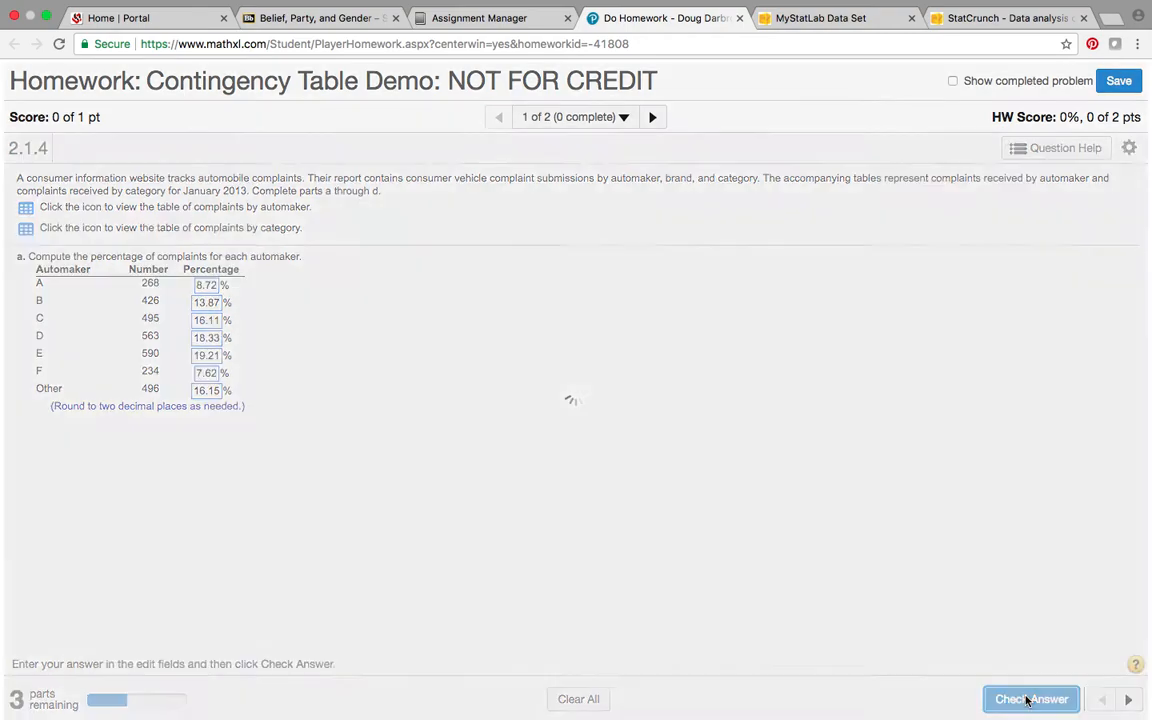
Answer part b with automaker E for the most complaints and automaker F for the least, and submit it for checking.
click(574, 451)
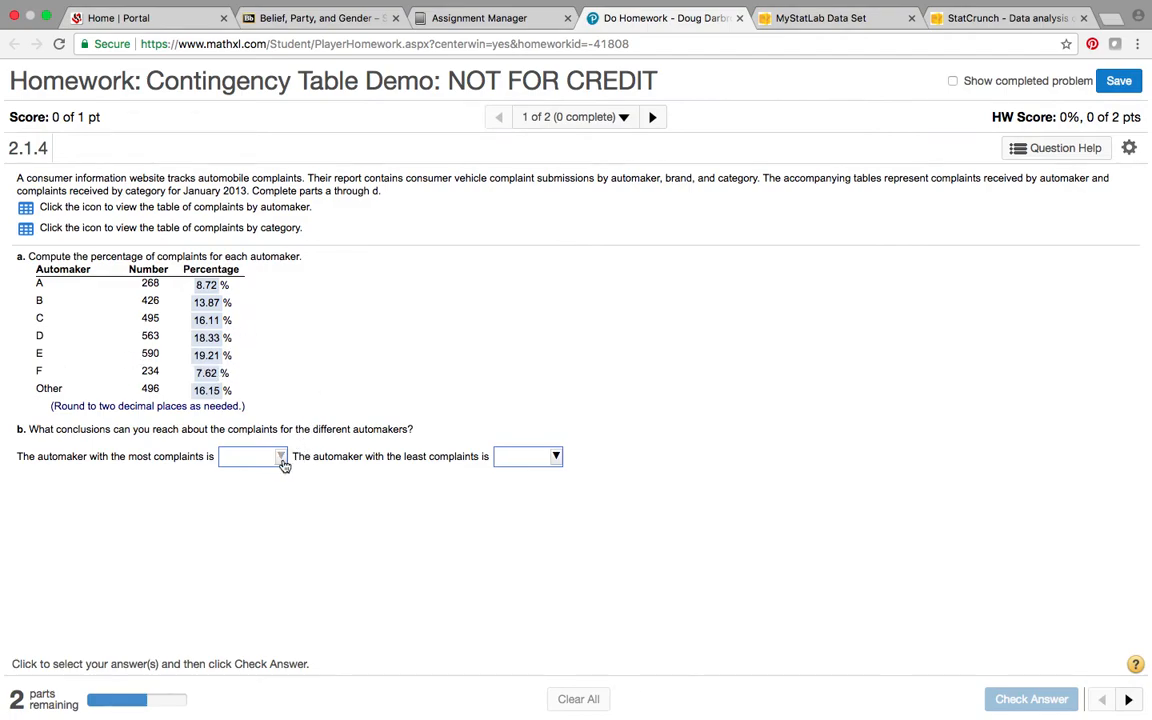
click(279, 456)
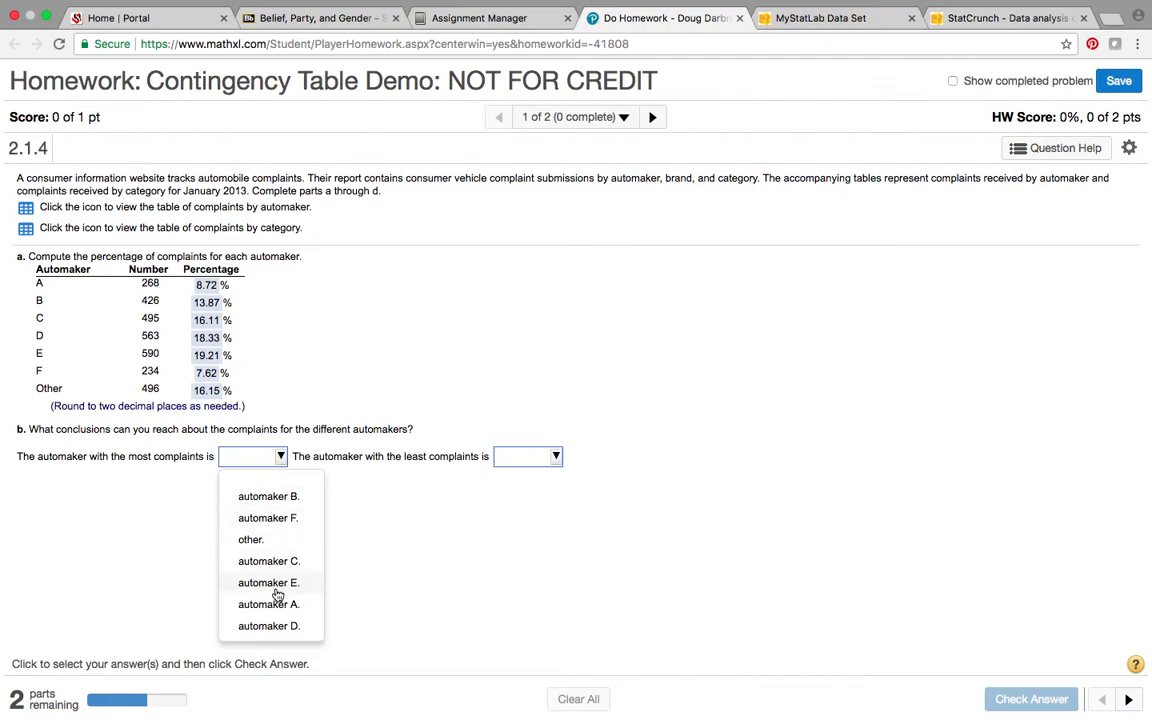
click(278, 583)
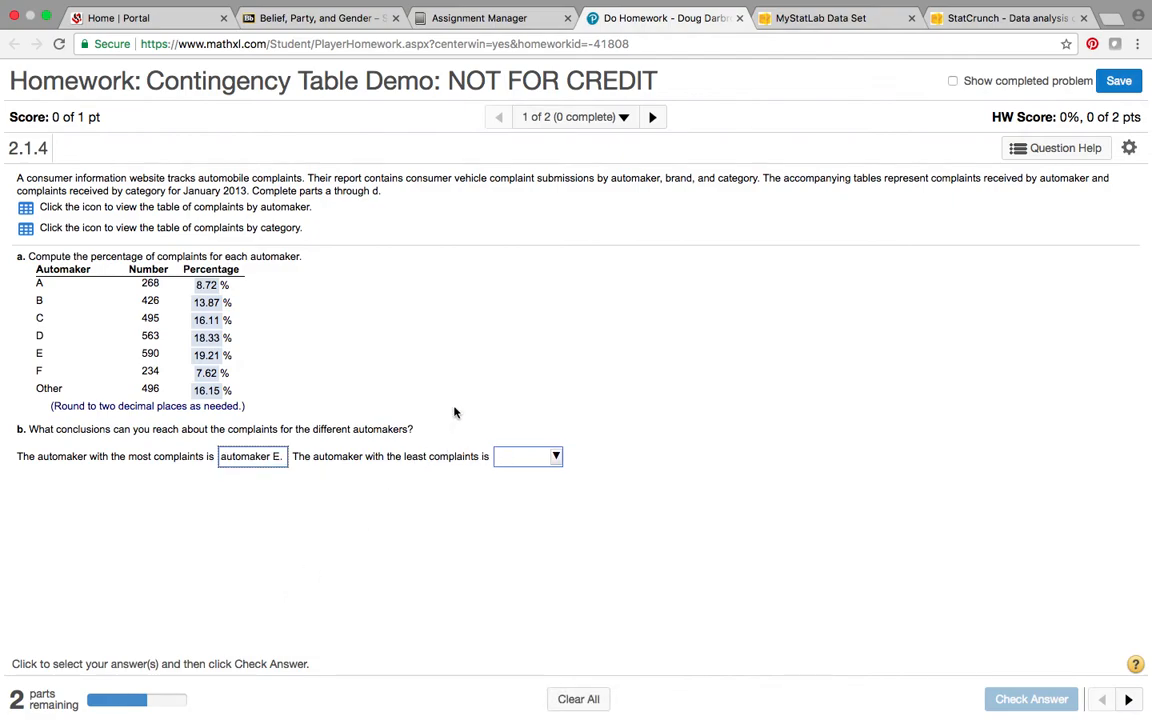
click(550, 457)
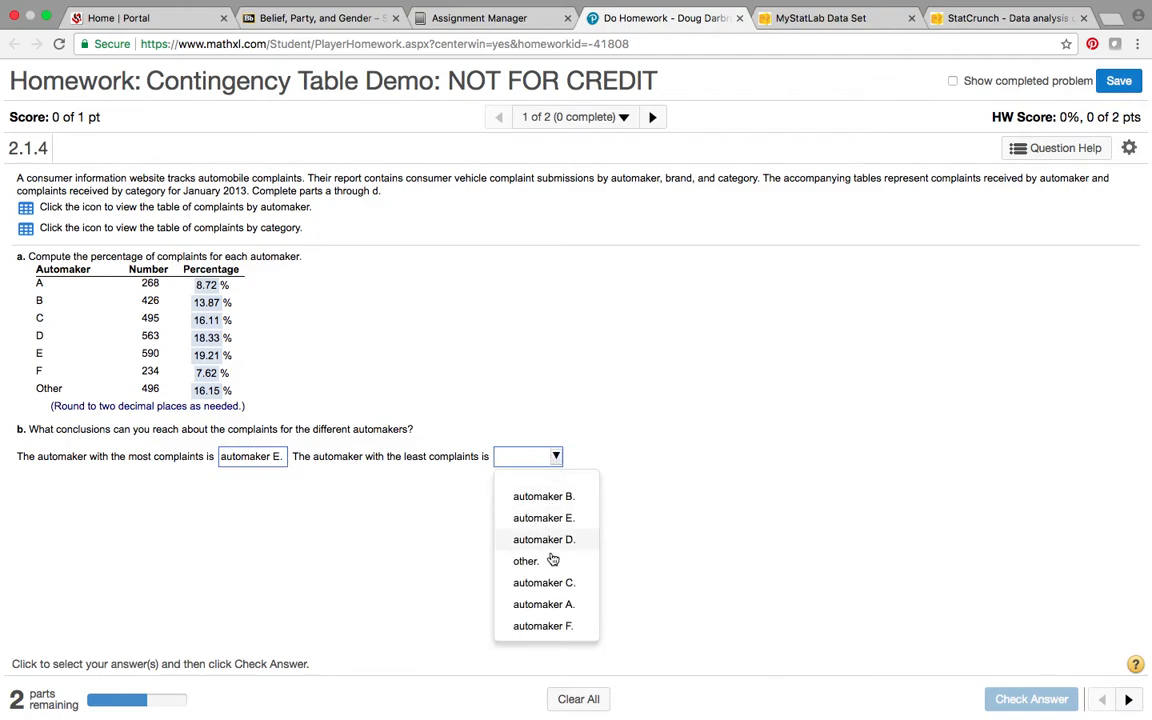
click(545, 625)
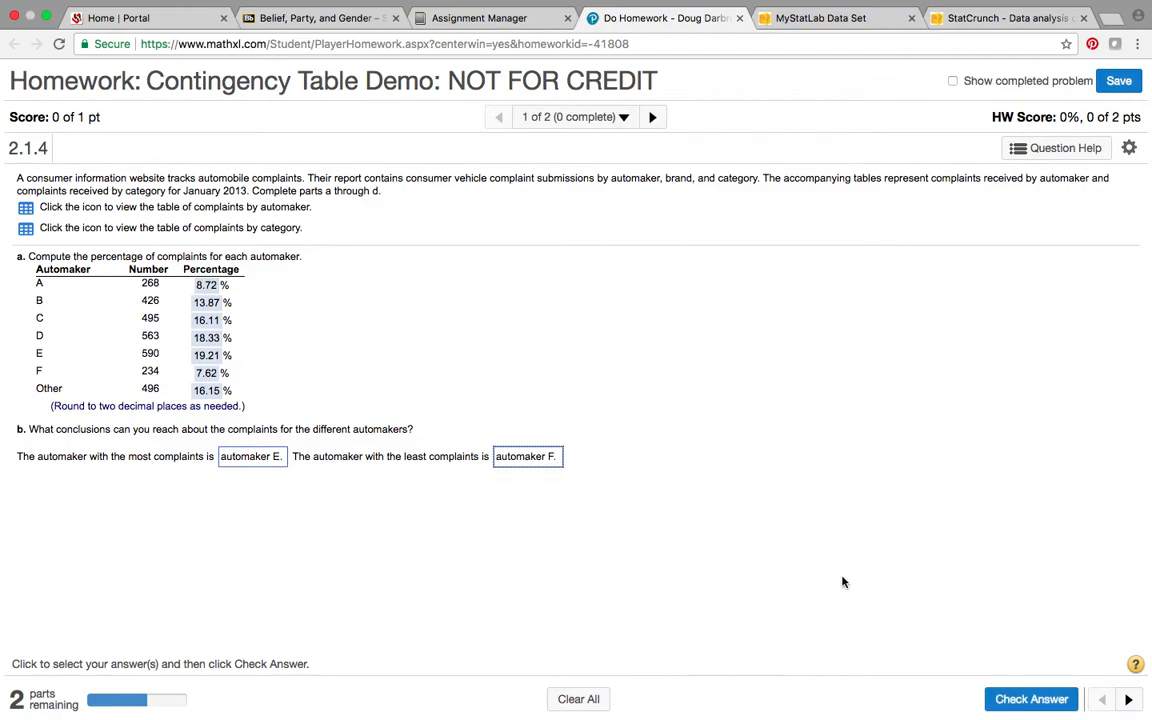
click(1032, 702)
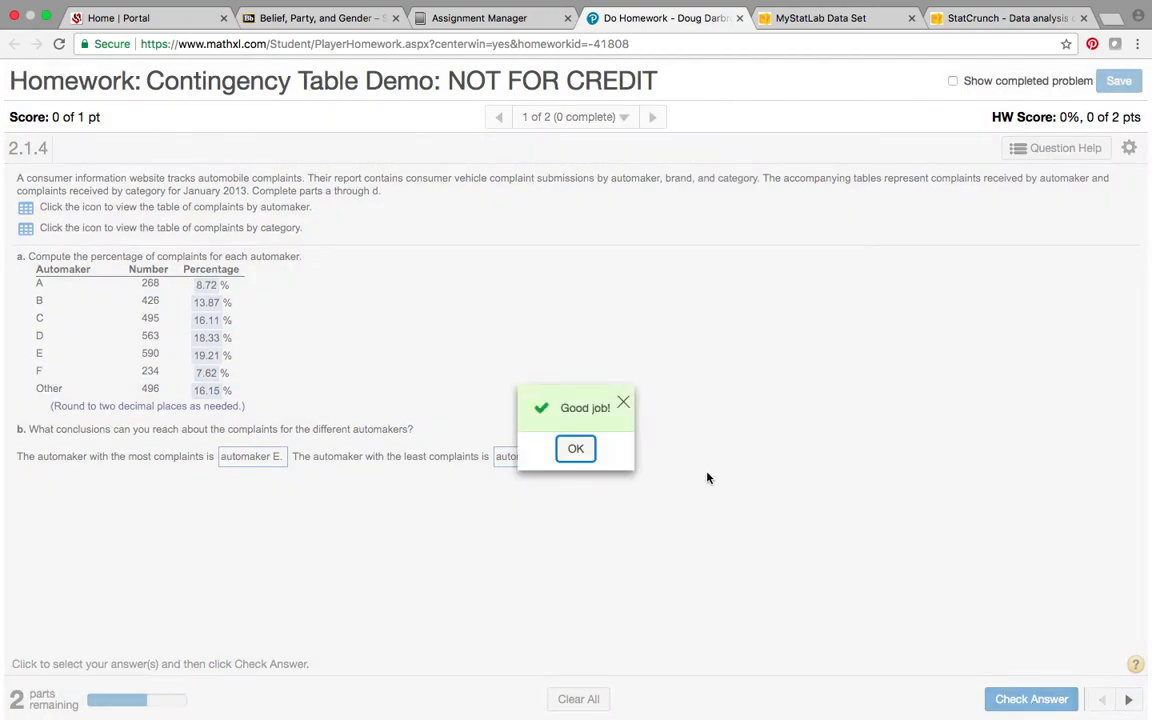
click(576, 449)
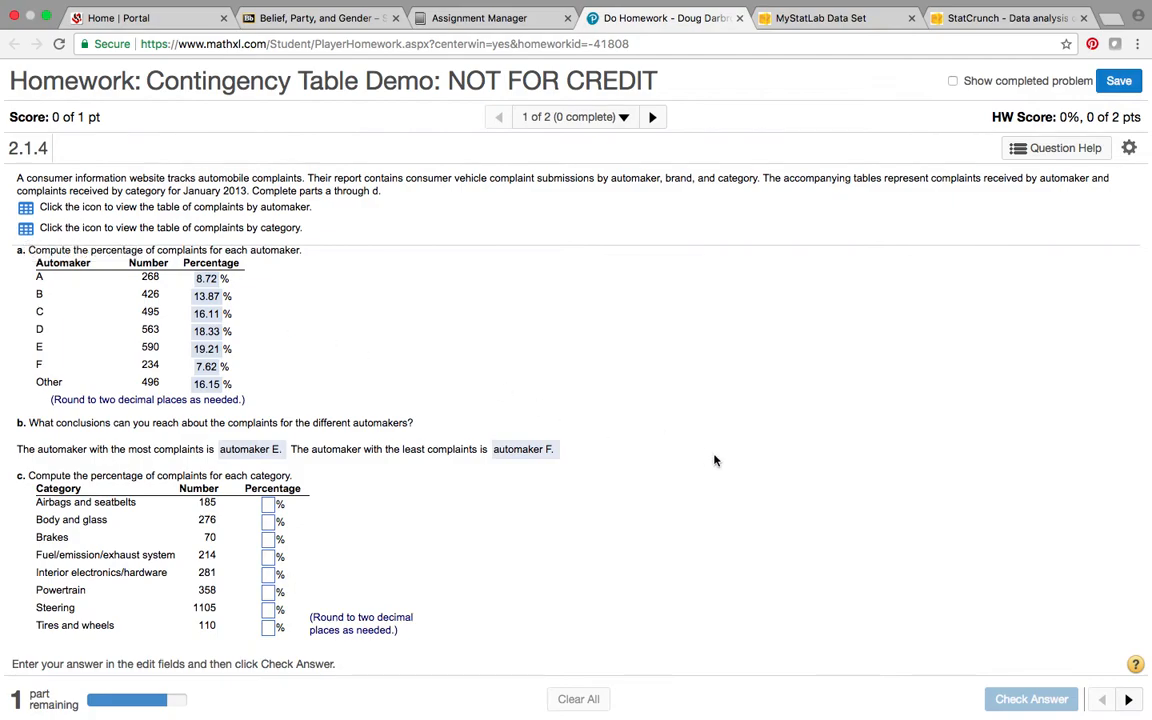
Leave the automaker question unfinished, go to question 2 and open its commuter data table.
click(655, 118)
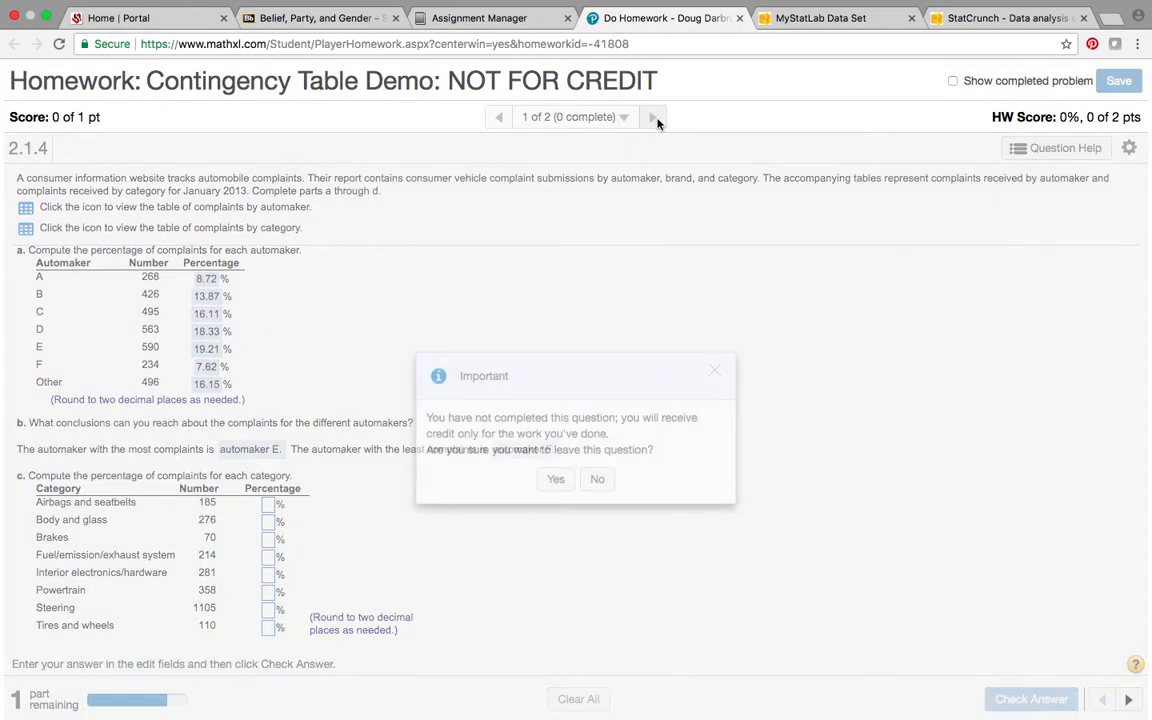
click(559, 480)
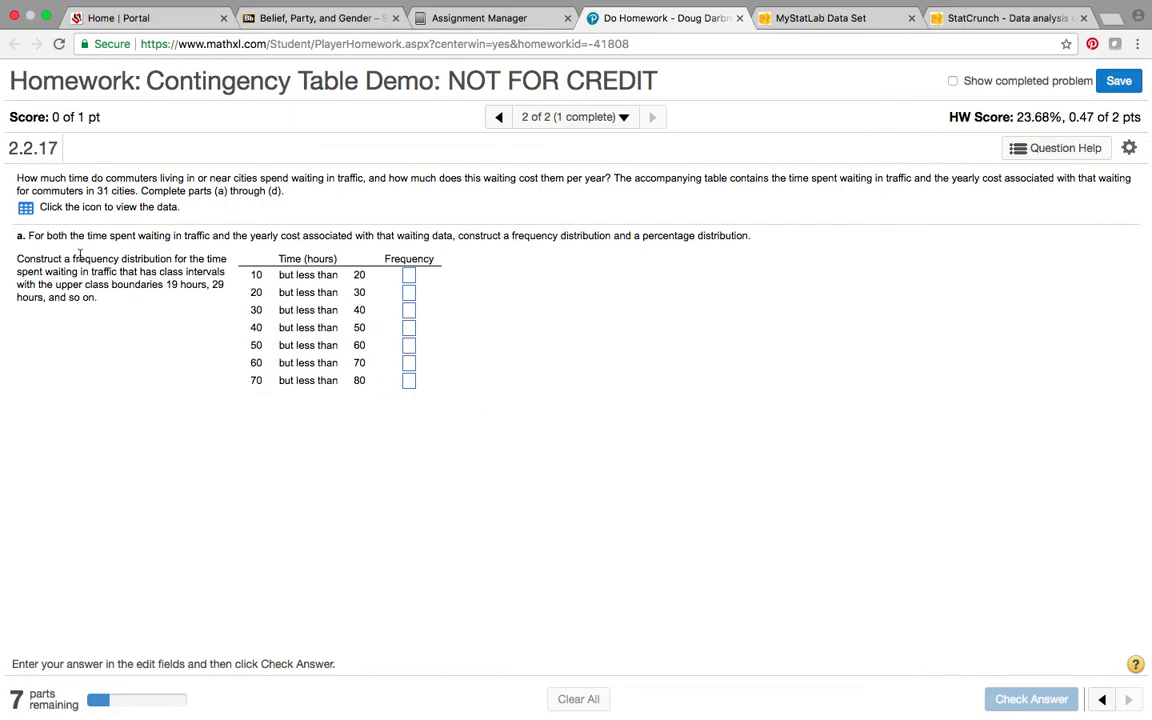
click(26, 209)
scroll(590, 435, down, 1)
scroll(590, 435, up, 1)
scroll(590, 435, down, 1)
scroll(590, 435, up, 1)
scroll(590, 435, down, 1)
scroll(736, 322, up, 1)
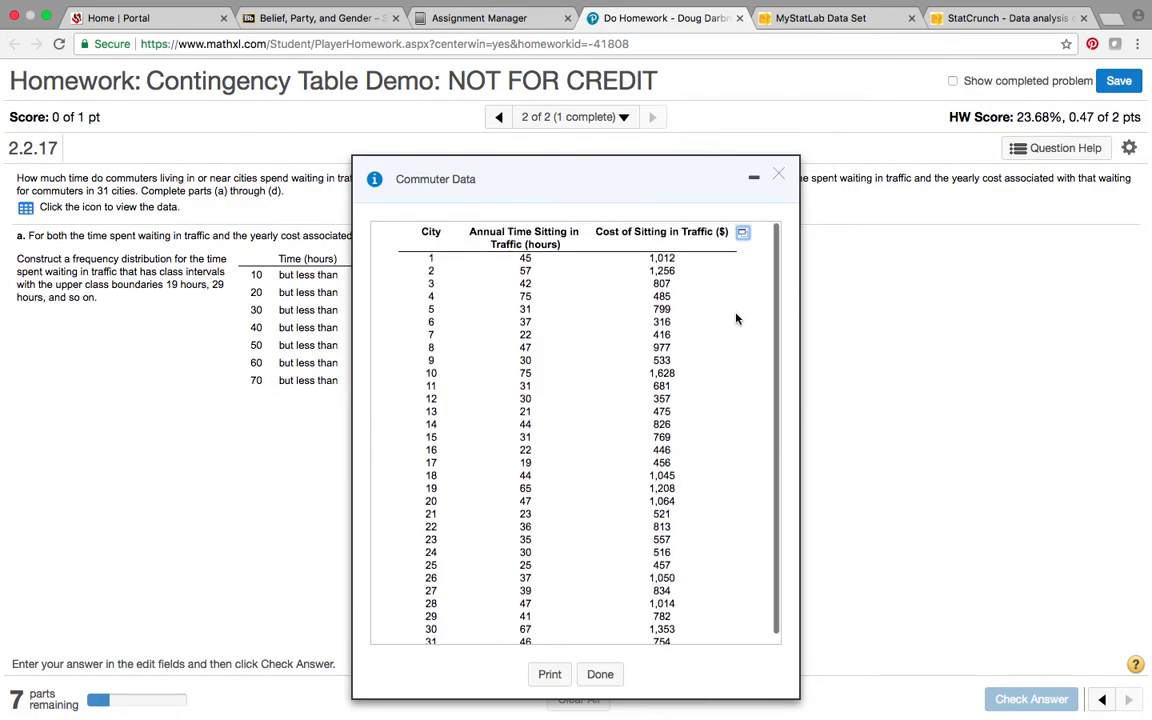
Open the commuter data in StatCrunch and close the data window in the homework.
click(742, 233)
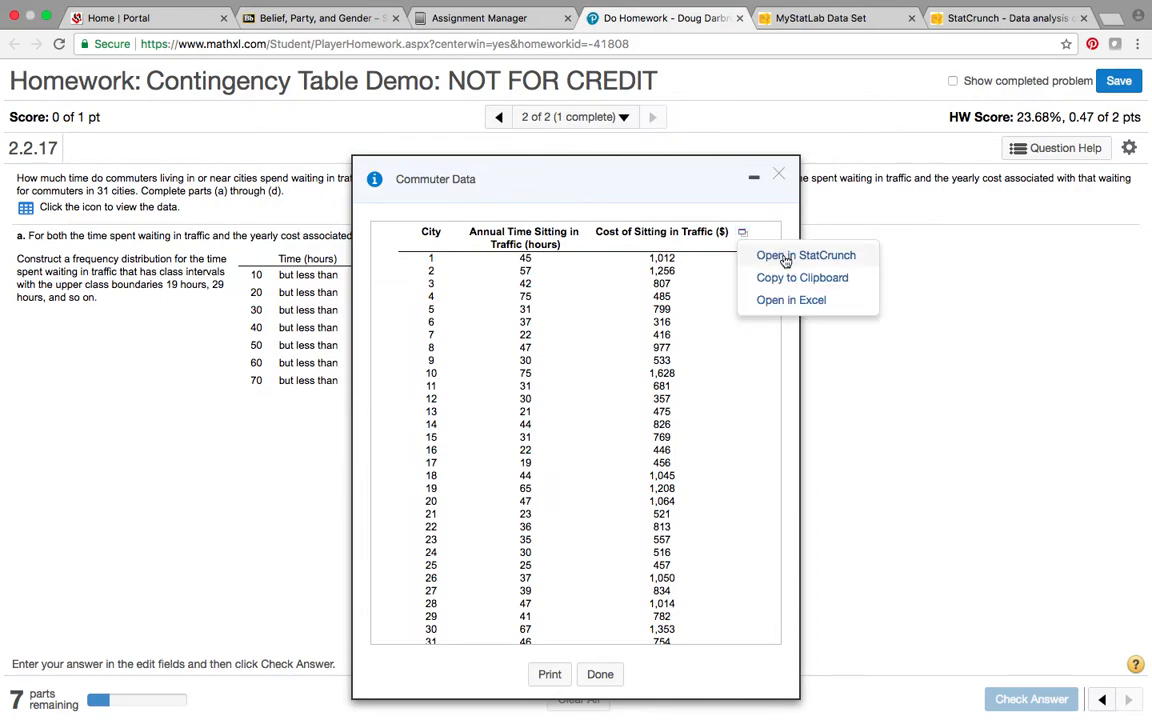
click(785, 257)
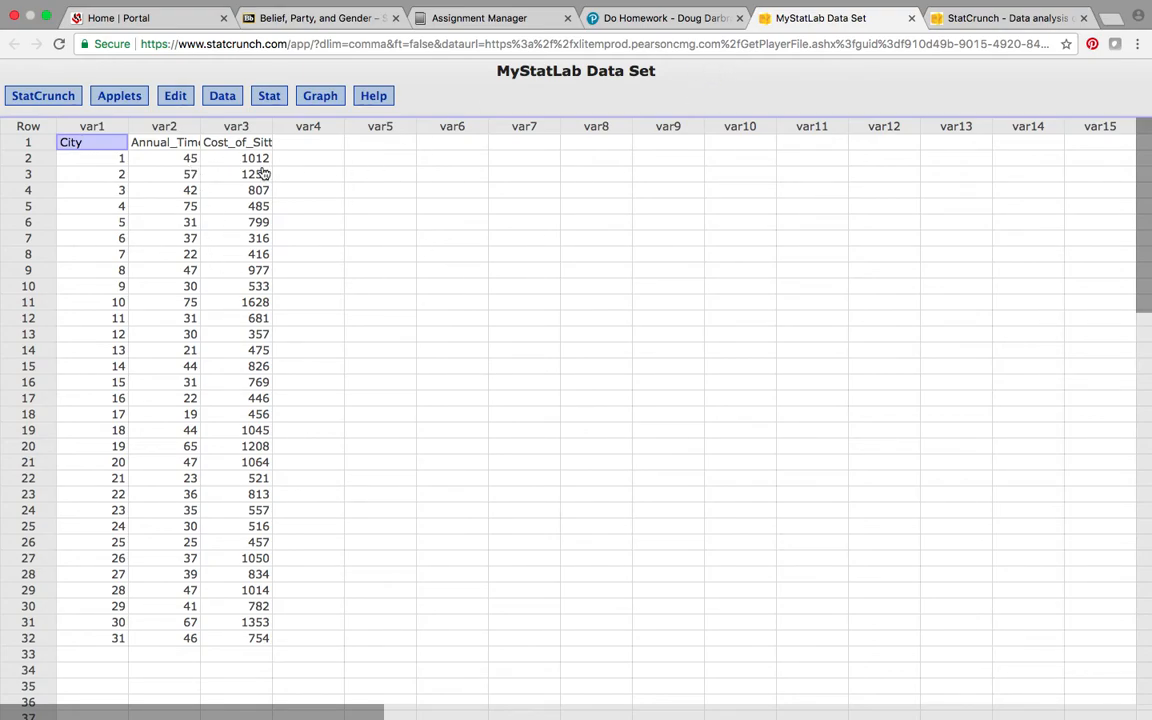
click(661, 18)
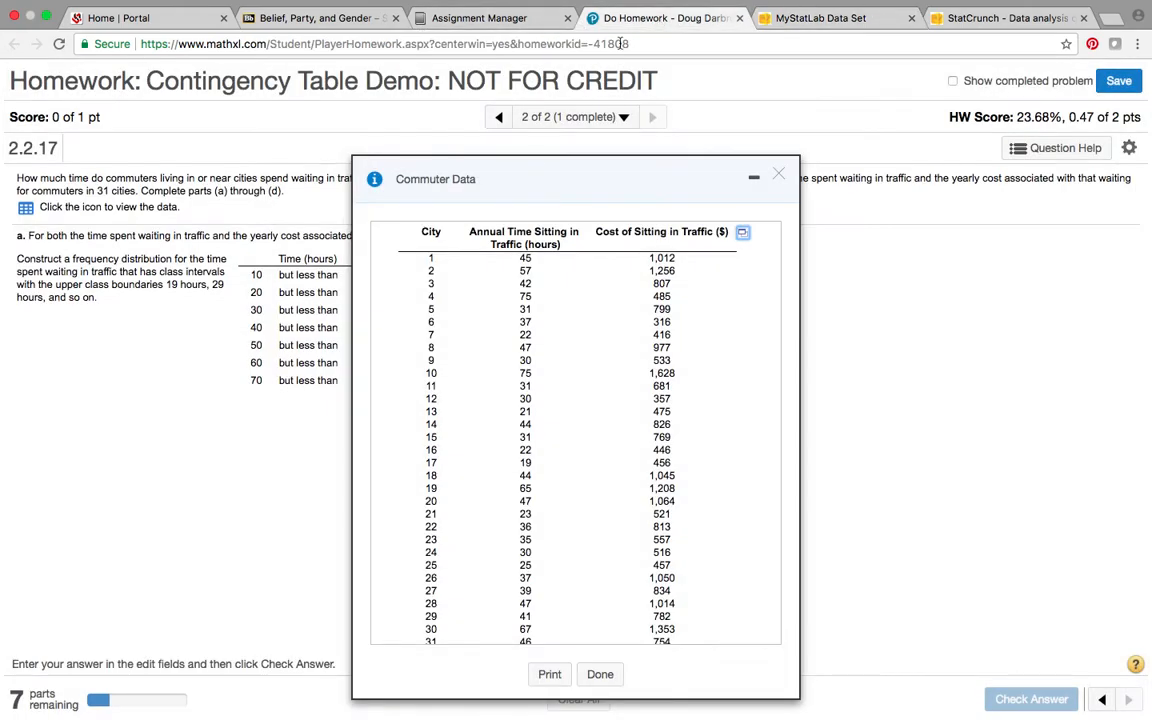
click(778, 176)
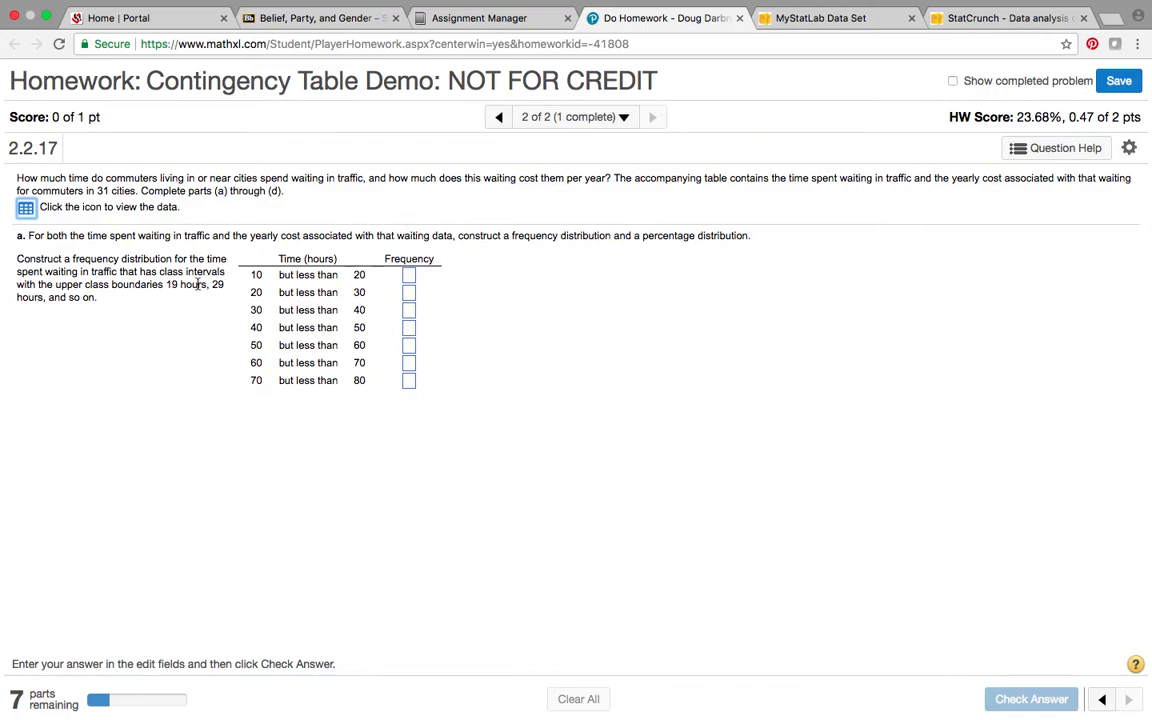
Set up a binning of column var2 in StatCrunch using fixed width bins.
click(829, 20)
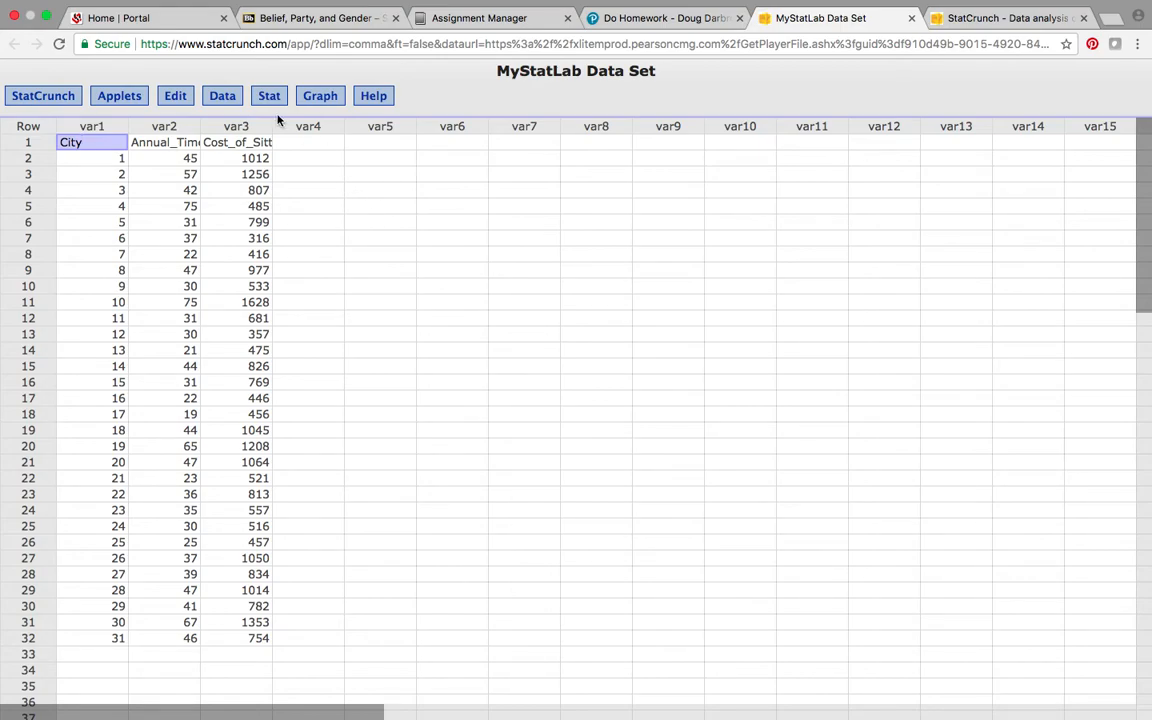
click(176, 96)
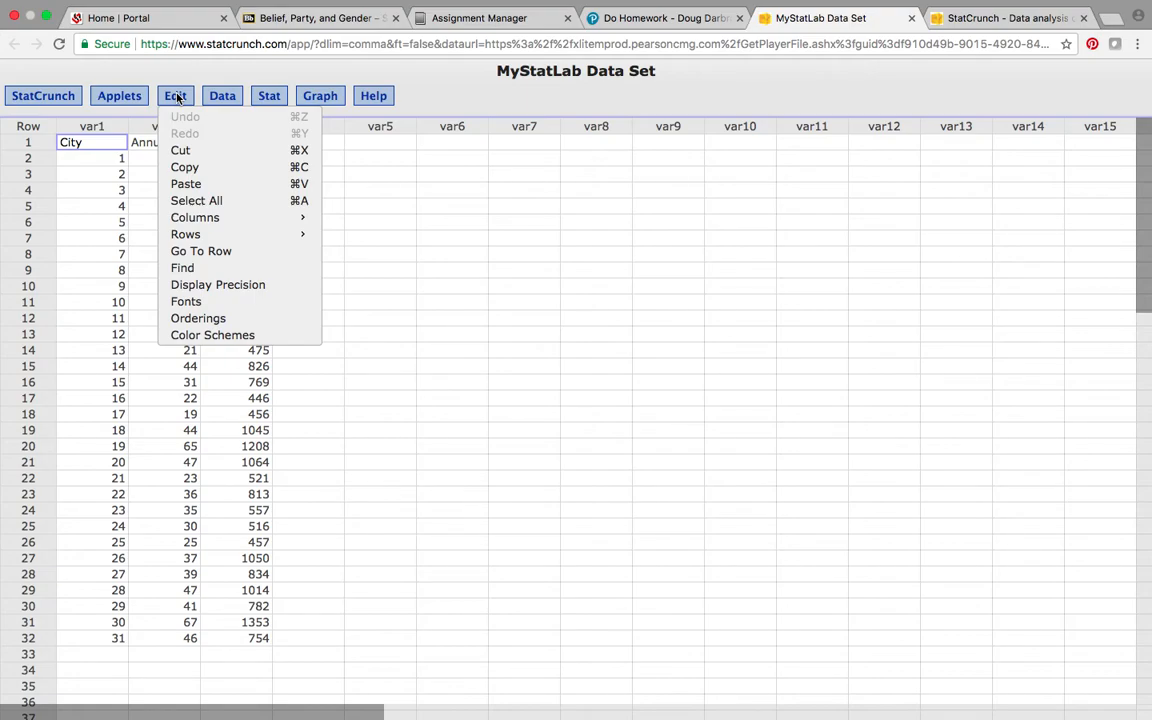
click(222, 97)
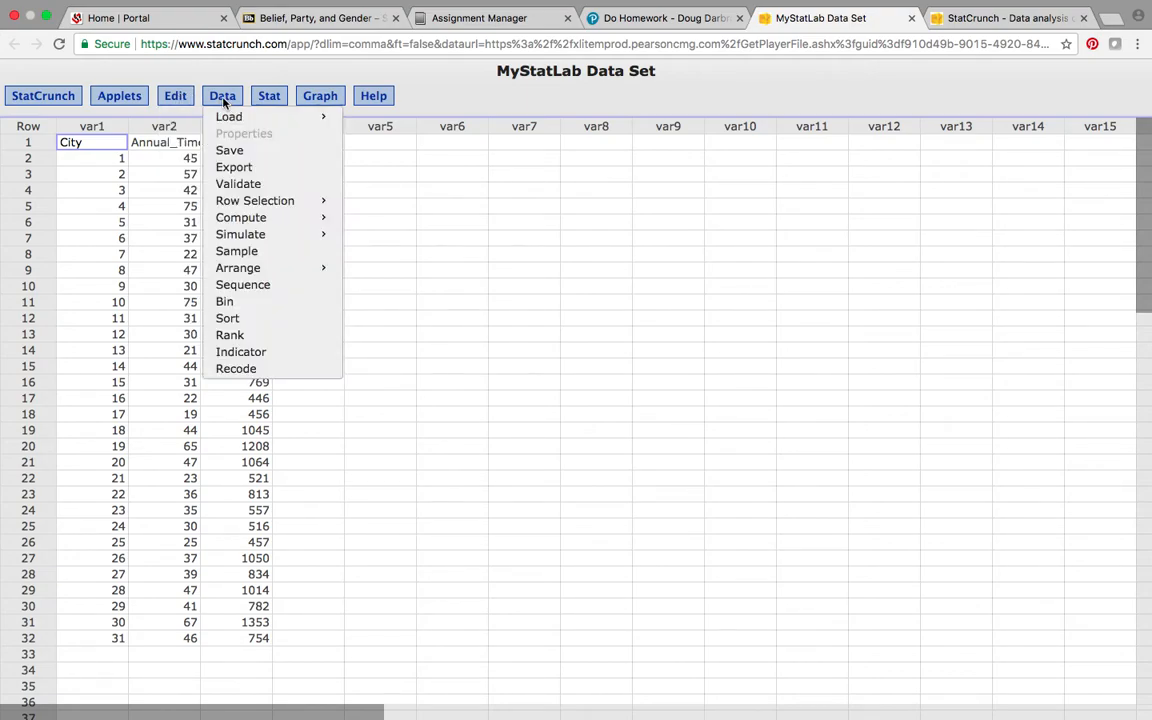
click(240, 303)
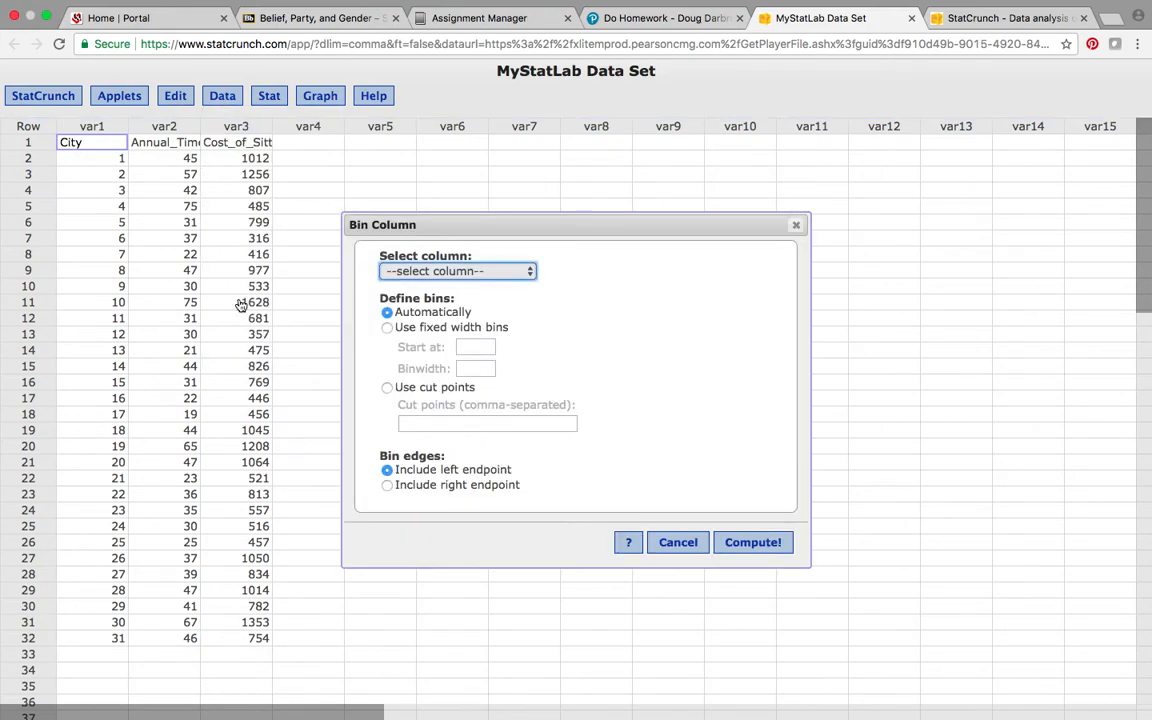
click(523, 274)
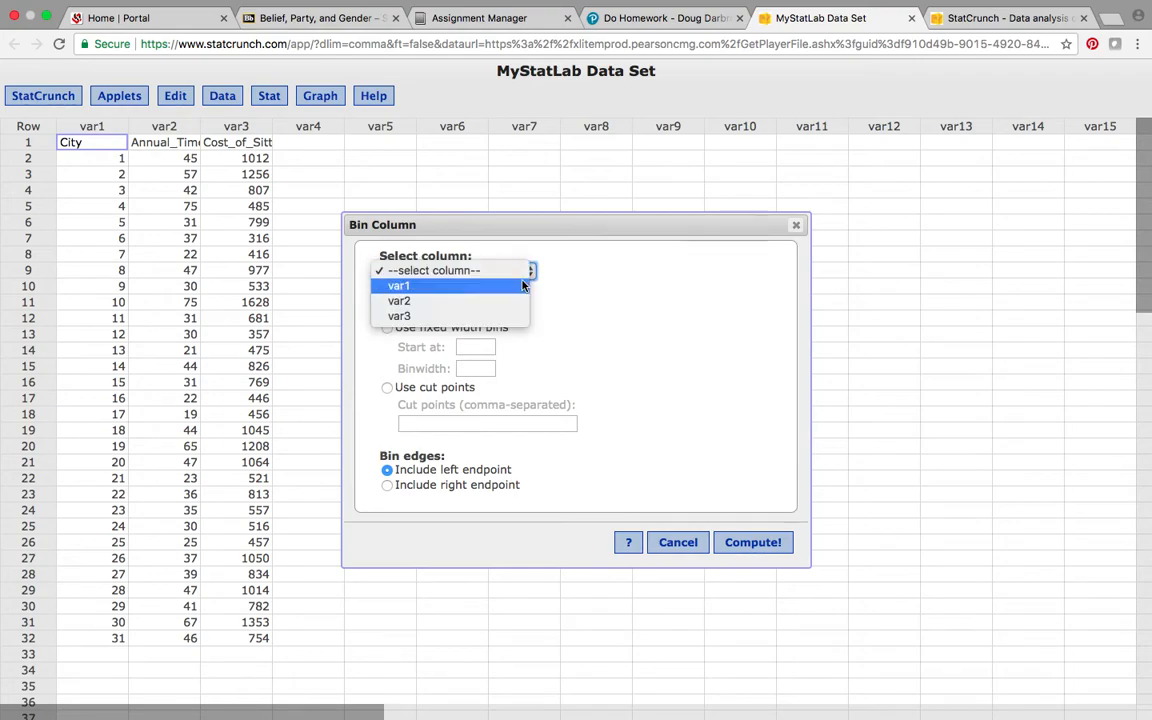
click(519, 301)
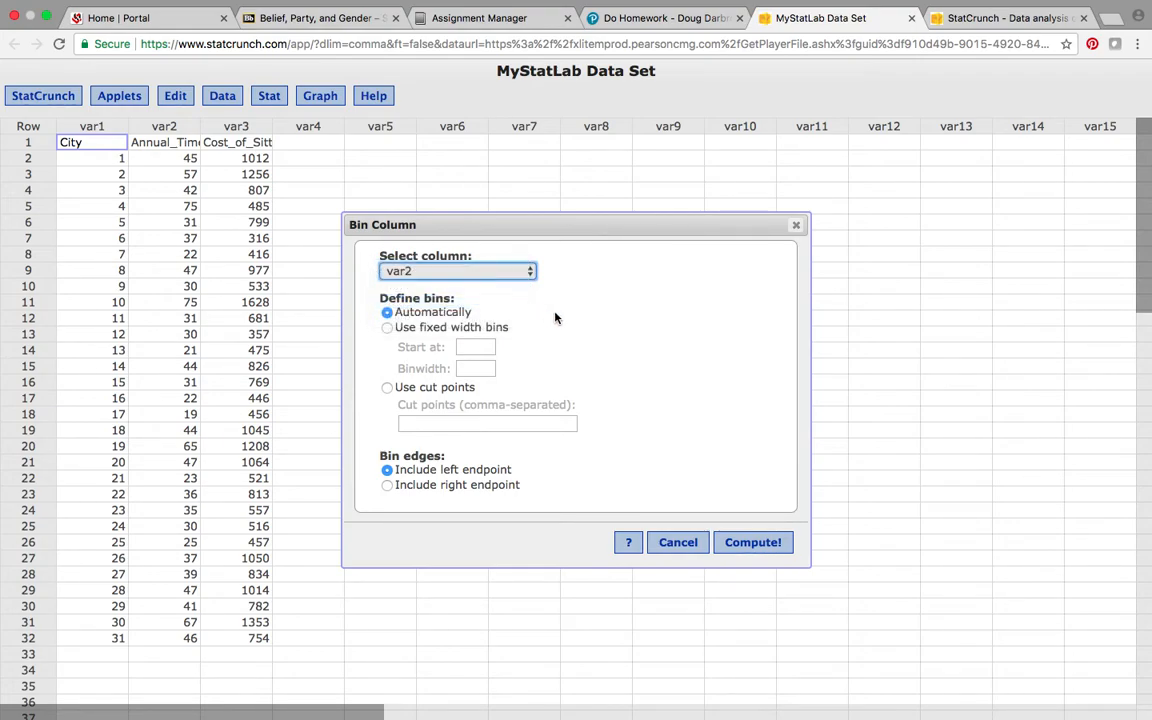
click(387, 328)
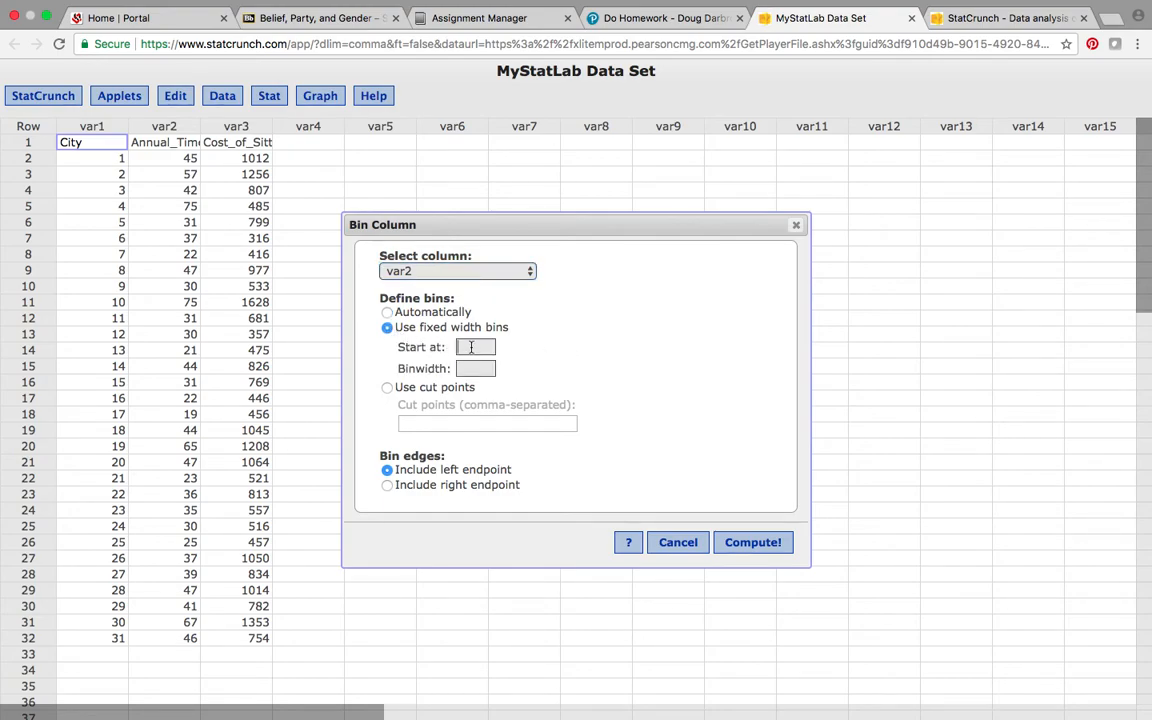
Check the time classes in the homework and set the var2 bins to start at 10 with a binwidth of 10.
click(600, 19)
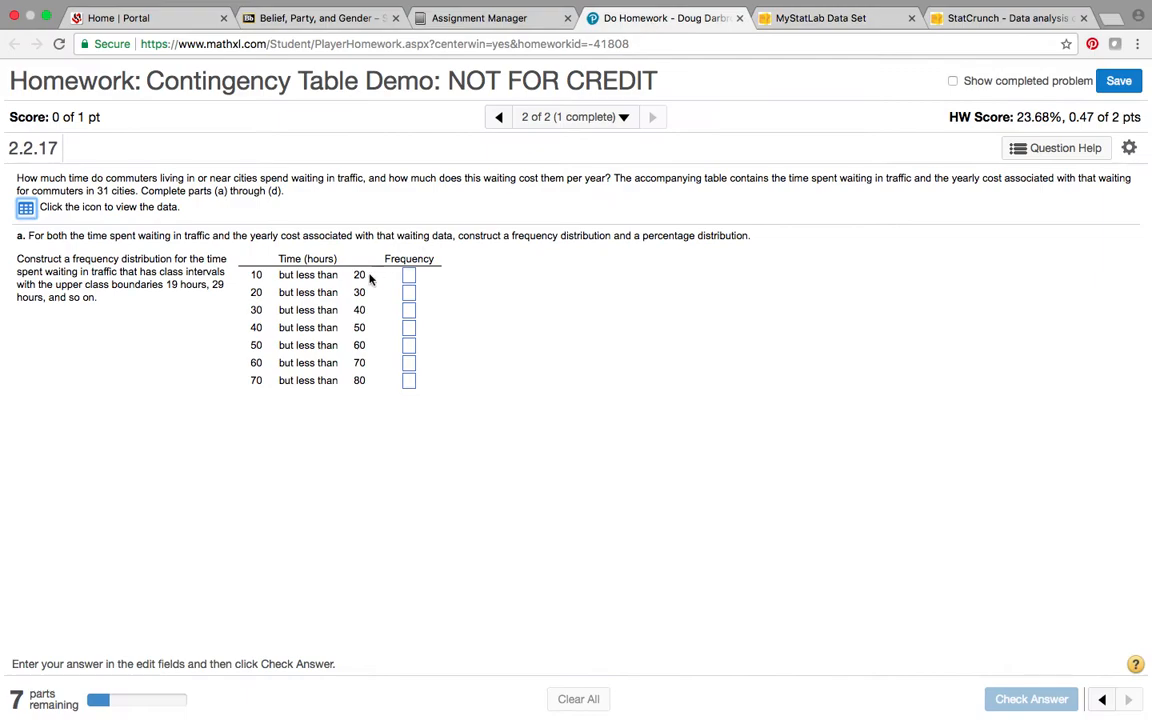
click(779, 18)
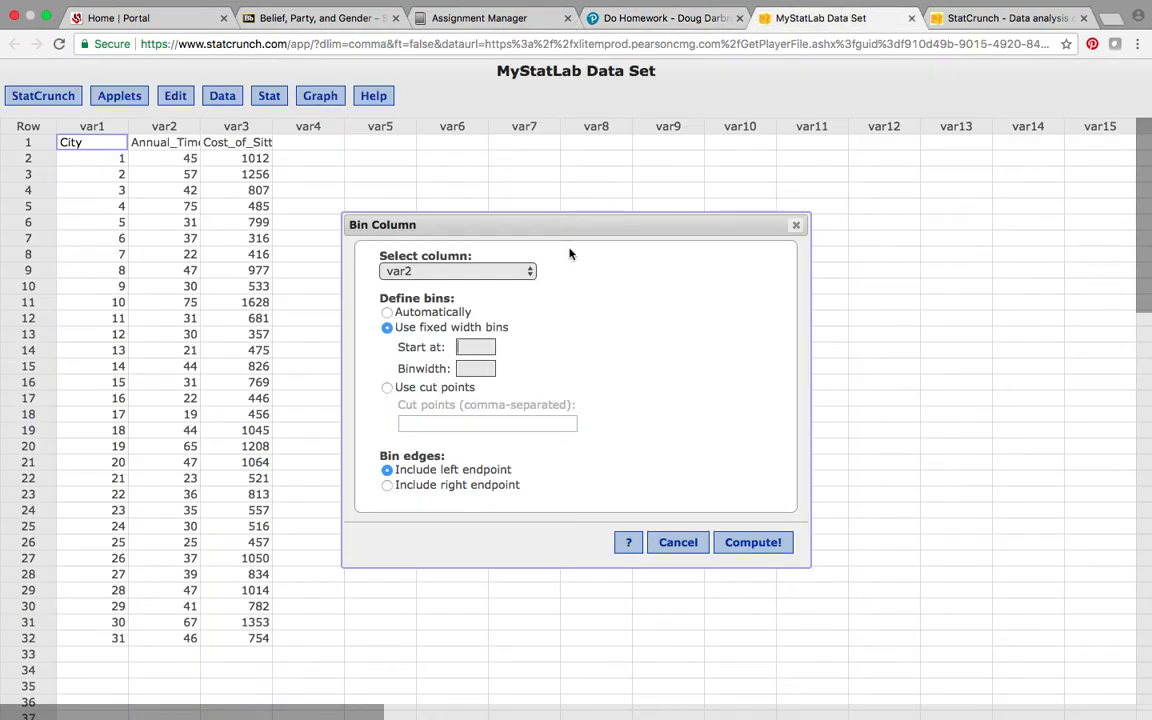
click(468, 349)
text(10)
click(592, 19)
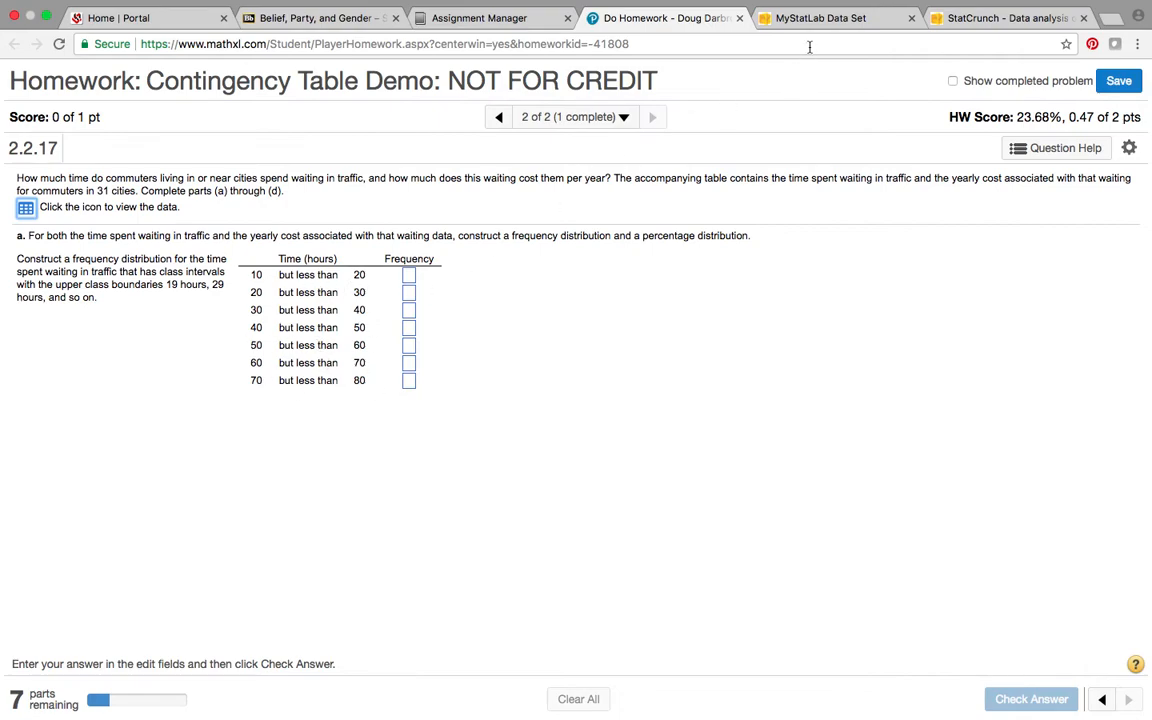
click(829, 21)
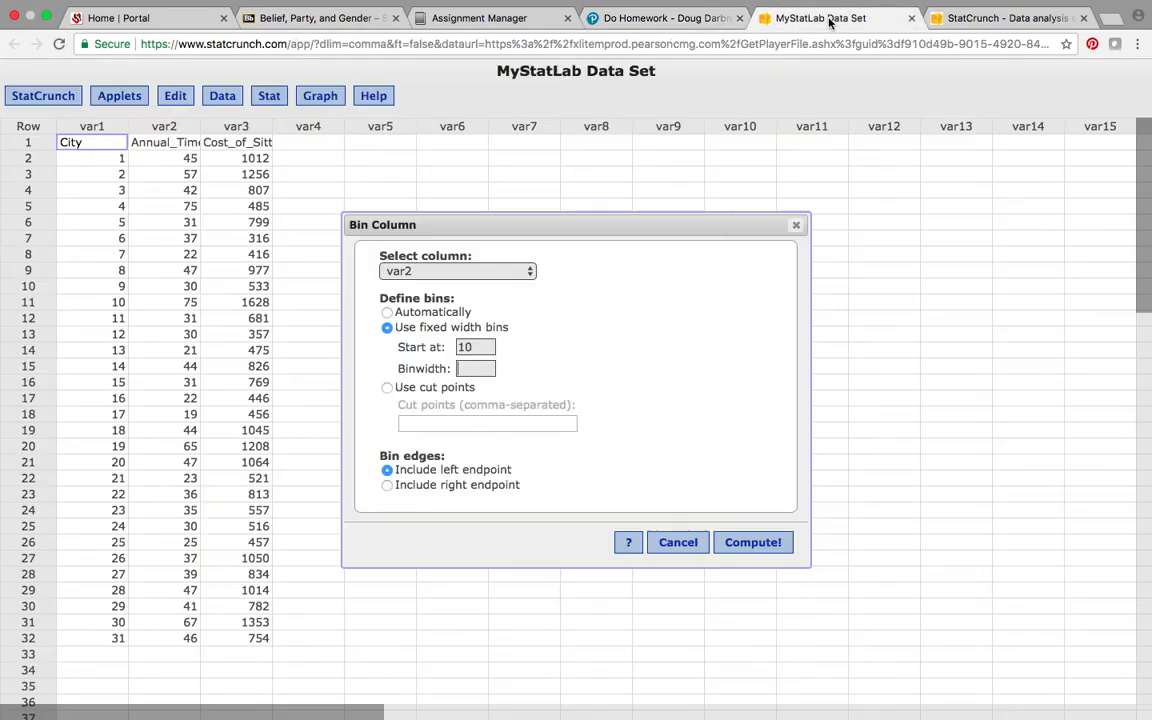
click(466, 369)
text(10)
Recheck the class limits in the homework, keep the left endpoint included in the bins, and compute the binned column.
click(601, 20)
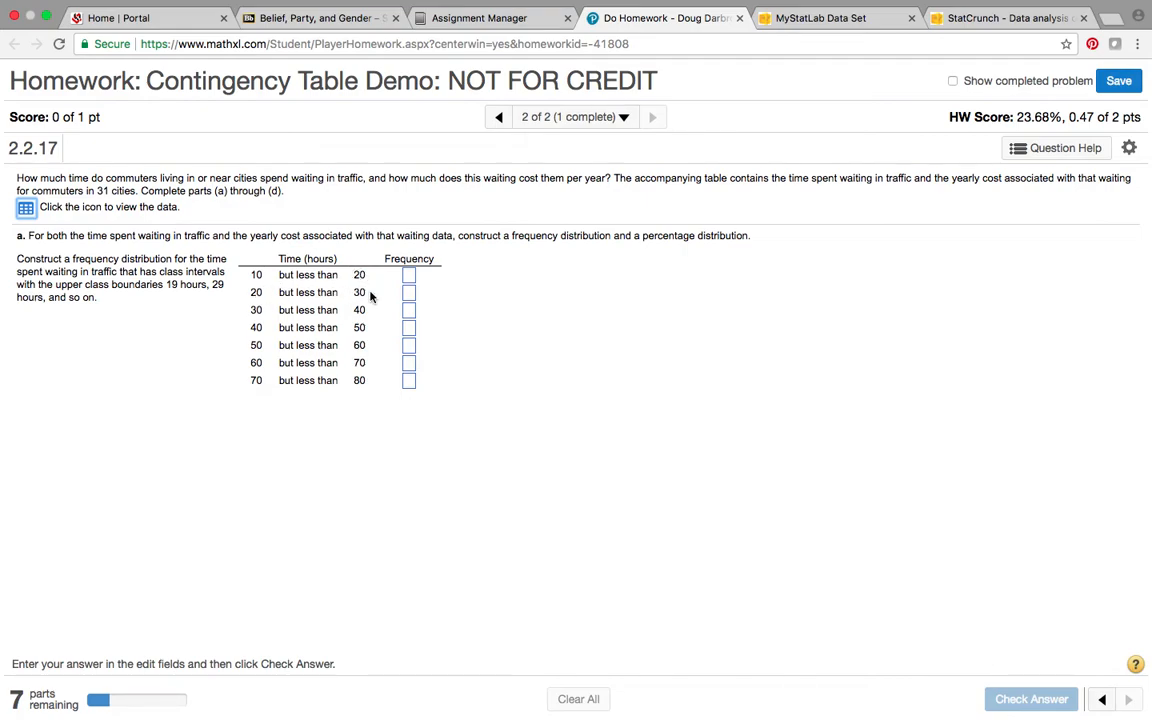
click(819, 24)
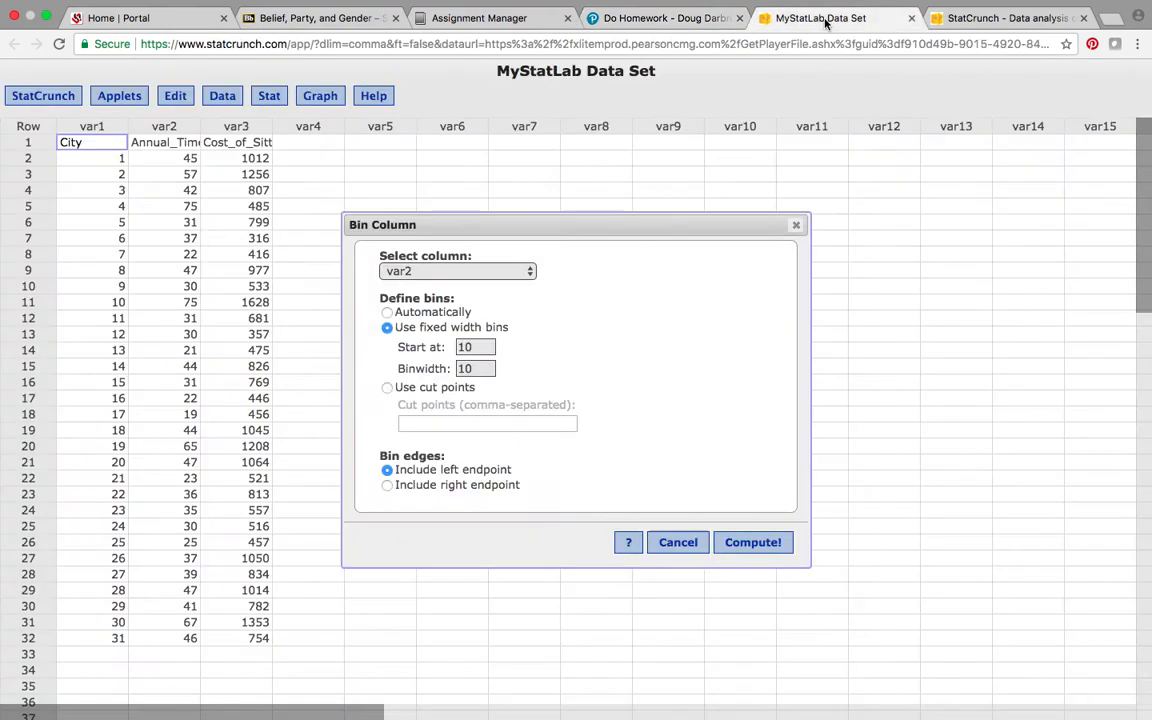
click(388, 485)
click(387, 470)
click(758, 547)
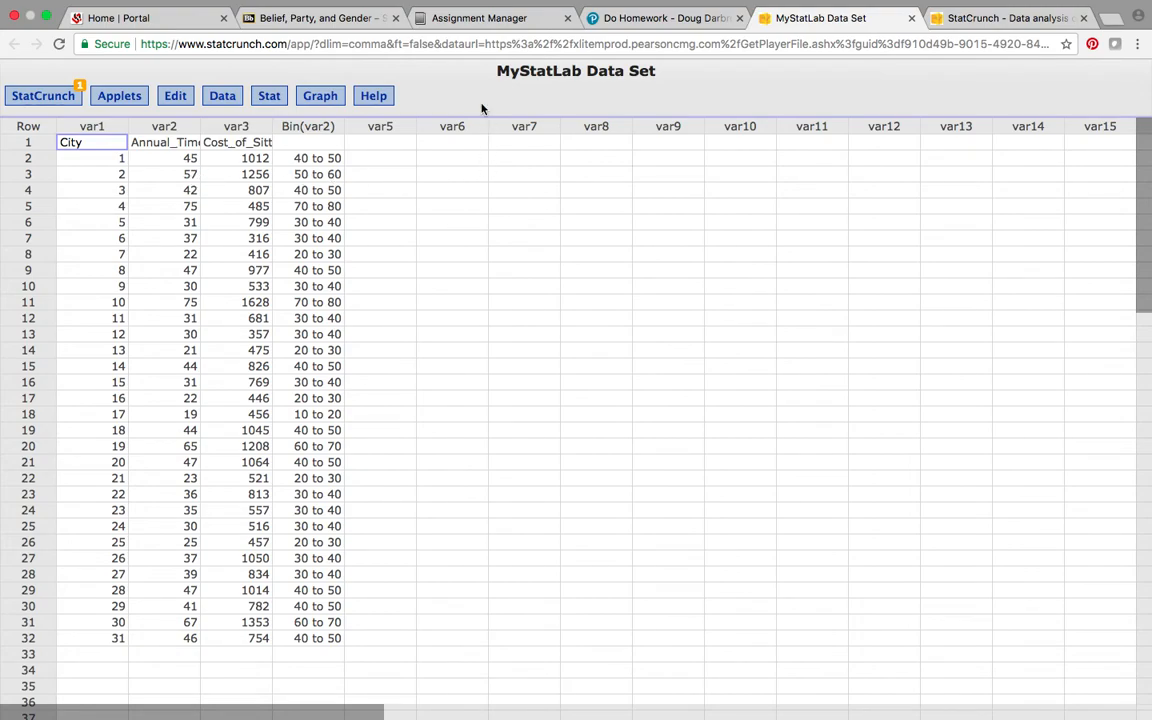
Compute a frequency table for Bin(var2) showing Frequency and Percent of total.
click(270, 97)
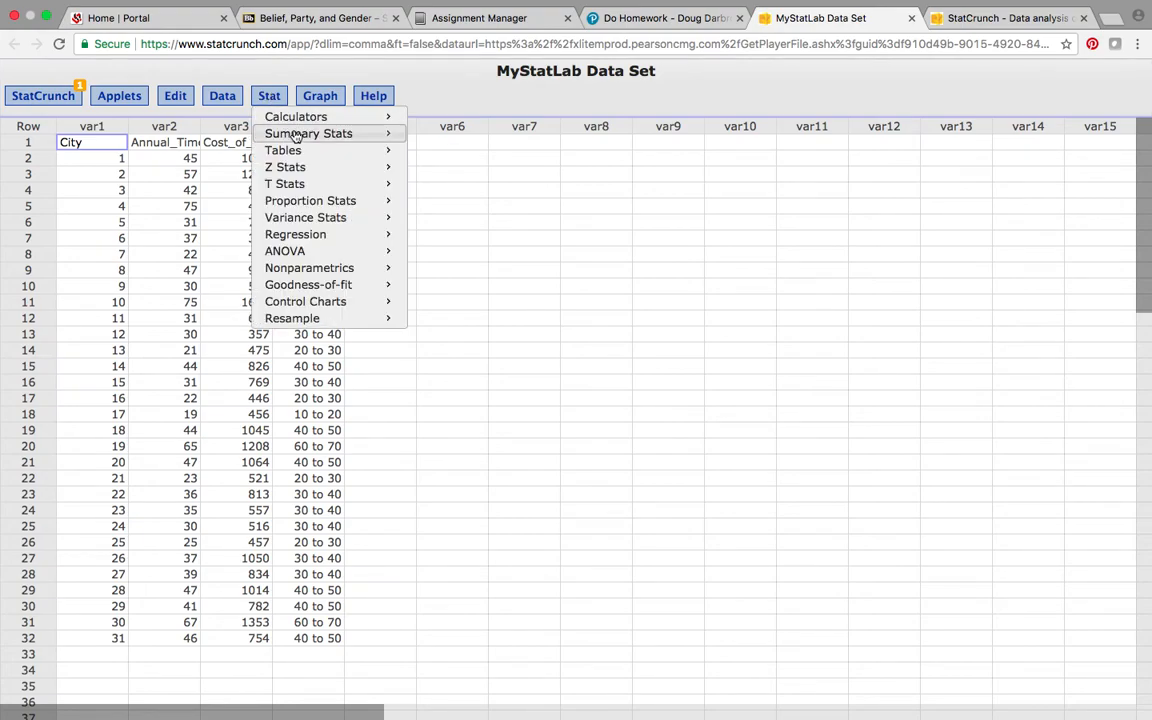
mouse_move(303, 150)
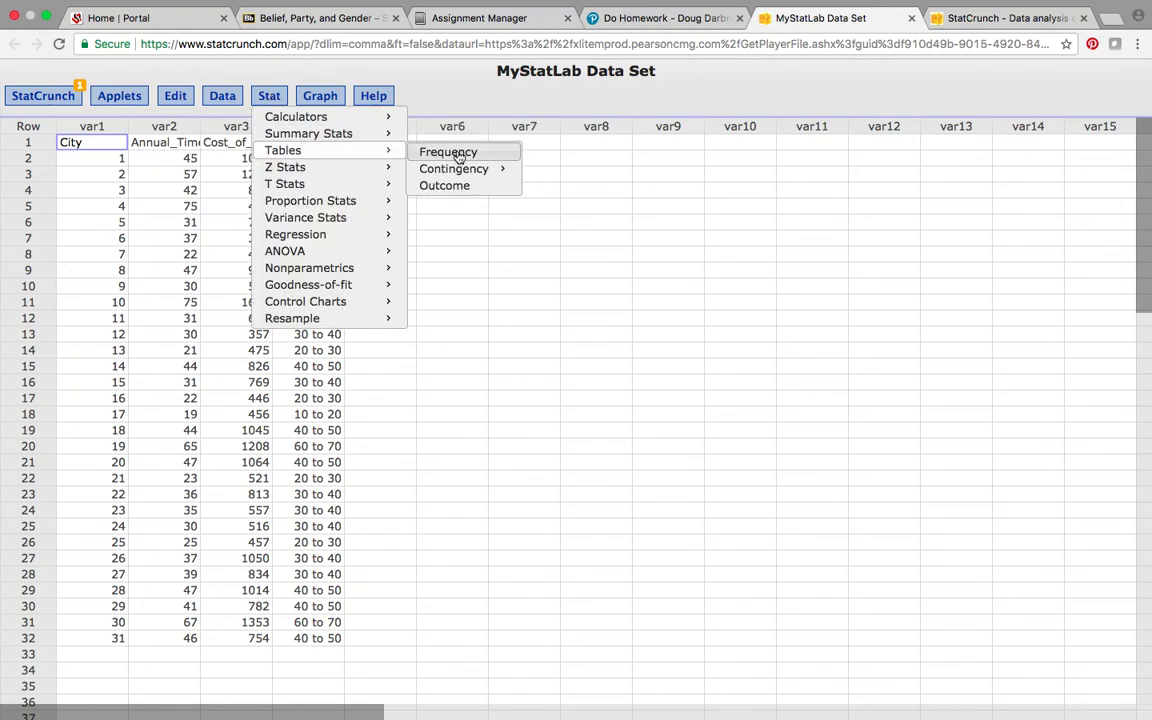
click(458, 155)
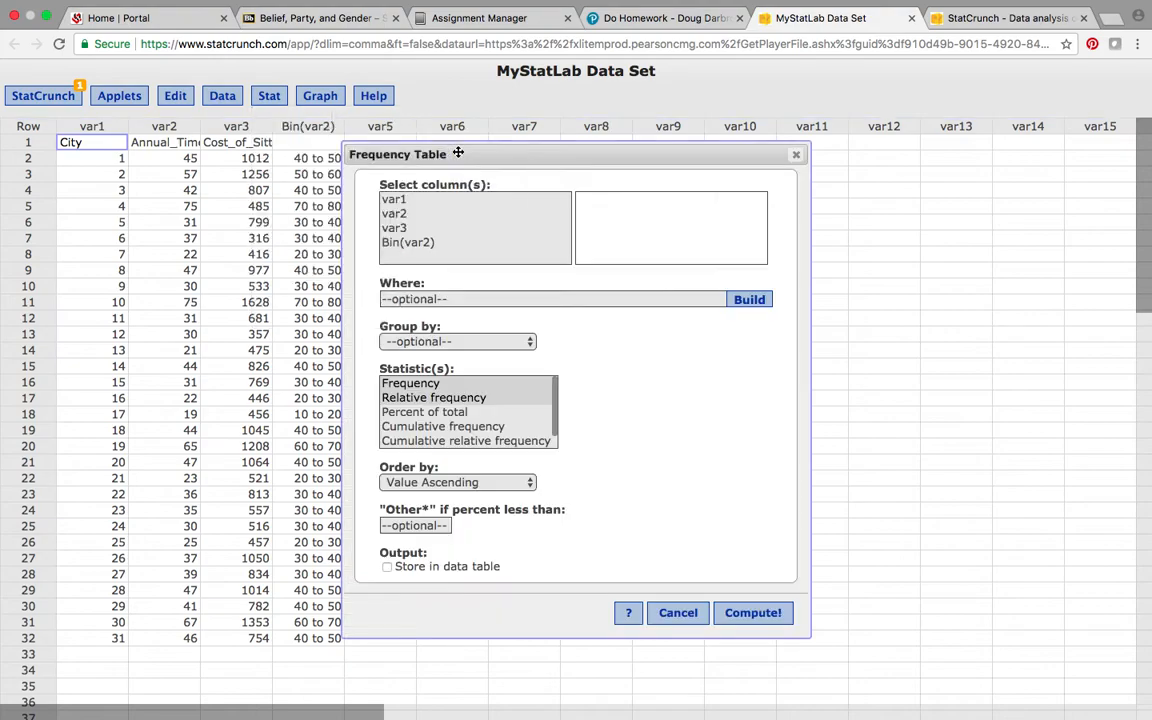
click(408, 243)
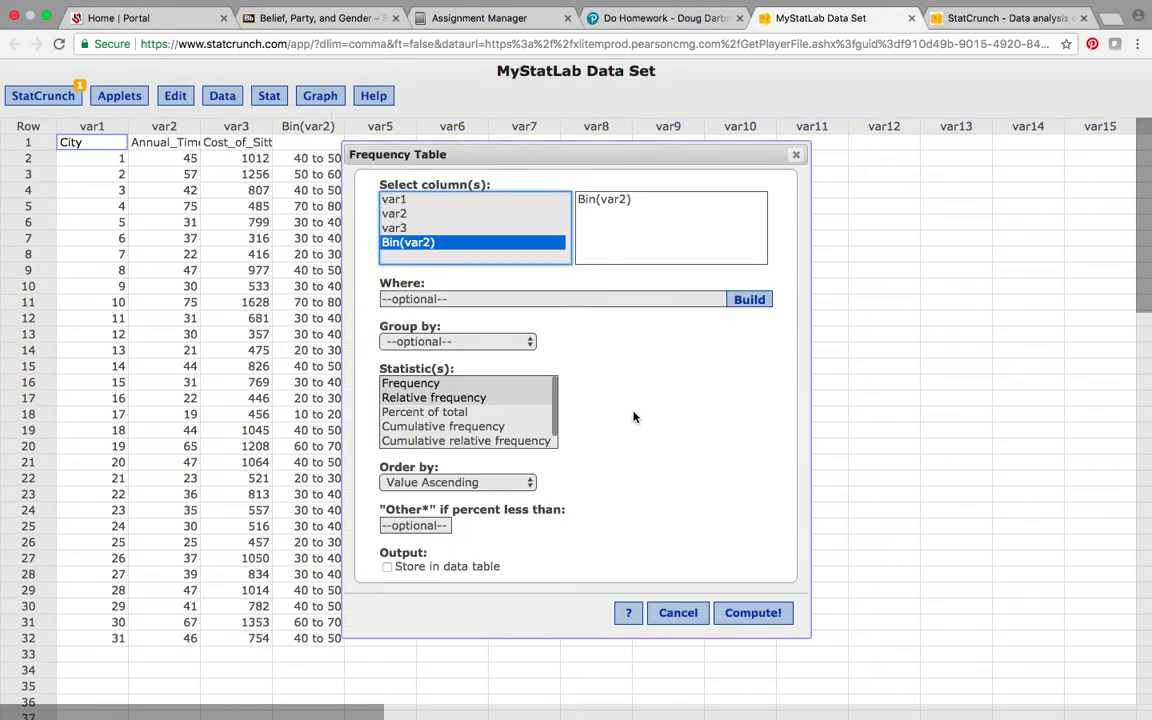
click(424, 386)
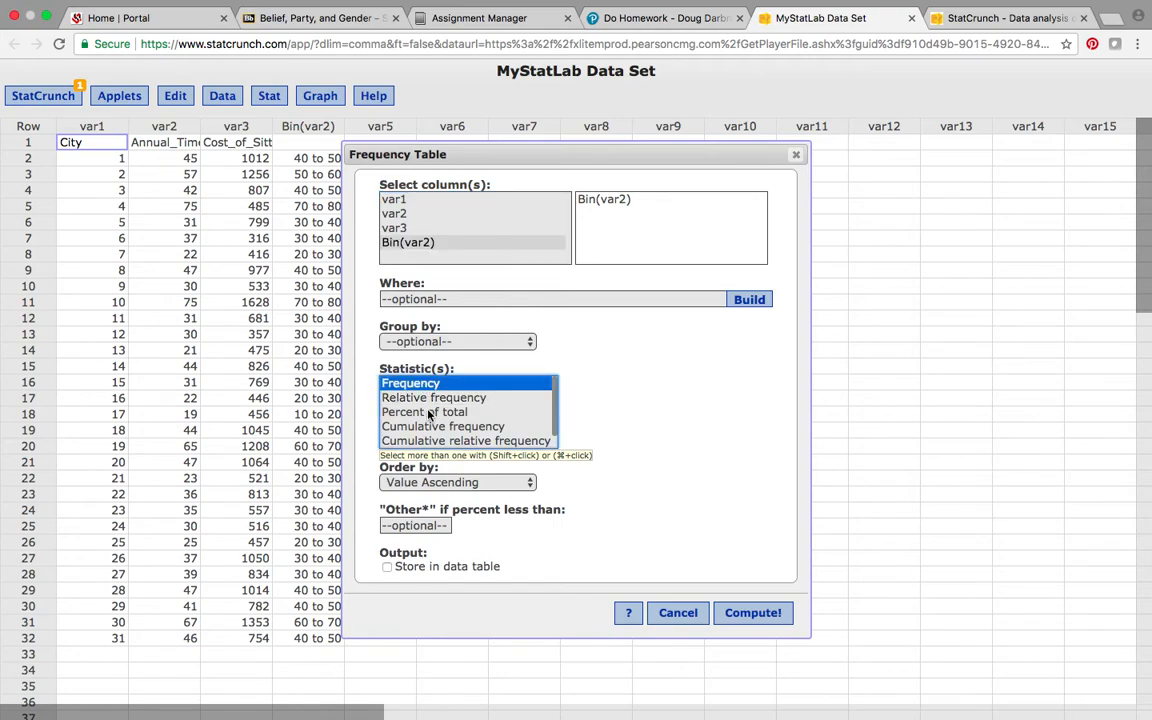
super+click(424, 412)
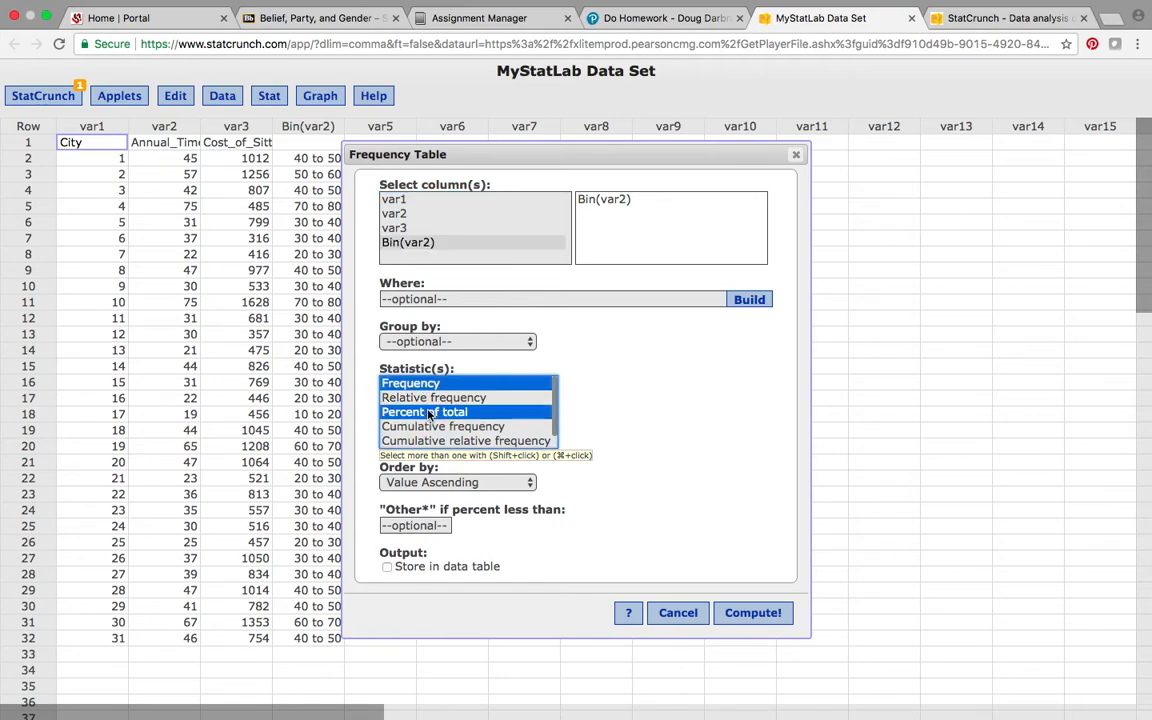
click(753, 613)
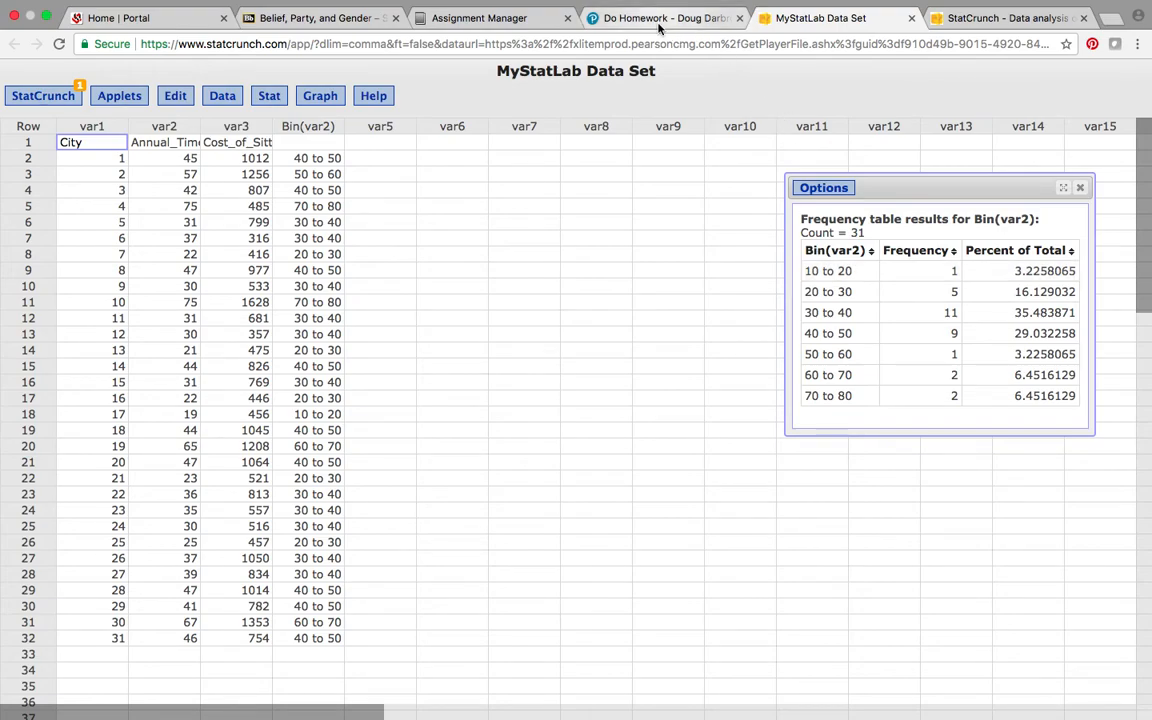
In the homework, enter time frequencies 1, 5 and 11 for the classes 10–20, 20–30 and 30–40, checking the StatCrunch frequency table.
click(658, 20)
click(409, 276)
text(1)
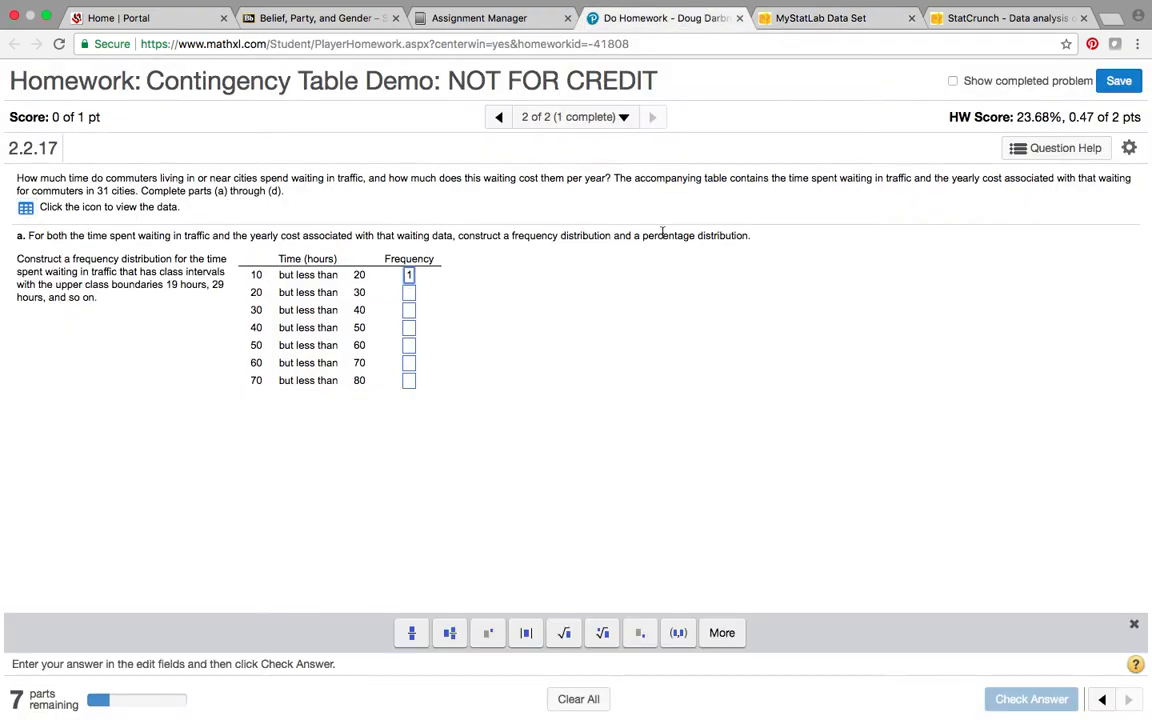
click(845, 18)
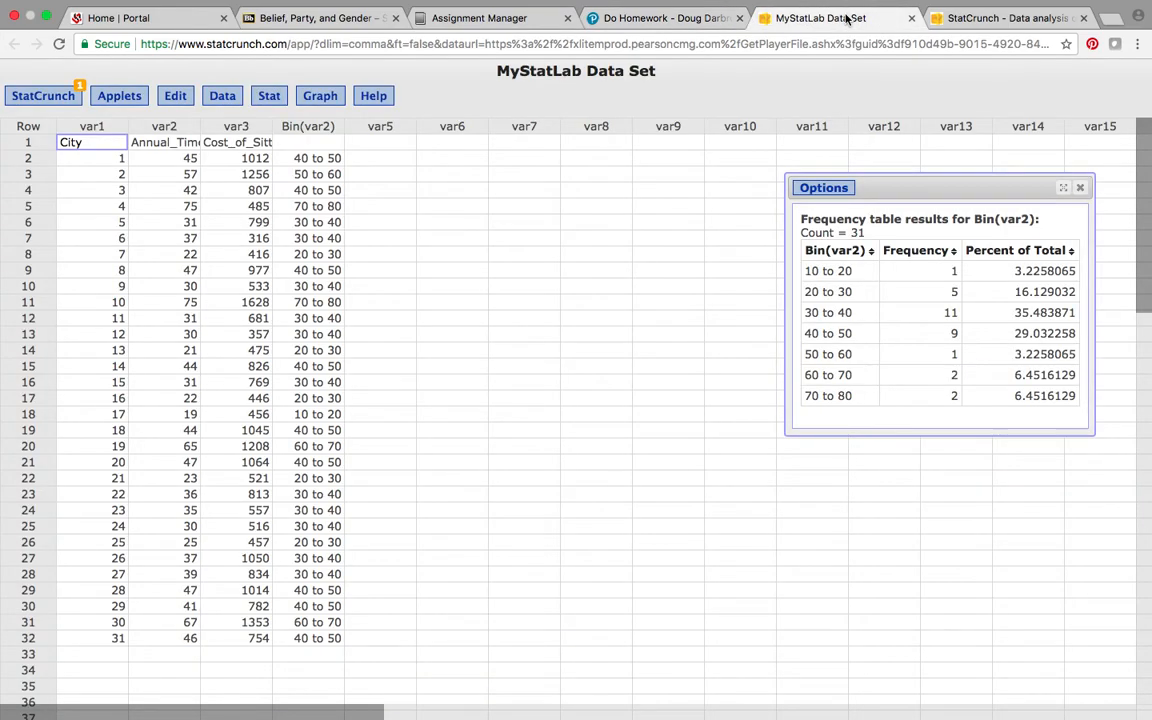
click(647, 20)
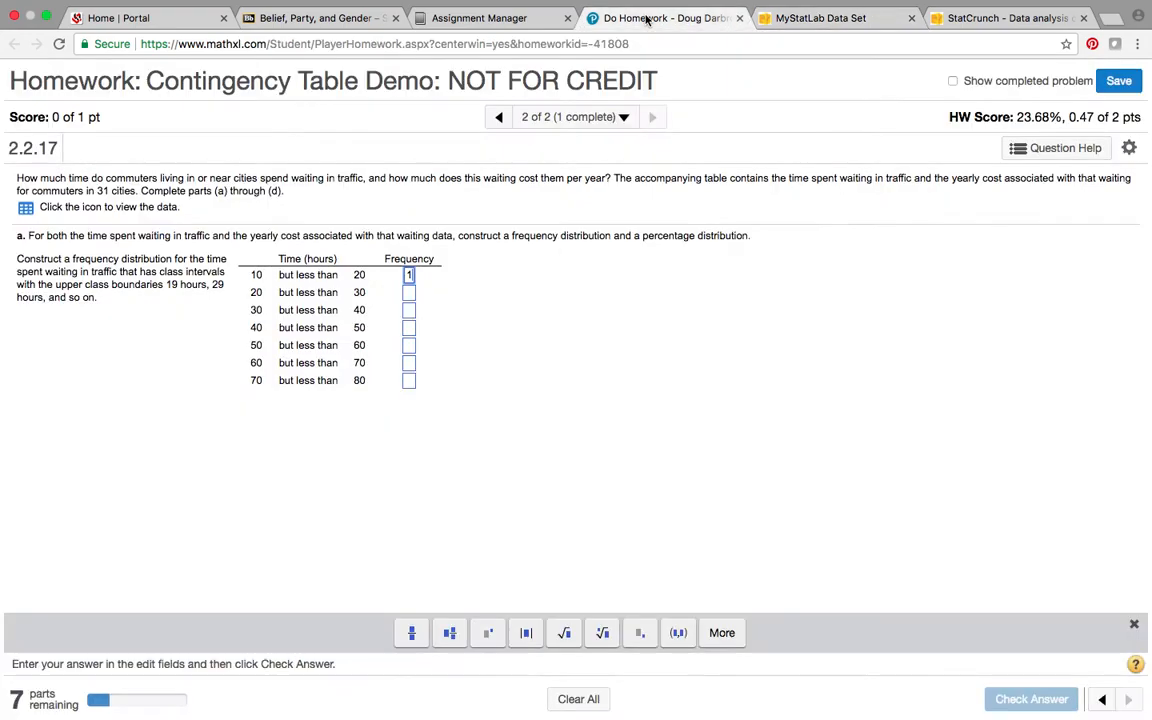
click(411, 297)
text(5)
text(11)
key(BackSpace)
key(BackSpace)
click(409, 310)
text(11)
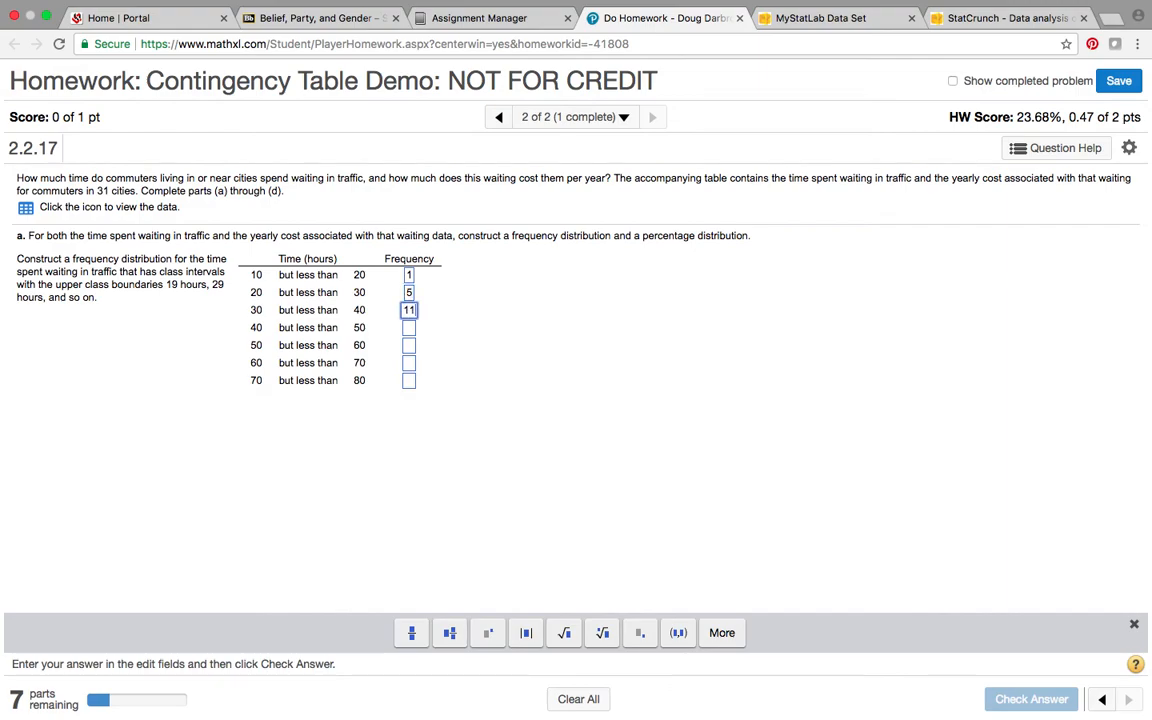
Enter frequencies 9, 1, 2 and 2 for the time classes from 40 to 80 hours and submit the answer for checking.
click(409, 327)
text(9)
click(409, 345)
text(1)
click(409, 363)
text(2)
click(409, 380)
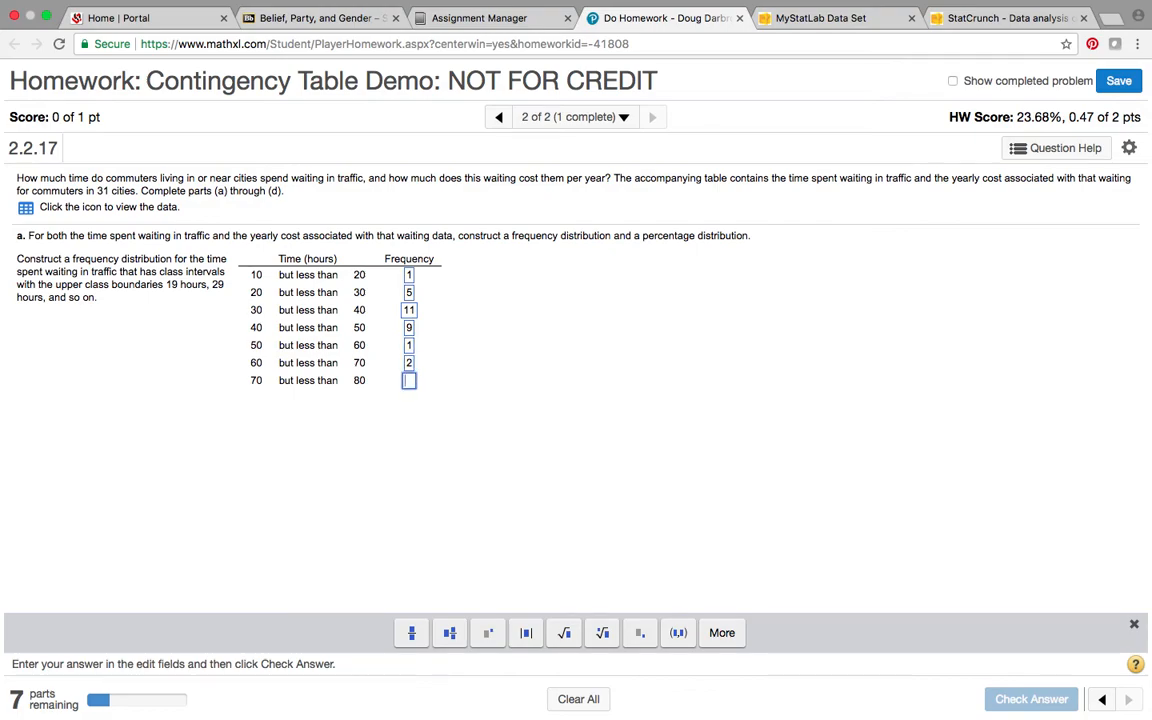
text(2)
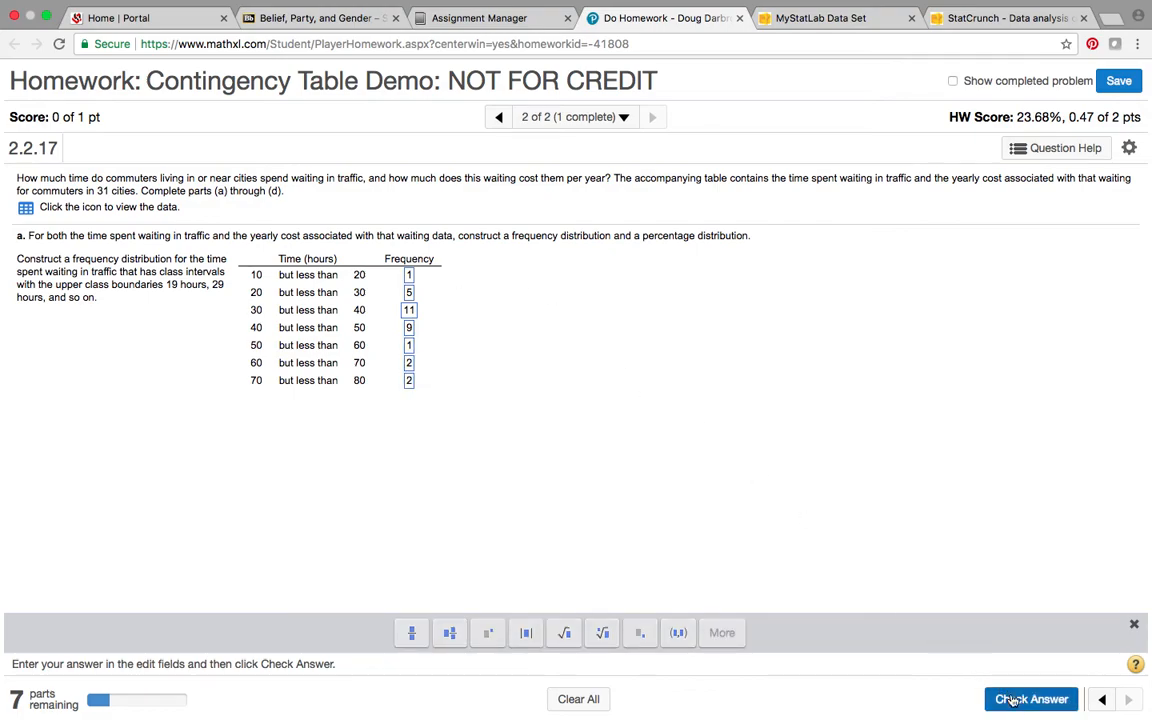
click(1020, 699)
click(577, 450)
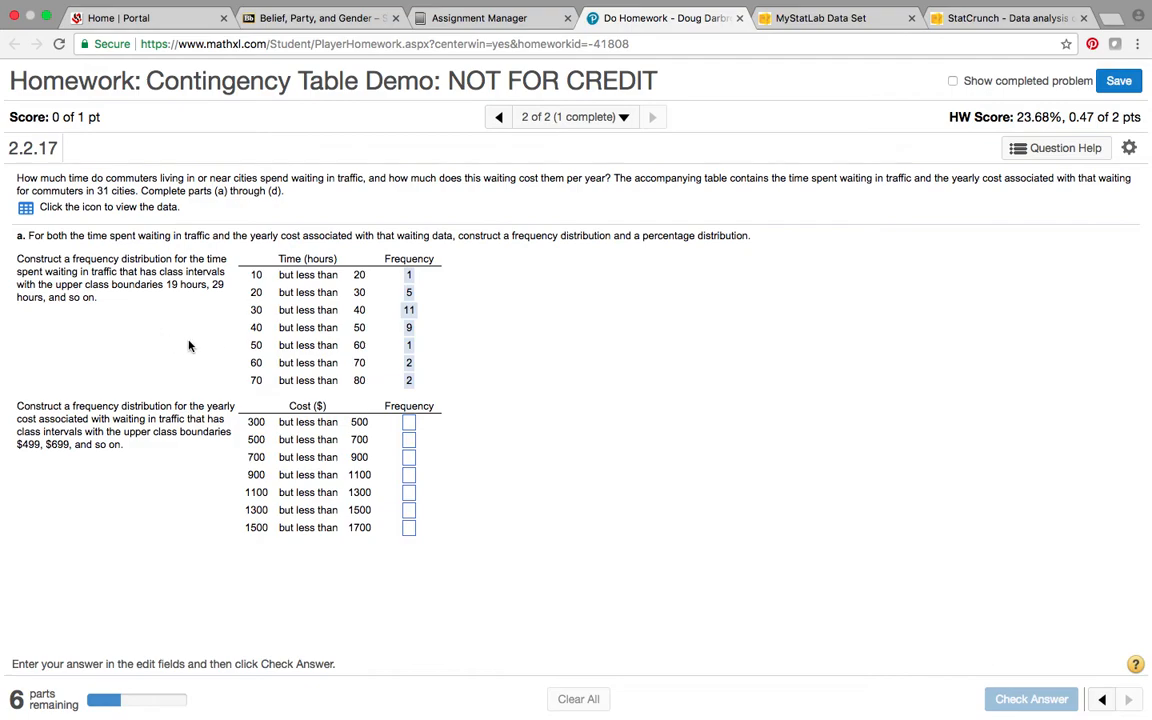
Review the commuter data in the homework, and close the Bin(var2) frequency results in StatCrunch.
click(28, 209)
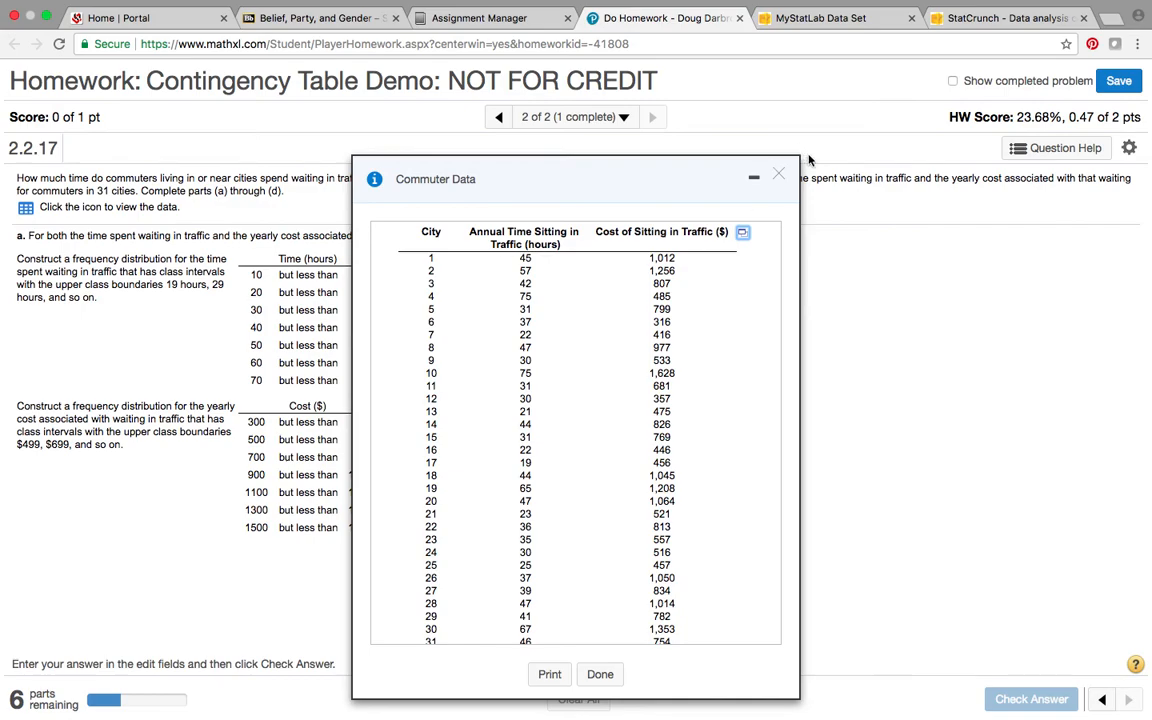
click(699, 153)
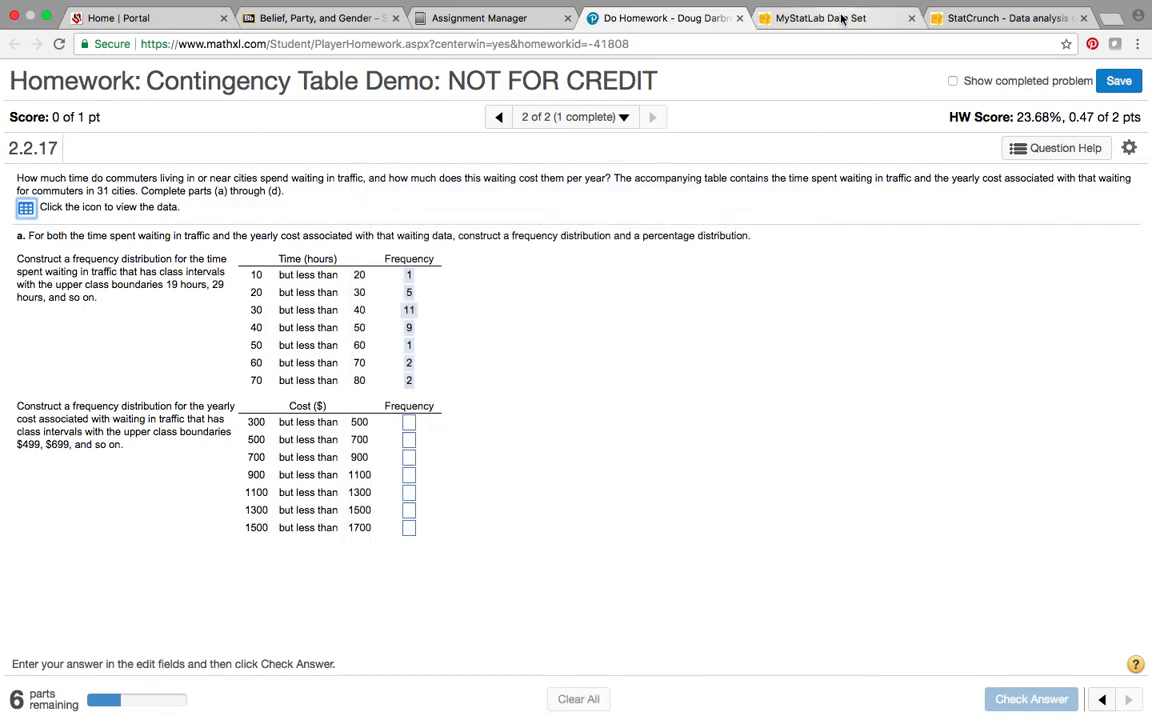
click(830, 18)
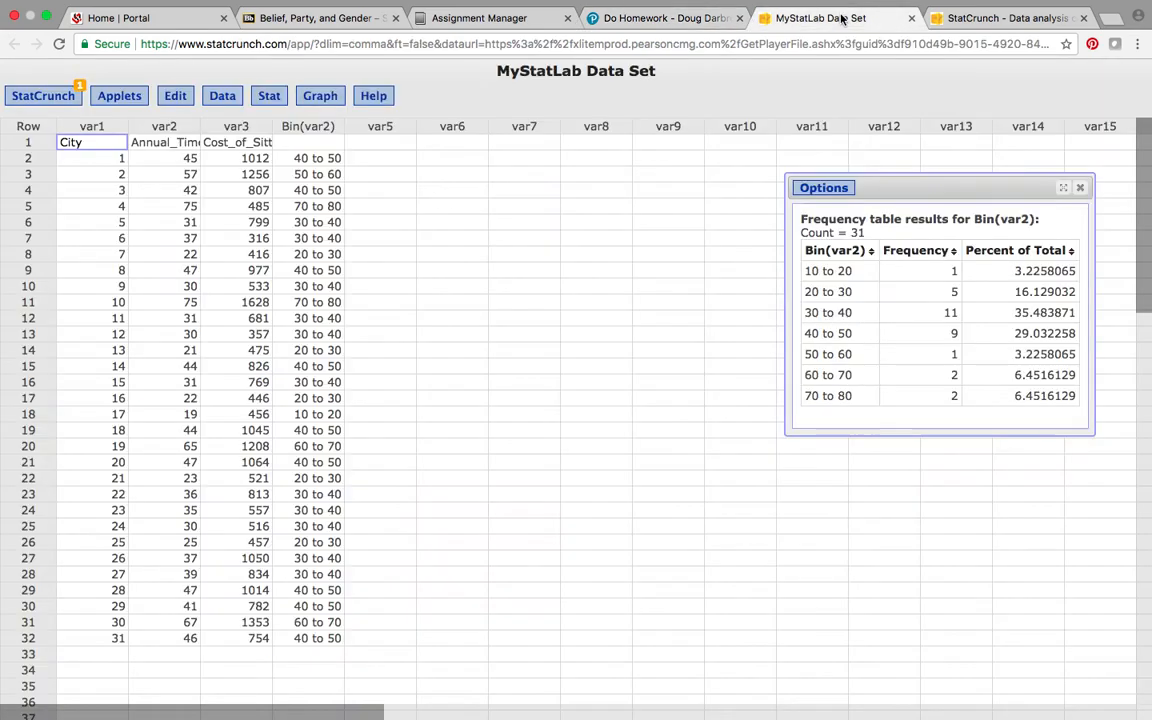
click(1080, 188)
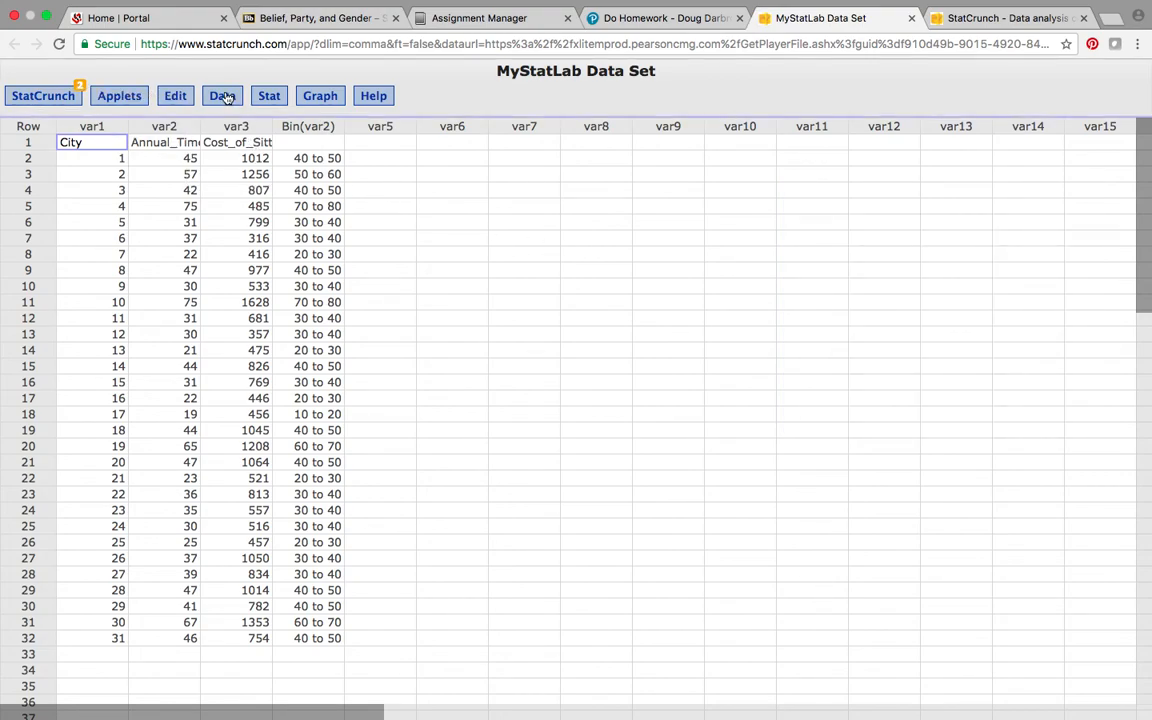
Set up a binning of column var3 using fixed width bins.
click(223, 96)
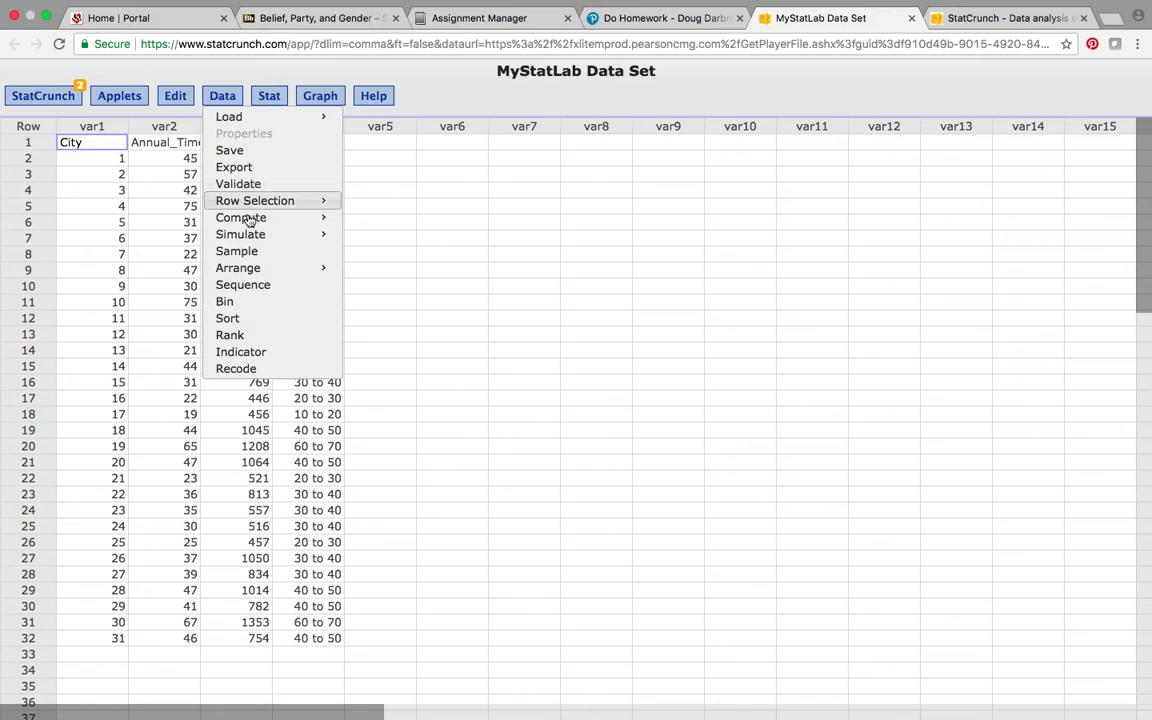
click(254, 304)
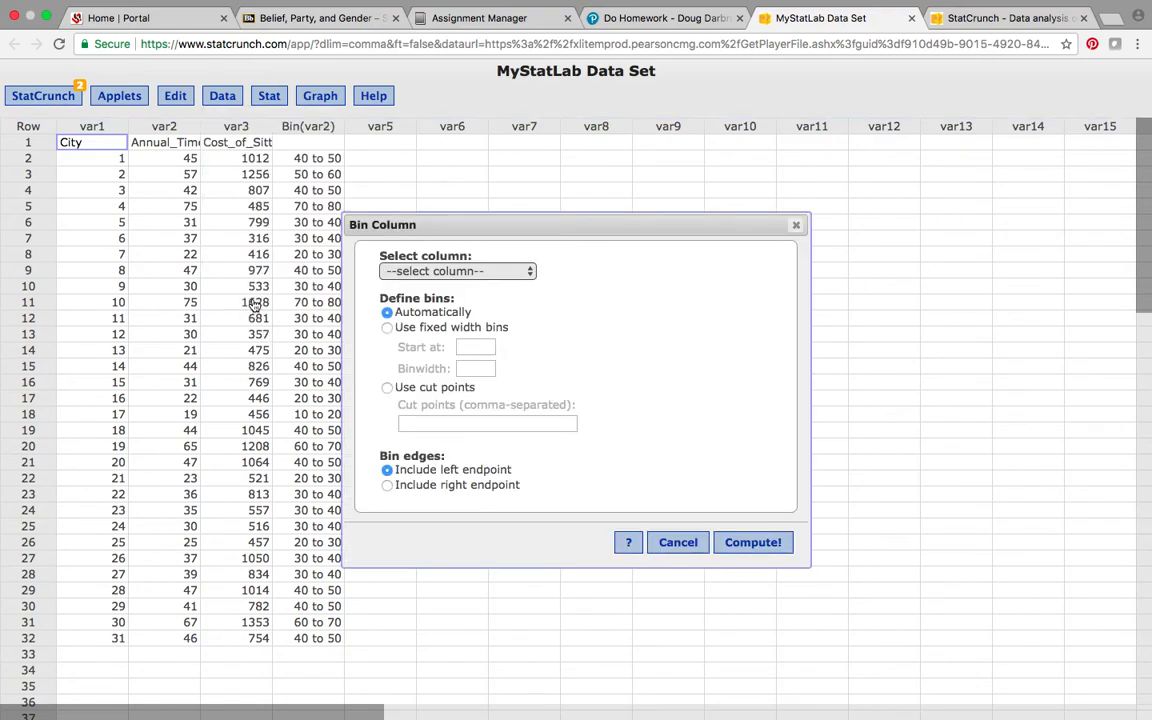
click(515, 276)
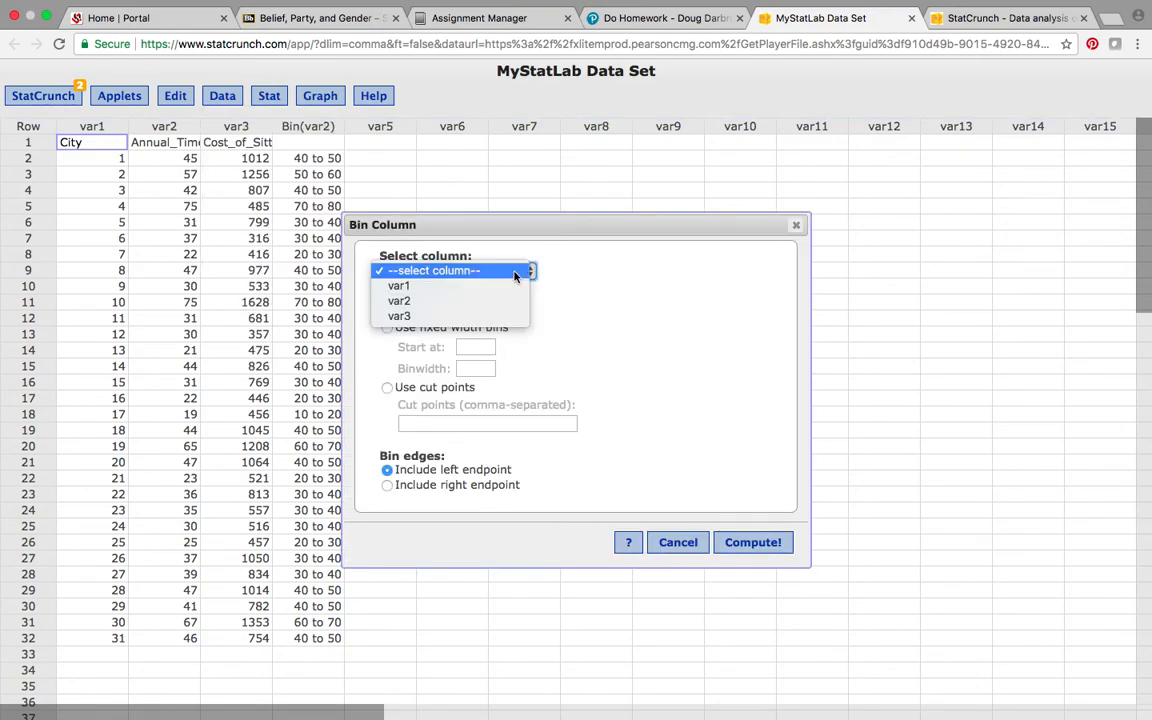
click(485, 322)
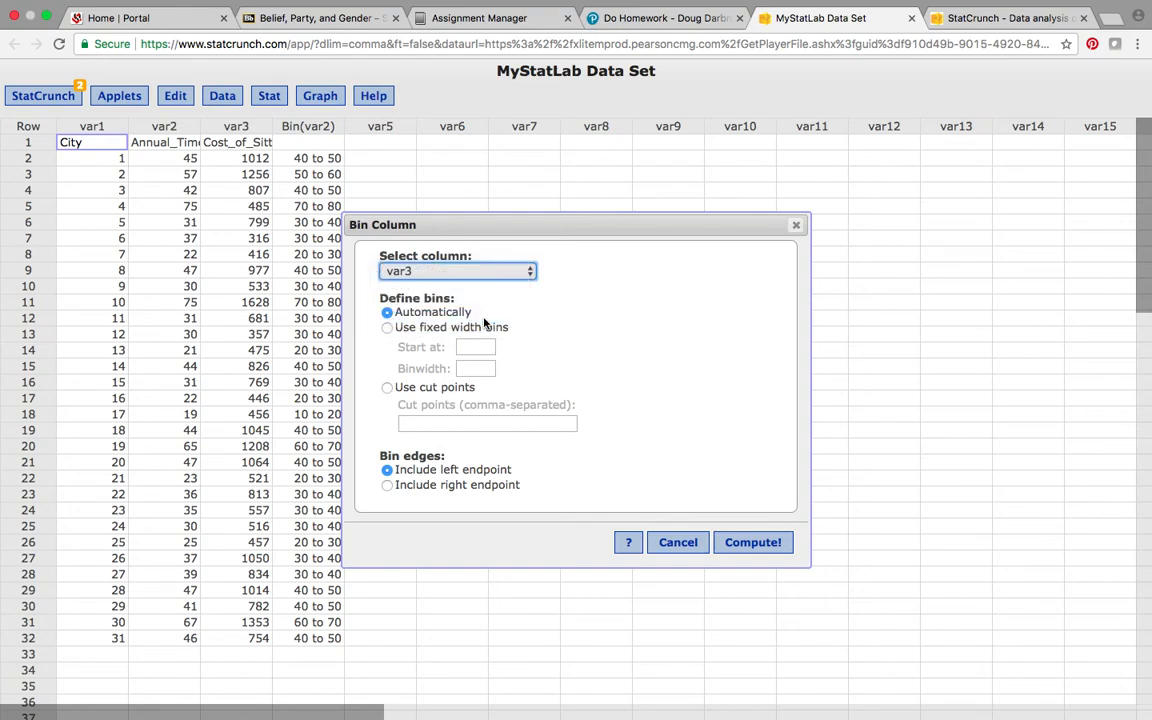
click(387, 329)
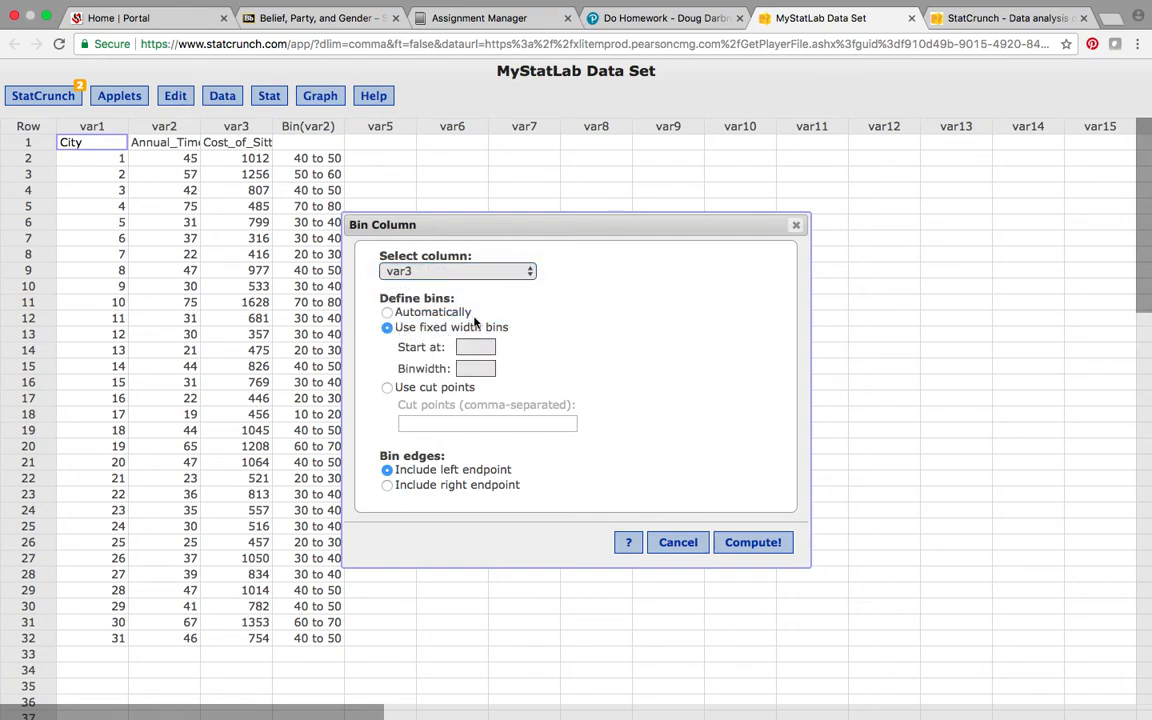
Check the cost classes in the homework and compute the var3 bins starting at 300 with a binwidth of 200.
click(657, 19)
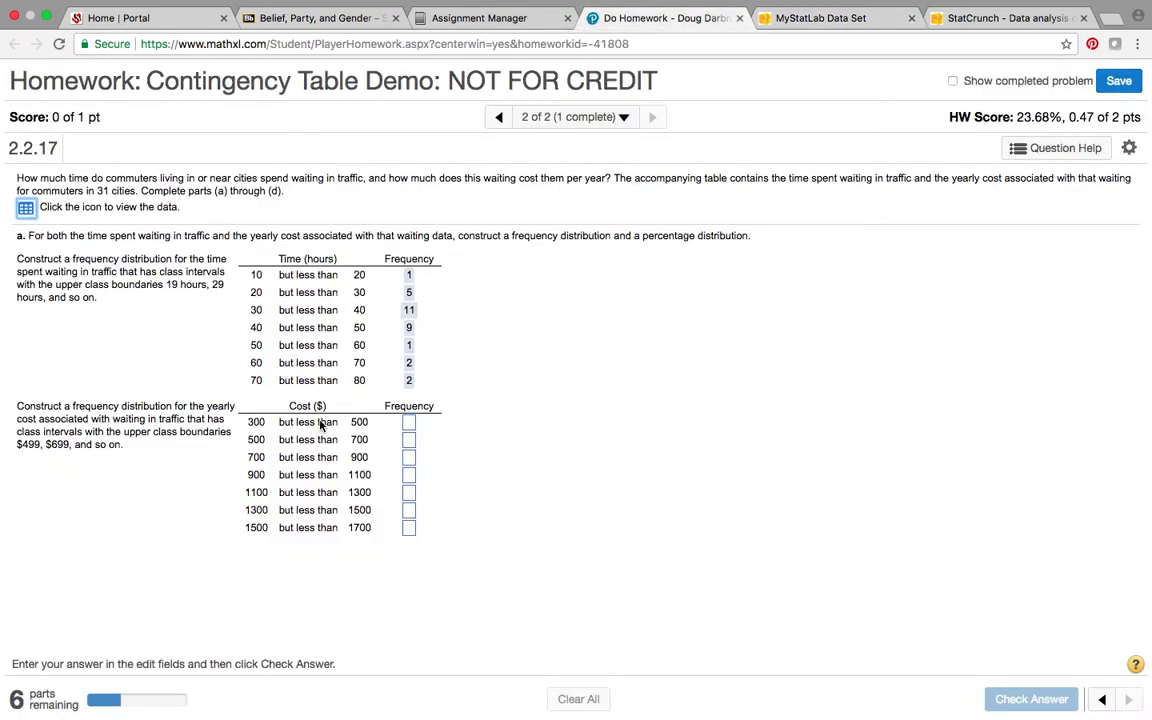
click(790, 18)
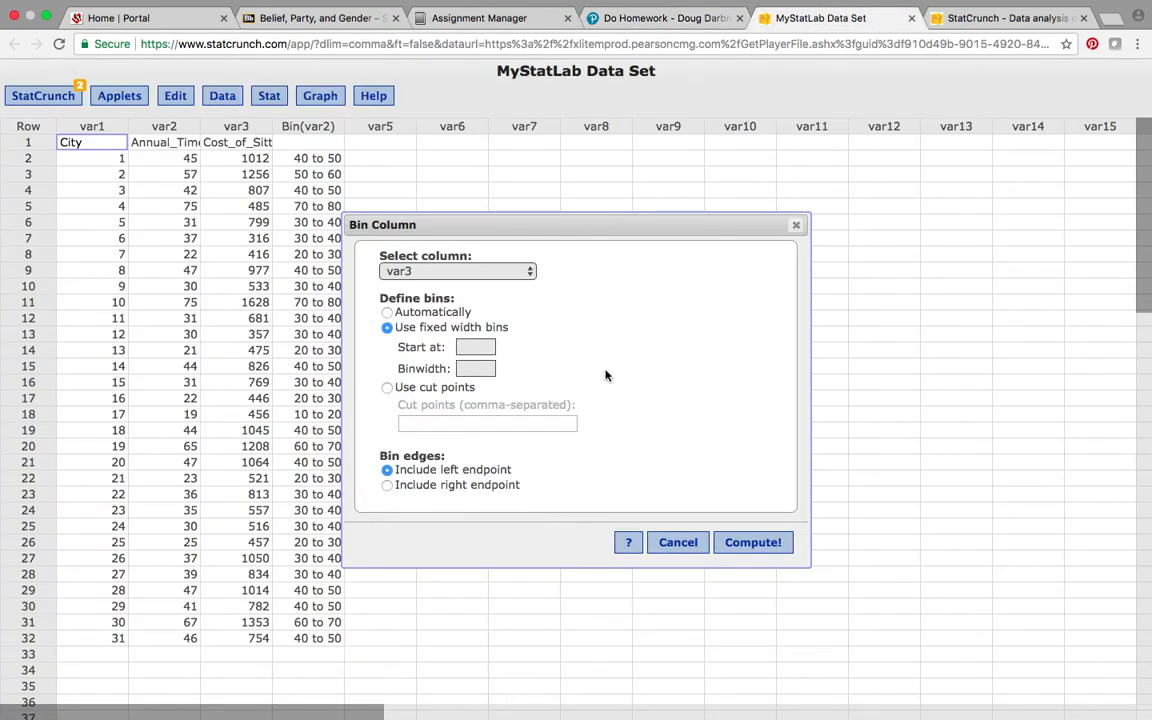
click(457, 369)
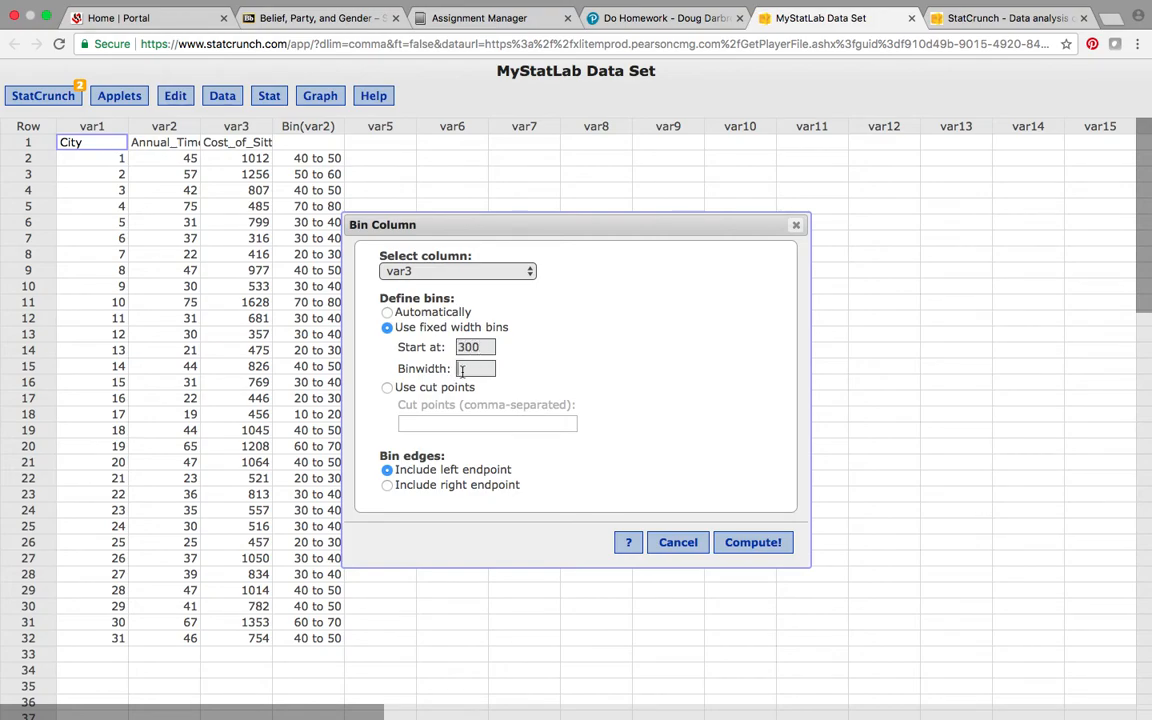
click(665, 19)
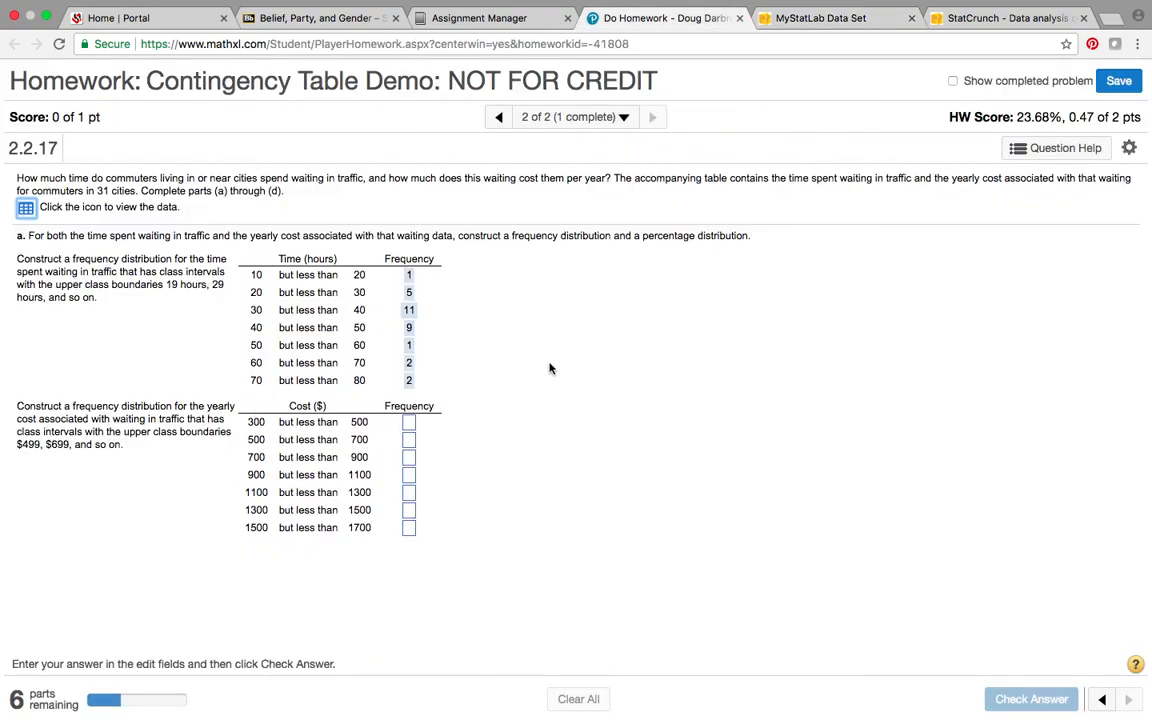
click(848, 18)
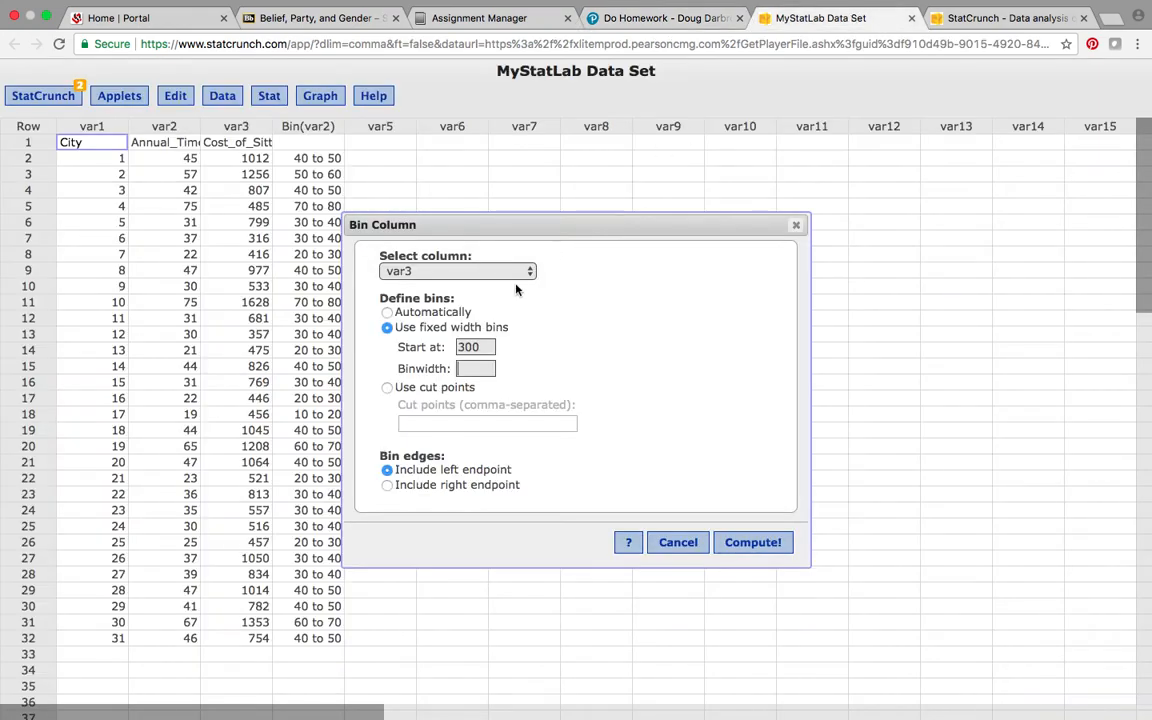
click(470, 371)
text(200)
click(707, 389)
click(753, 543)
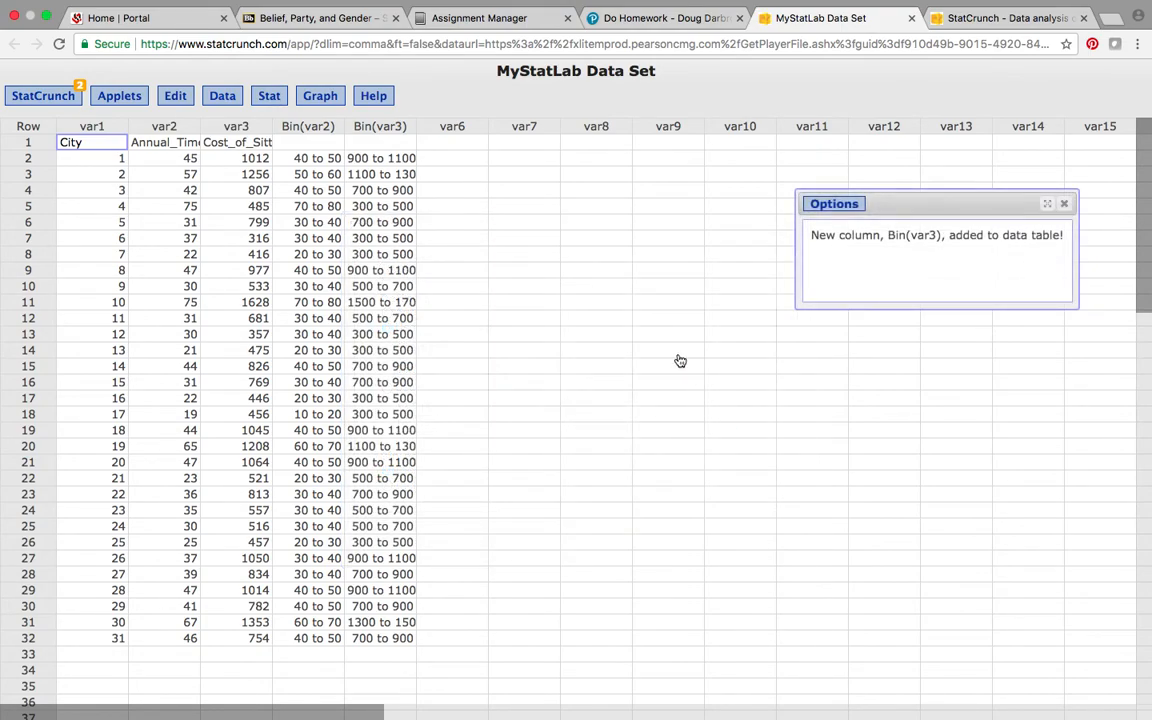
click(1063, 204)
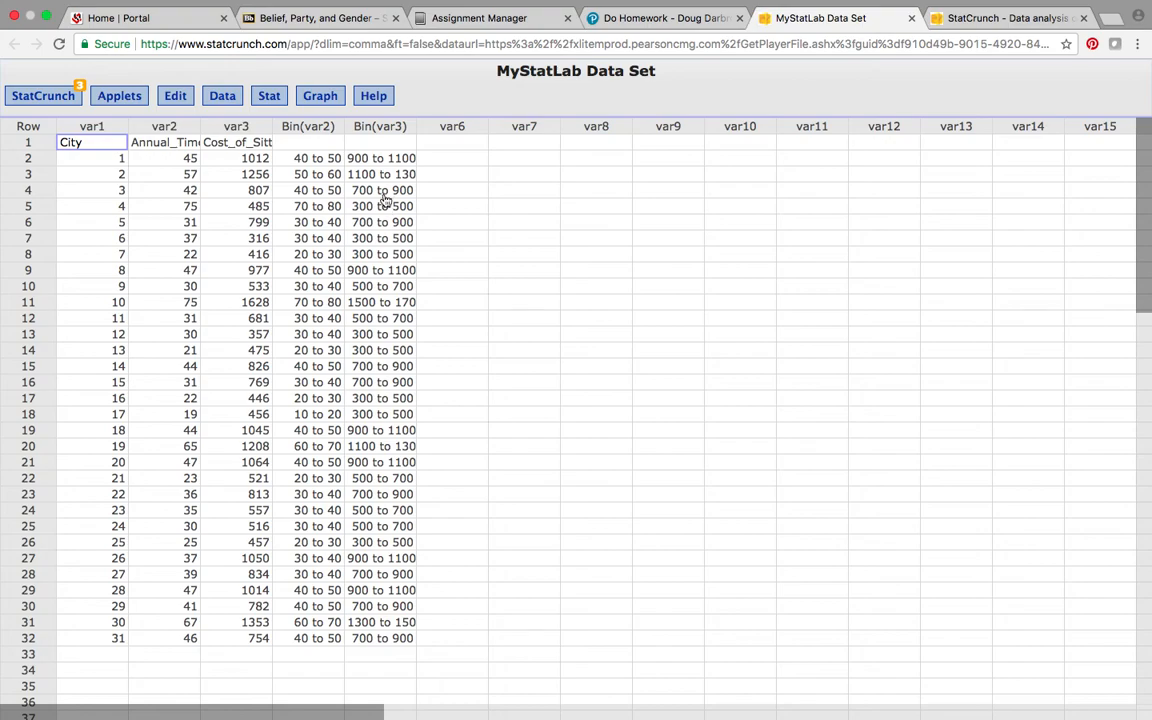
Compute a frequency table for Bin(var3) showing Frequency and Percent of total.
click(270, 97)
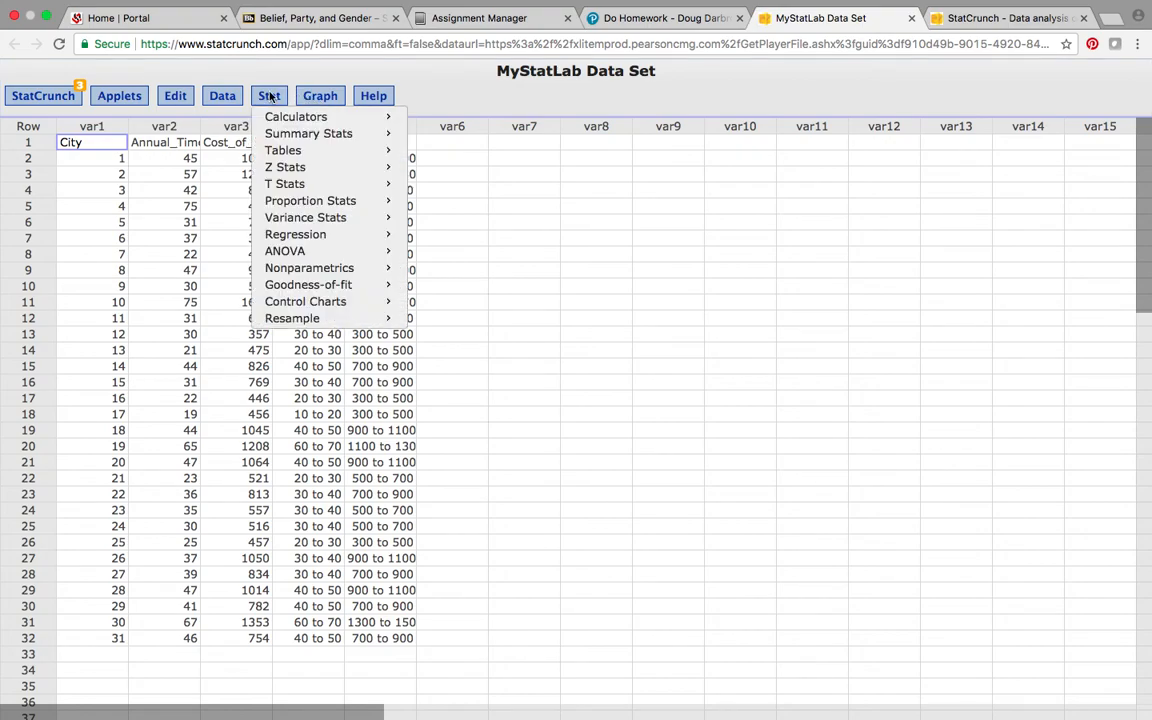
mouse_move(300, 150)
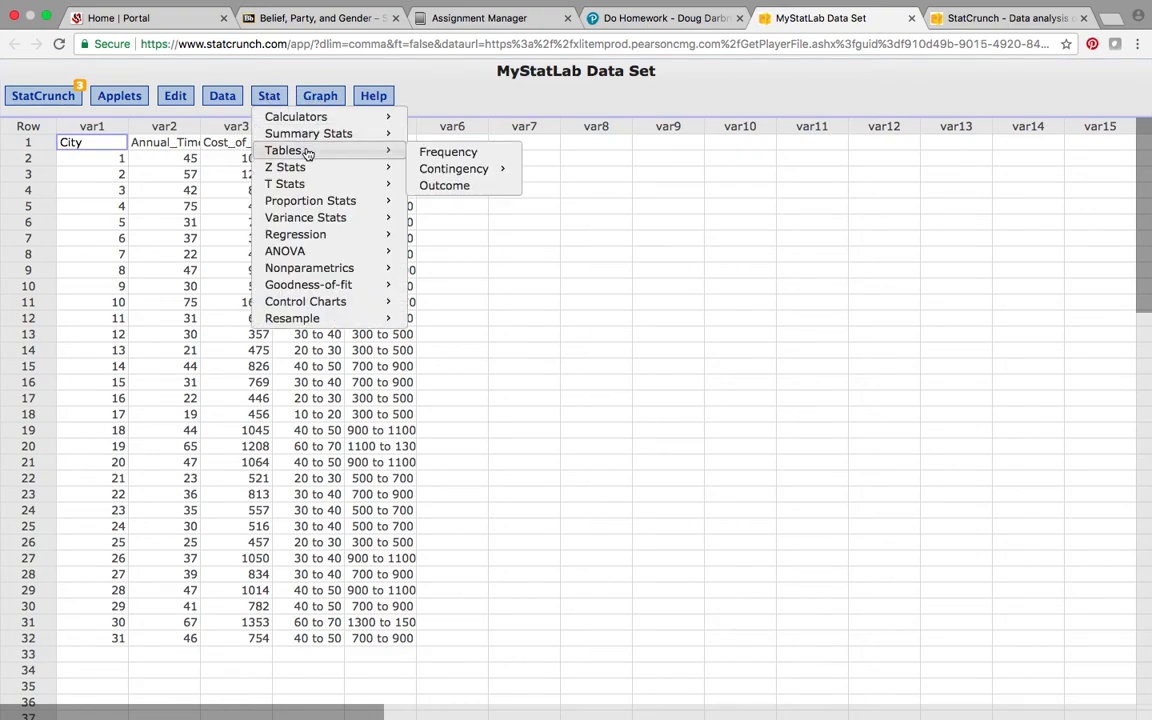
click(461, 159)
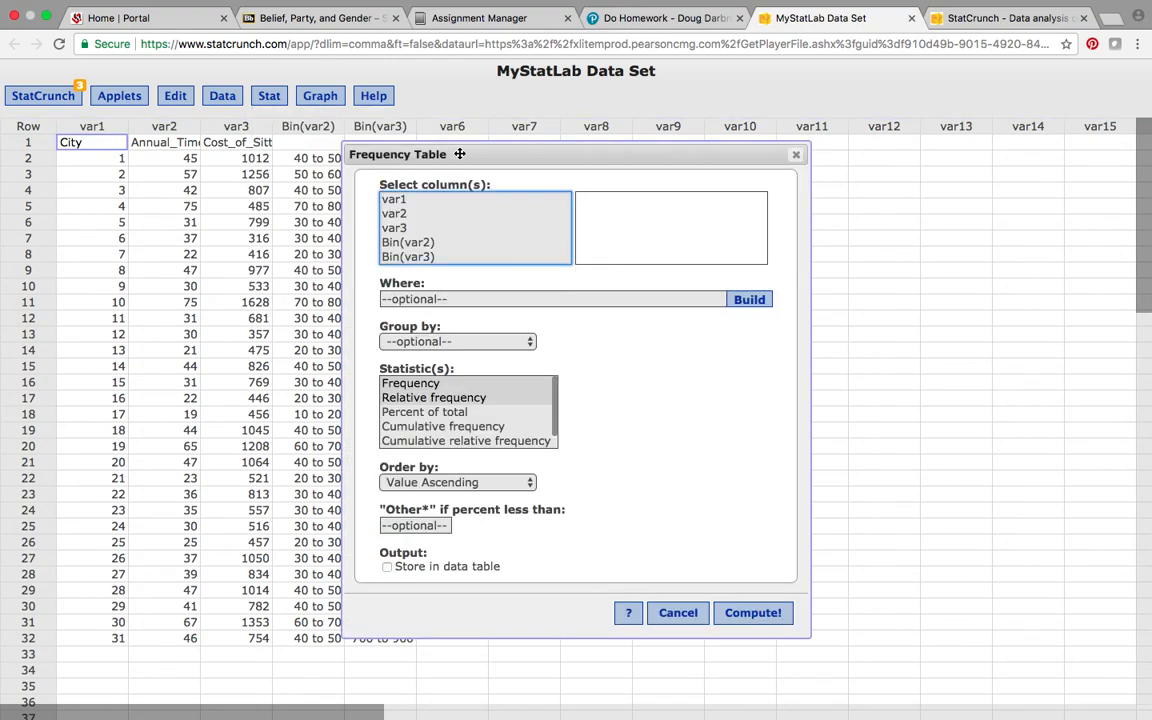
click(424, 257)
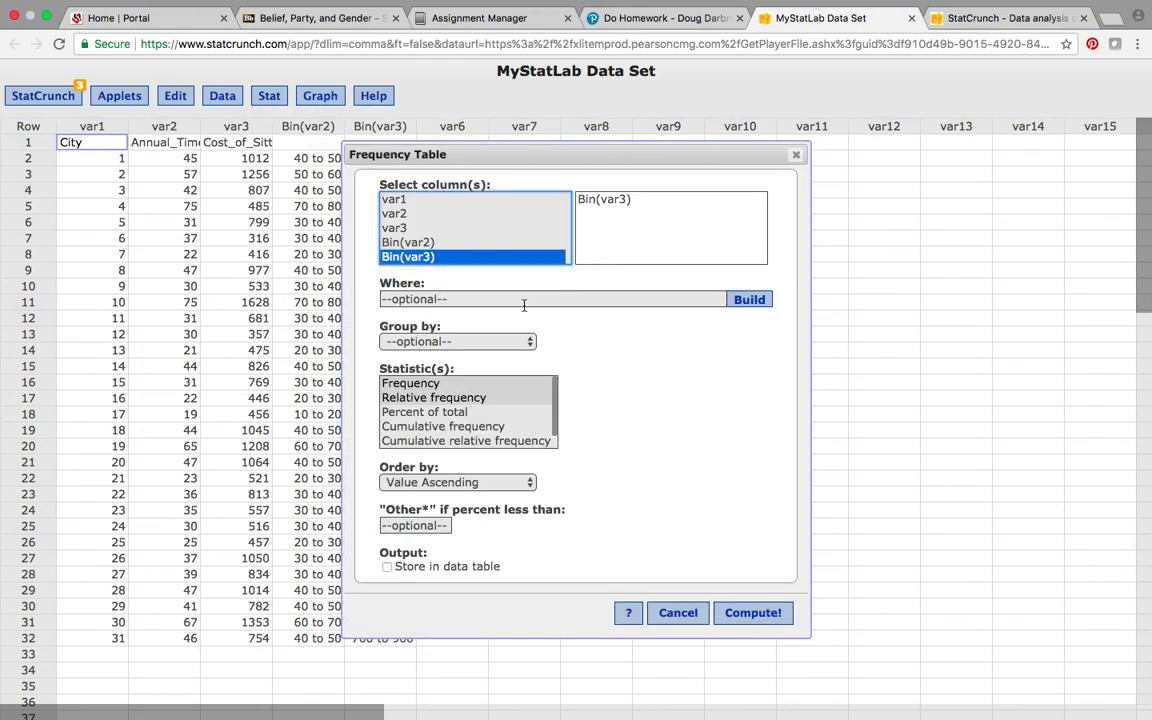
click(431, 385)
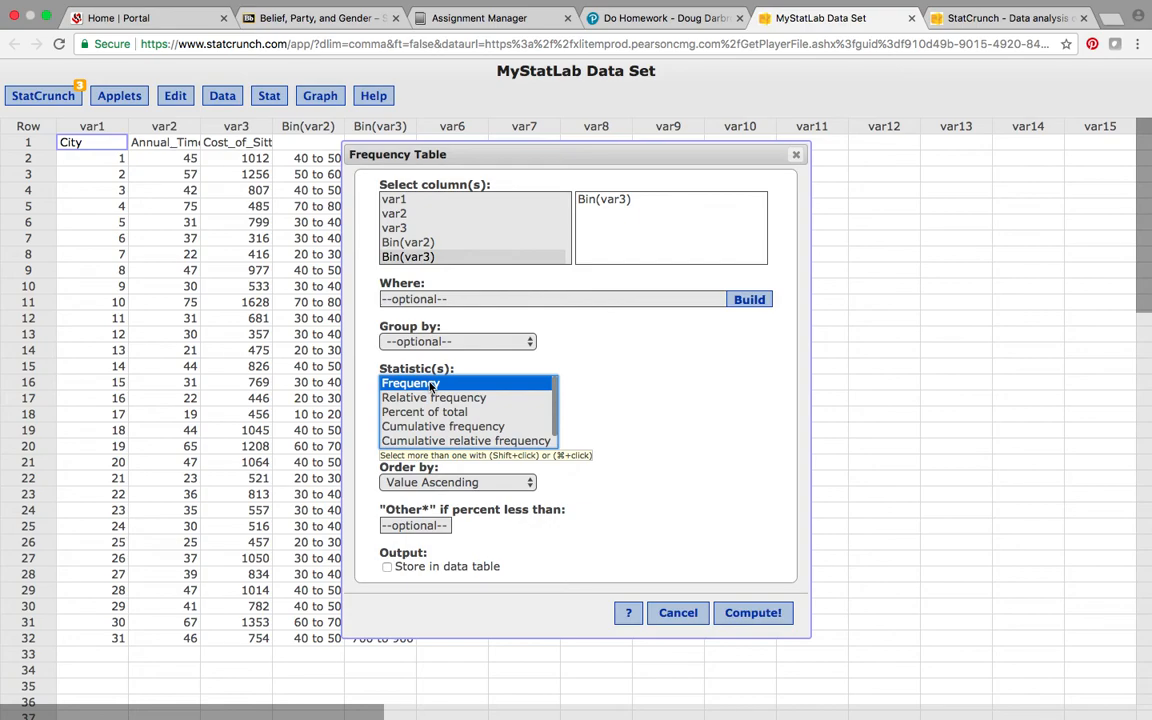
super+click(428, 411)
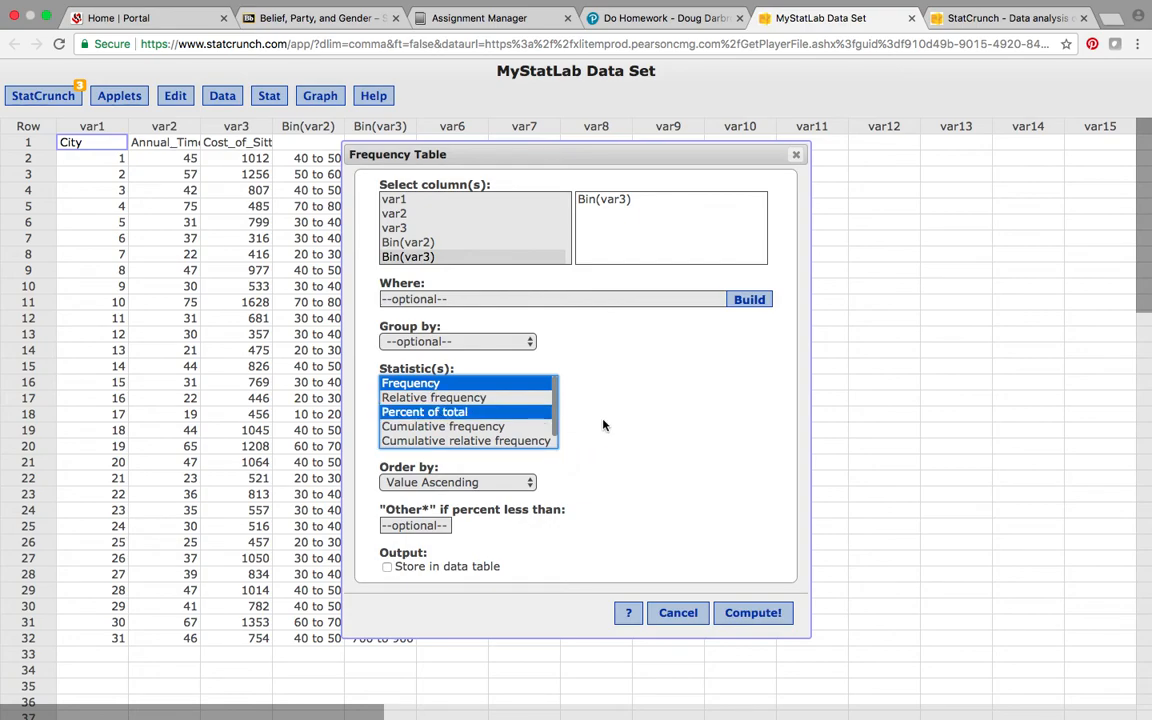
click(758, 612)
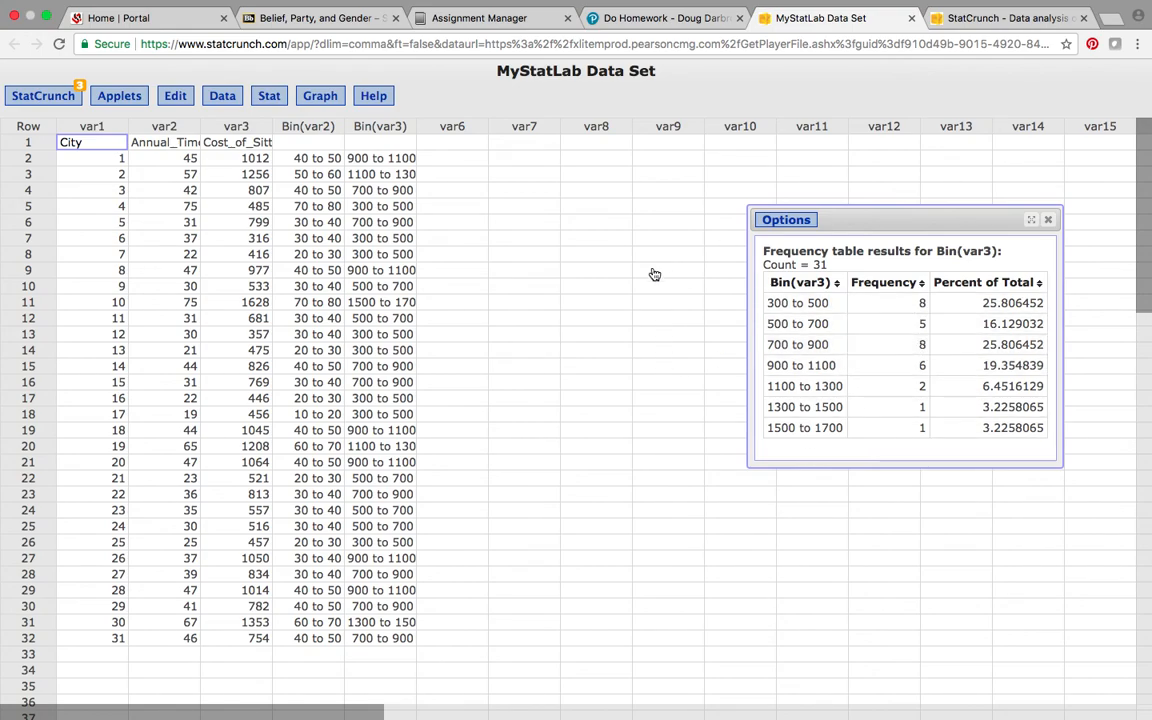
In the homework, enter cost frequencies 8, 5 and 8 for the classes 300–500, 500–700 and 700–900.
click(645, 22)
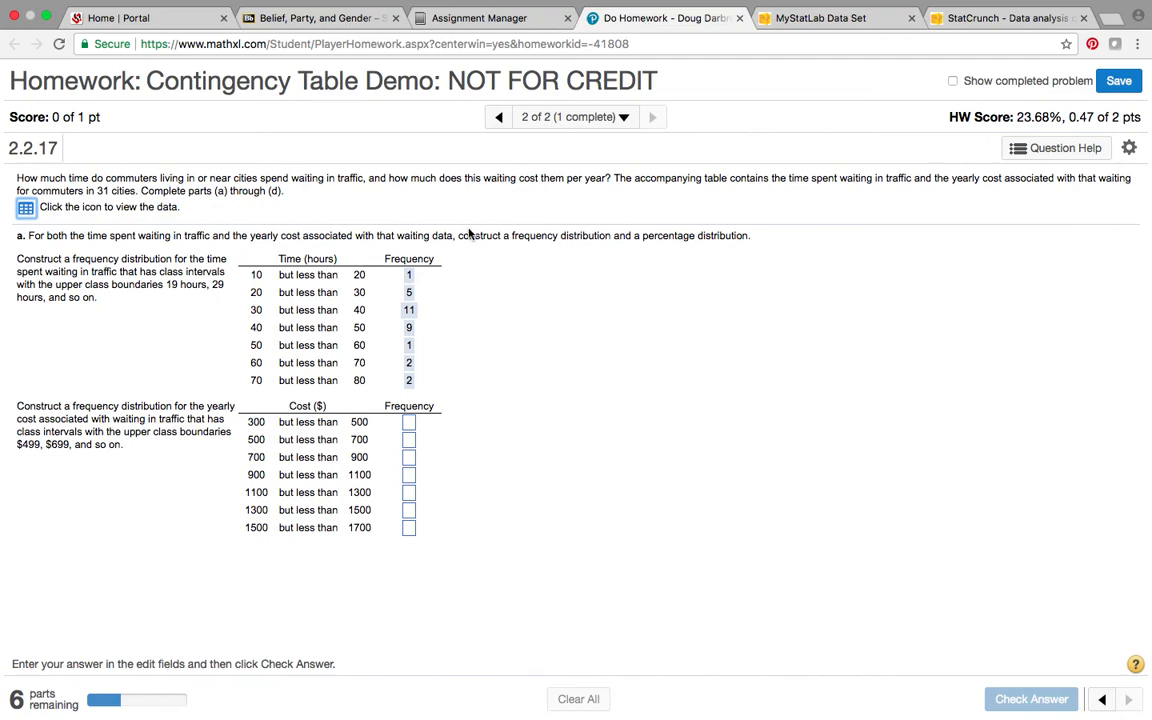
click(409, 424)
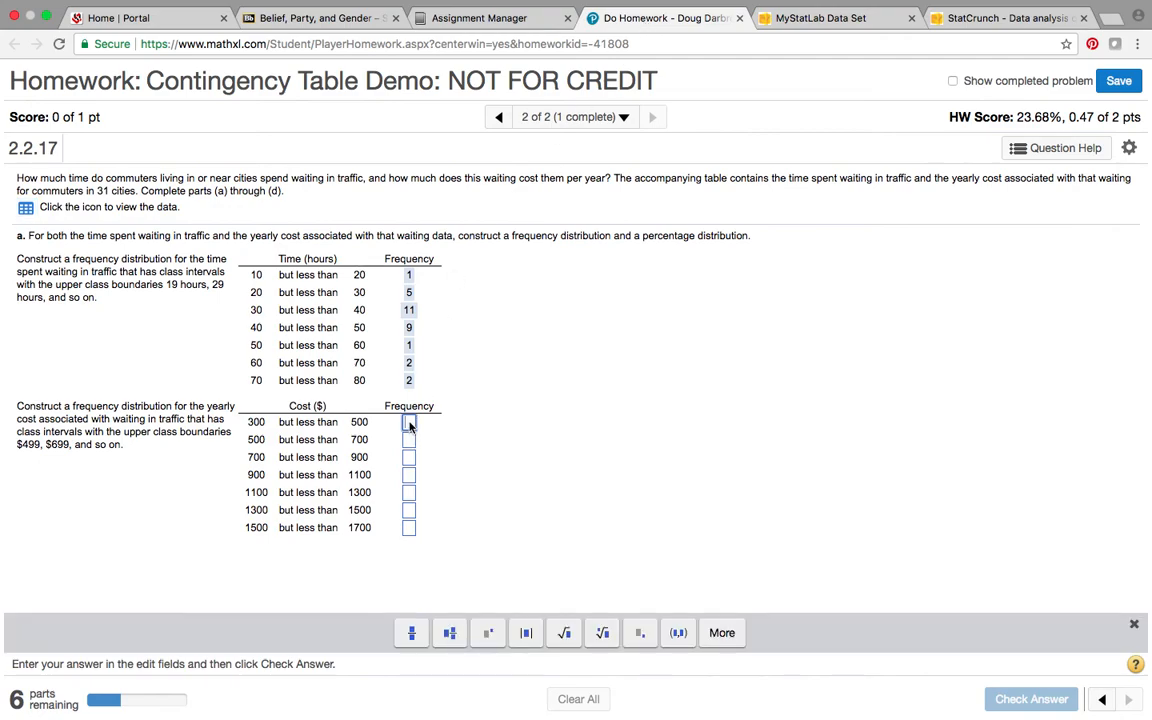
text(8)
key(Tab)
text(5)
key(Tab)
text(8)
key(Tab)
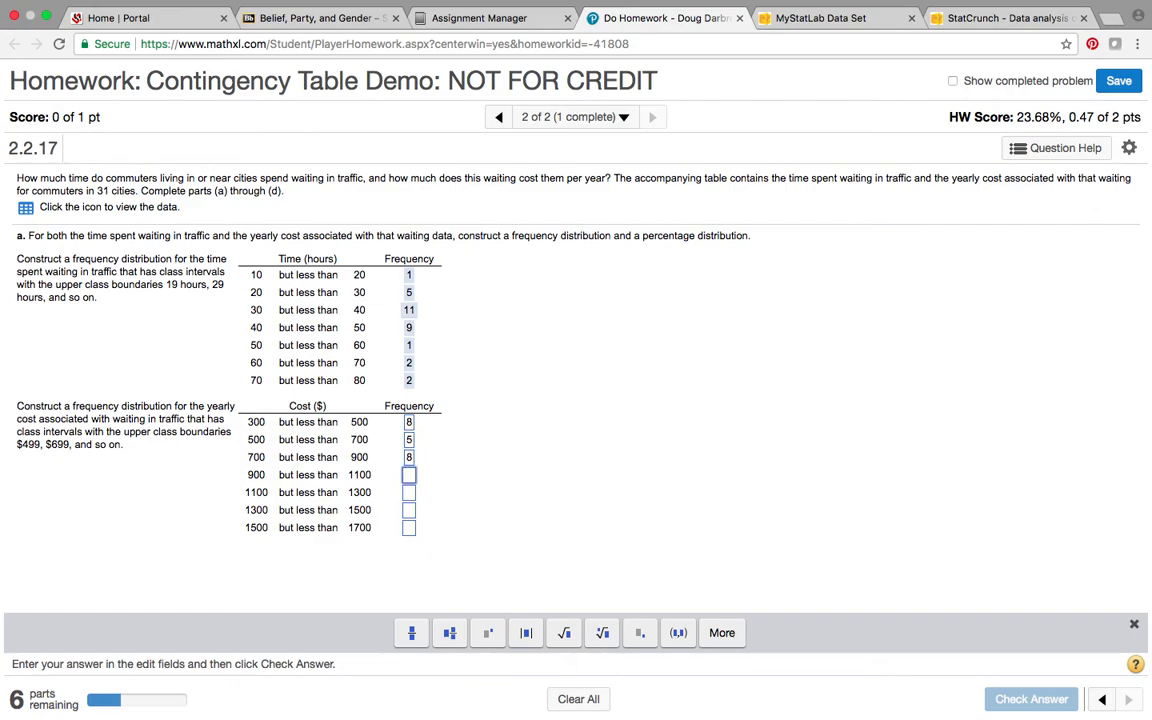
Enter frequencies 6, 2, 1 and 1 for the cost classes from 900 to 1700 and submit the answer for checking.
text(6)
key(Tab)
text(2)
key(Tab)
text(1)
key(Tab)
text(1)
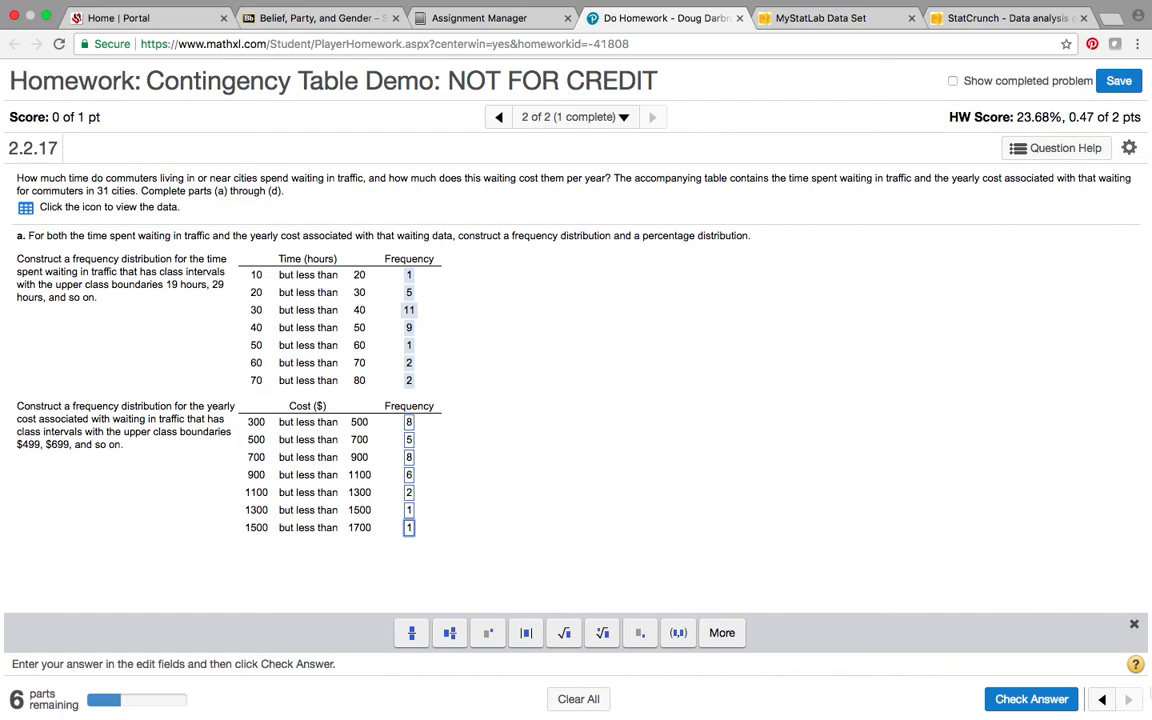
click(1031, 698)
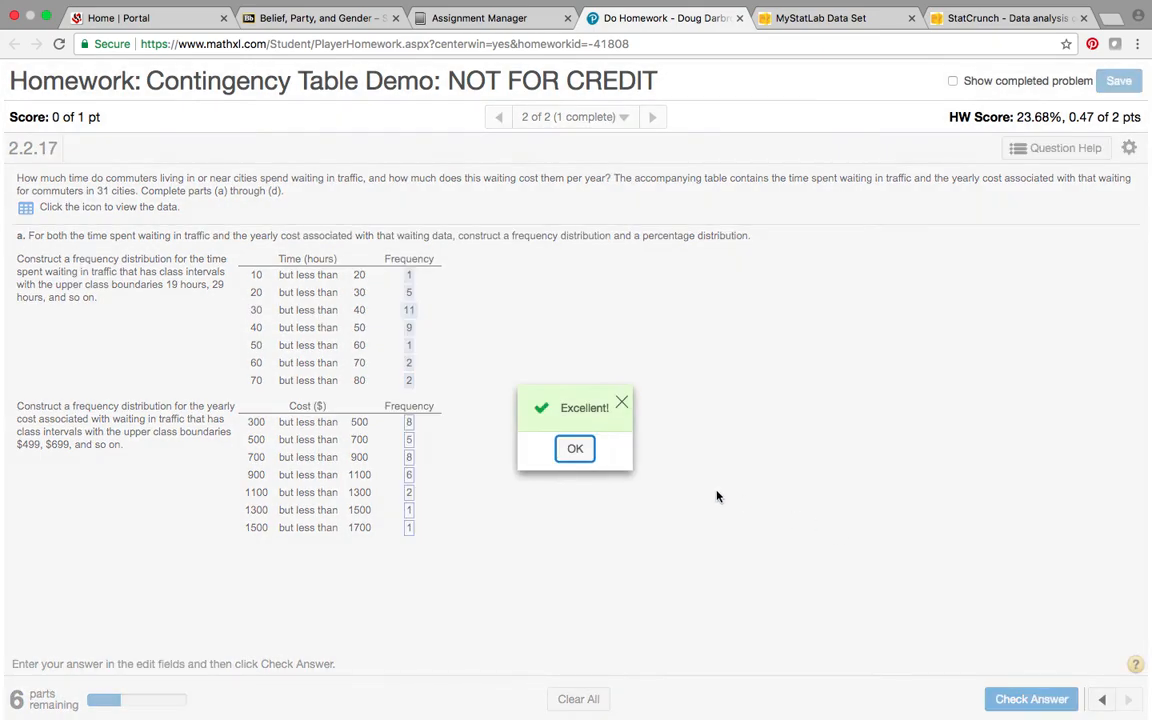
Dismiss the answer feedback, switch to the StatCrunch data set and close the frequency table for Bin(var3).
click(576, 449)
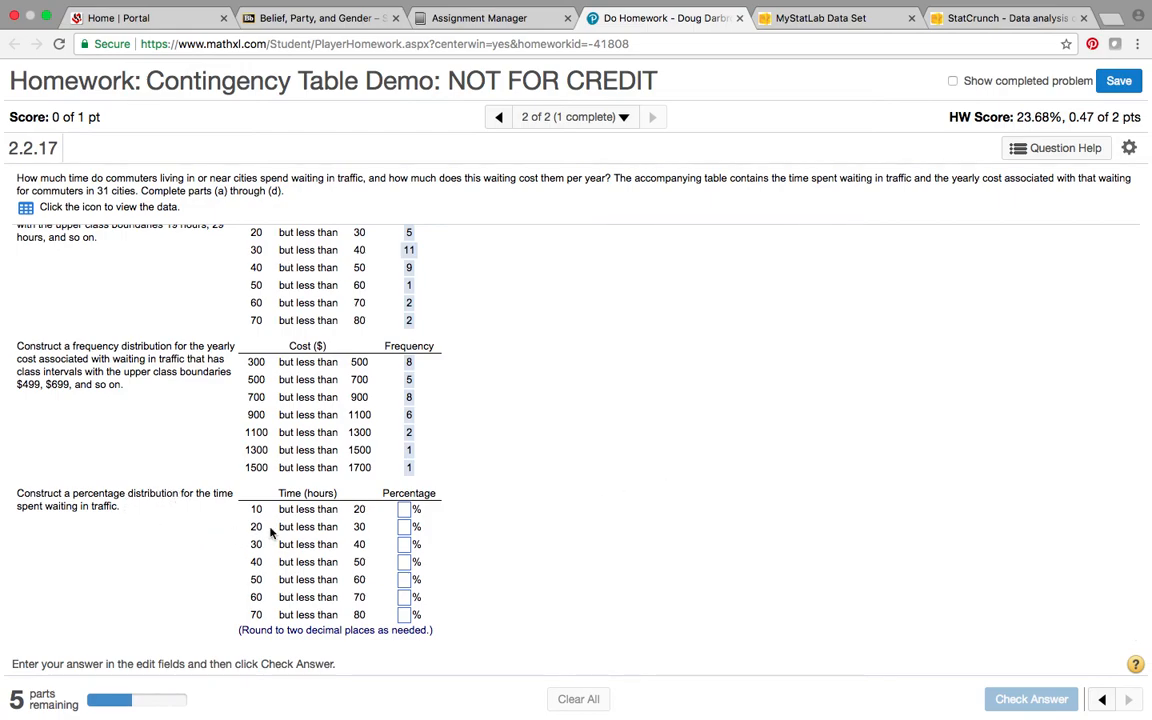
click(833, 20)
click(1048, 221)
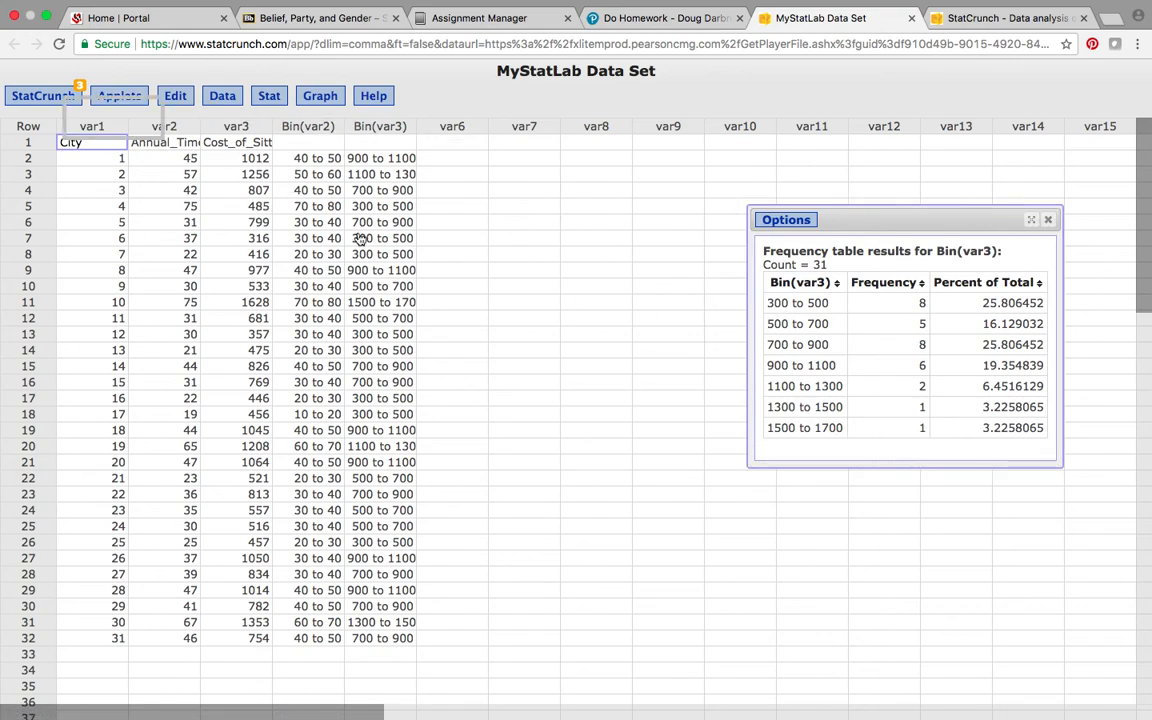
Reopen the saved frequency table for Bin(var2), check its percentages for the waiting-time classes, and return to the homework.
click(45, 96)
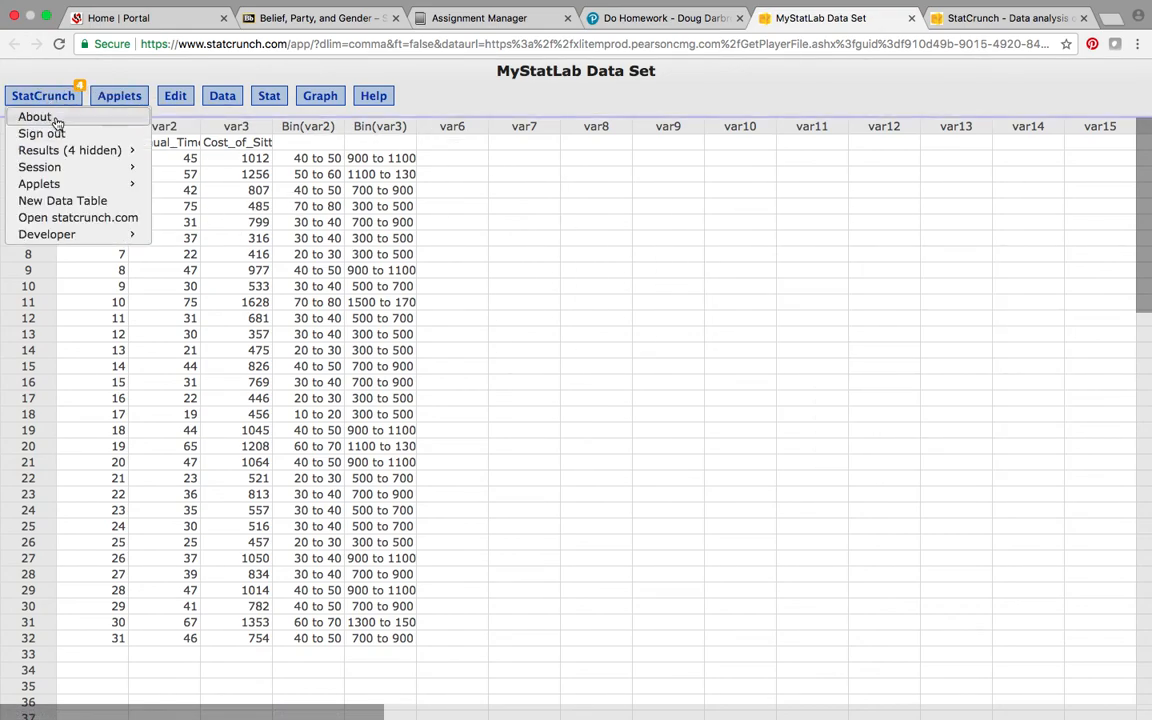
mouse_move(90, 150)
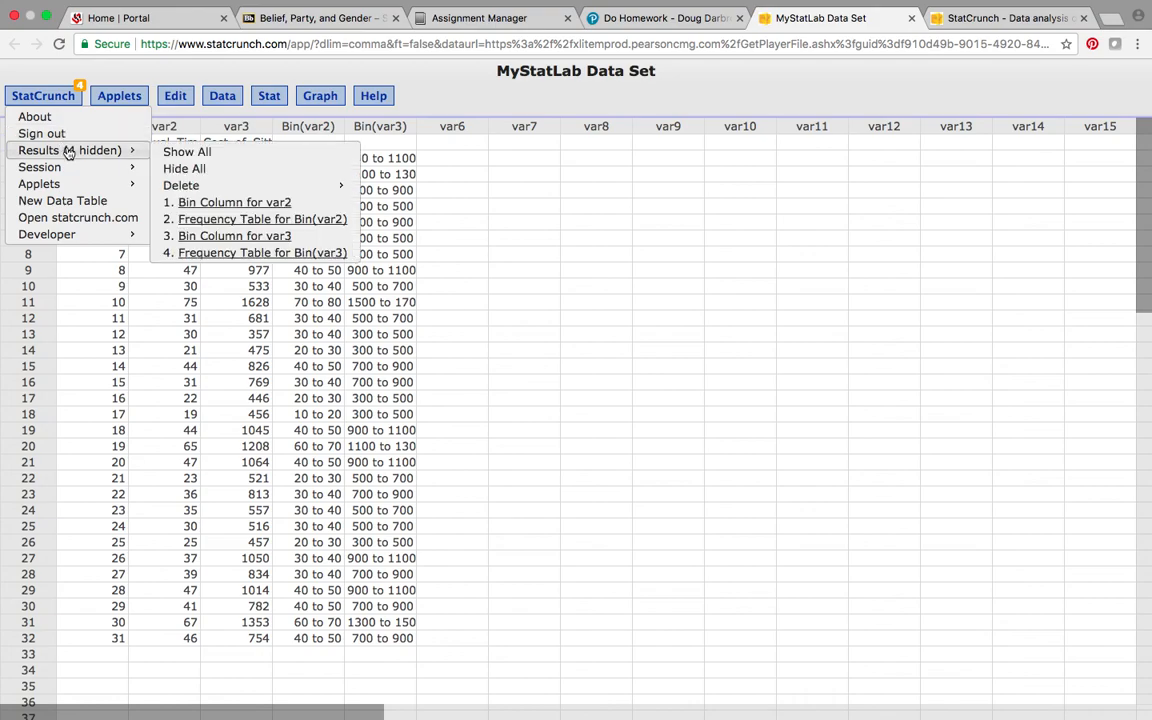
click(249, 226)
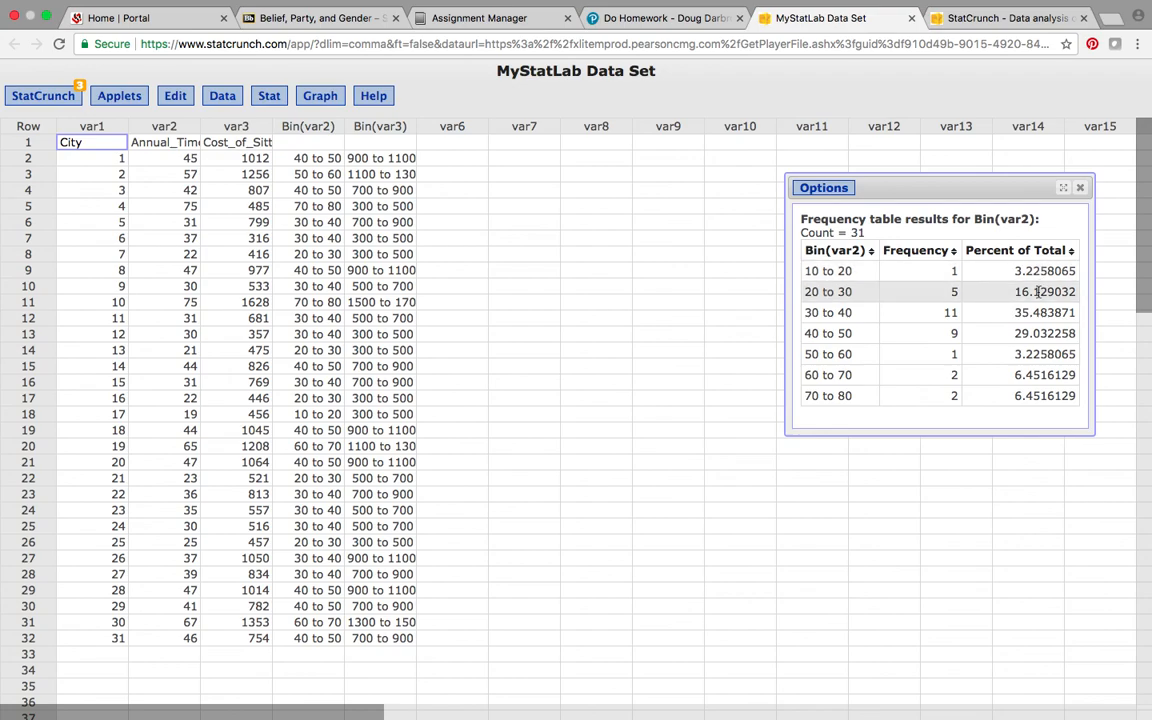
click(650, 19)
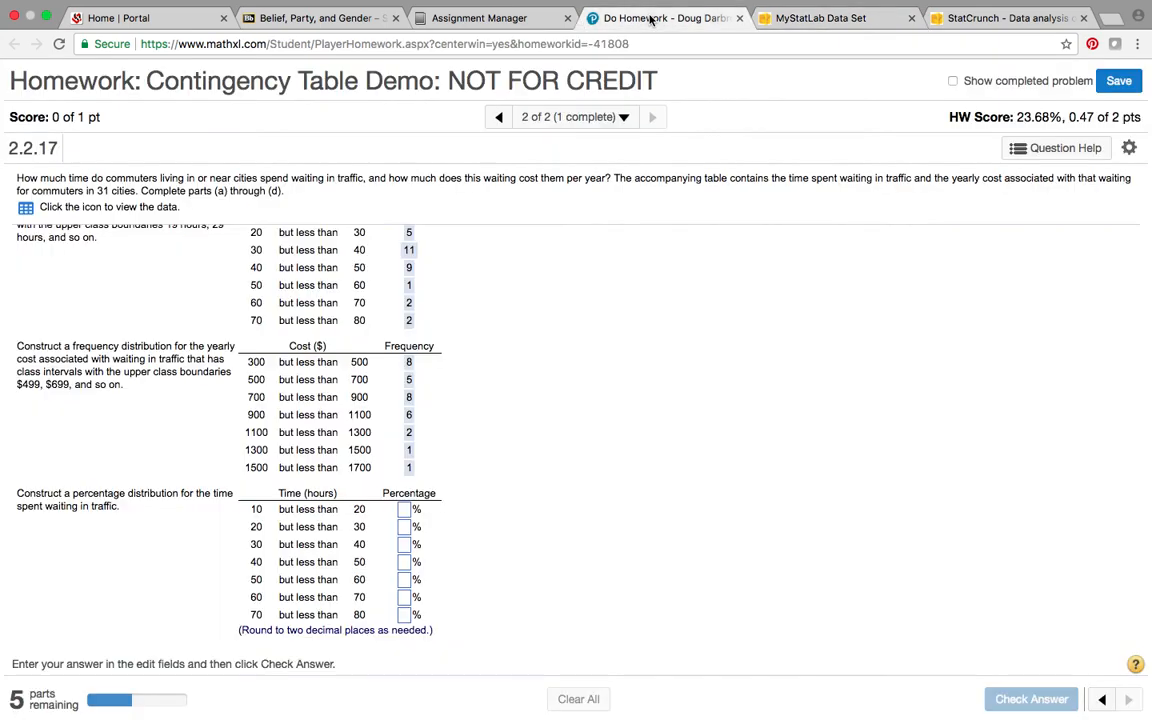